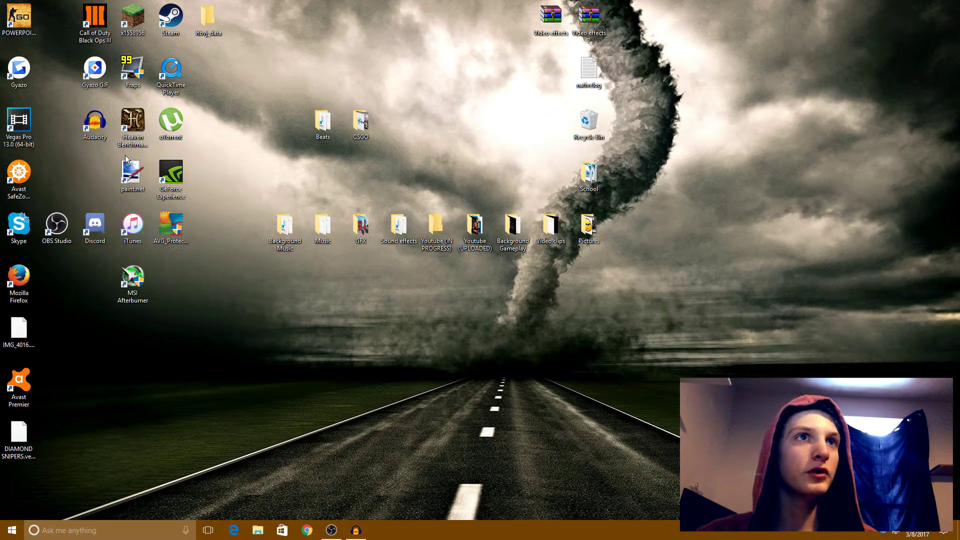
Open paint.net, resize the blank image to 1280 × 720 pixels and replace the white background with an empty transparent layer
double_click(133, 180)
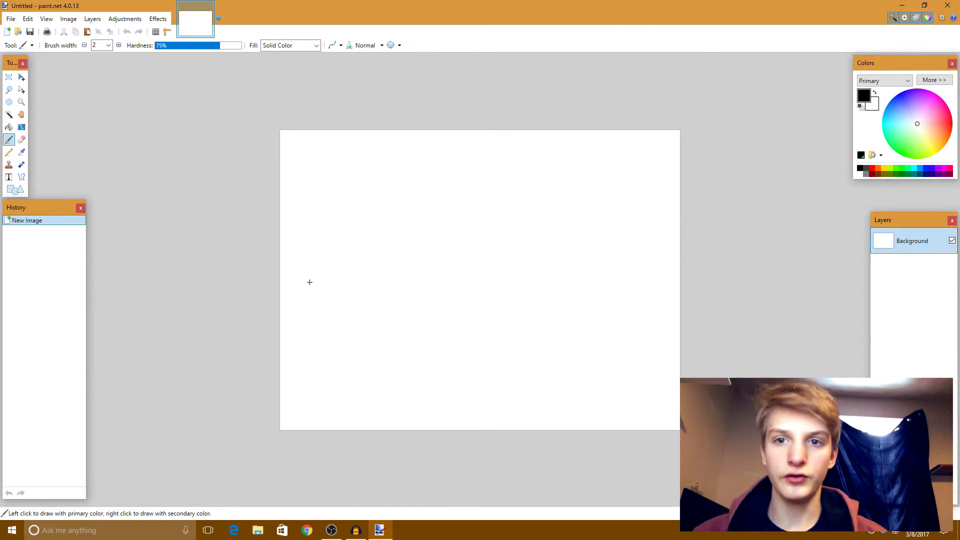
key(ctrl+r)
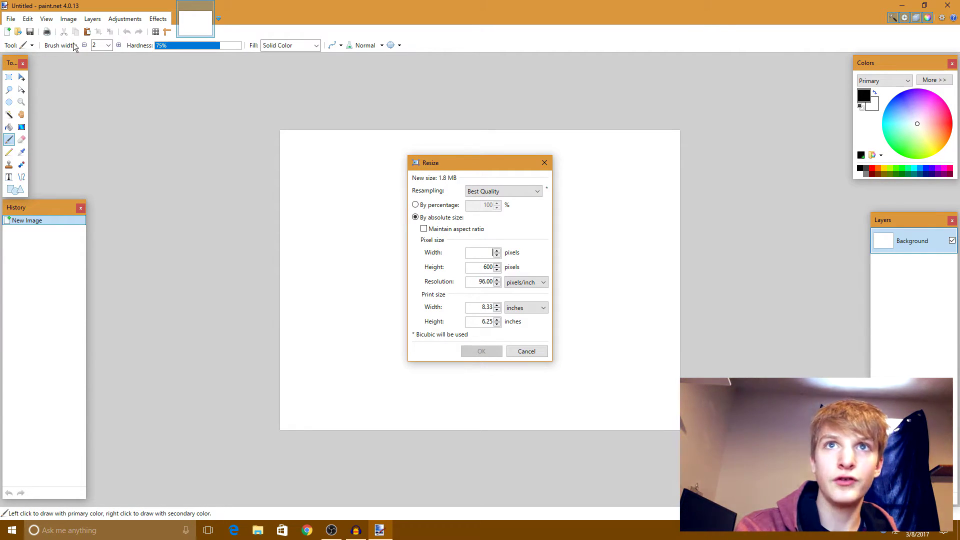
text(1280)
key(Tab)
key(BackSpace)
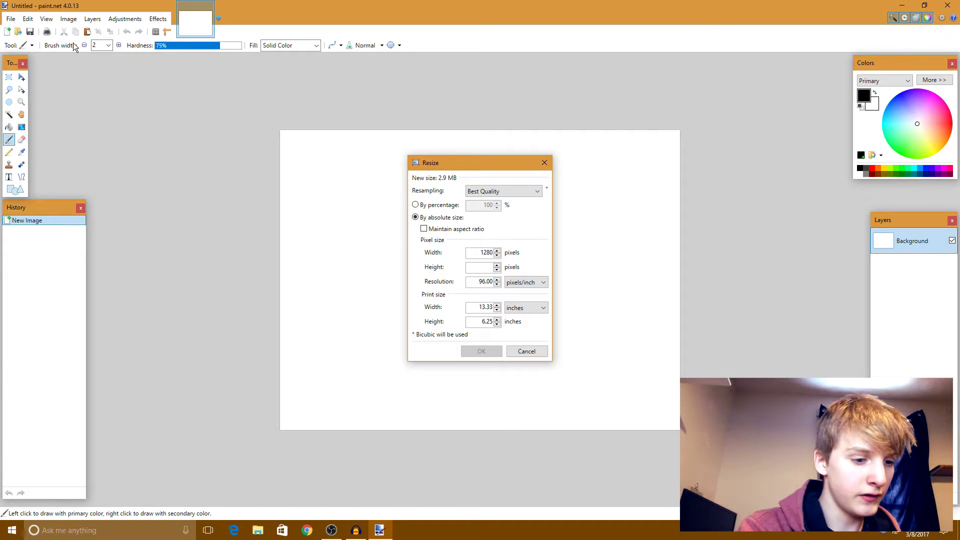
text(720)
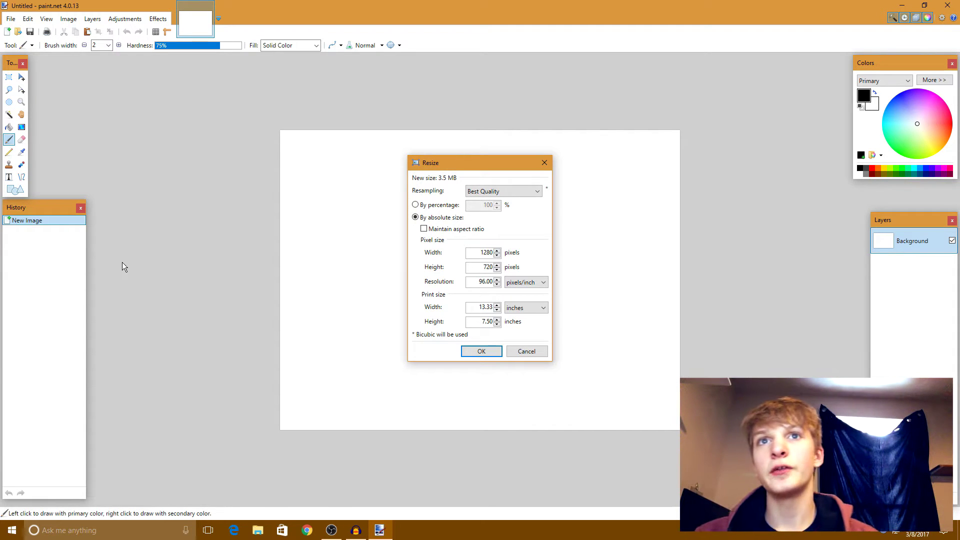
click(481, 351)
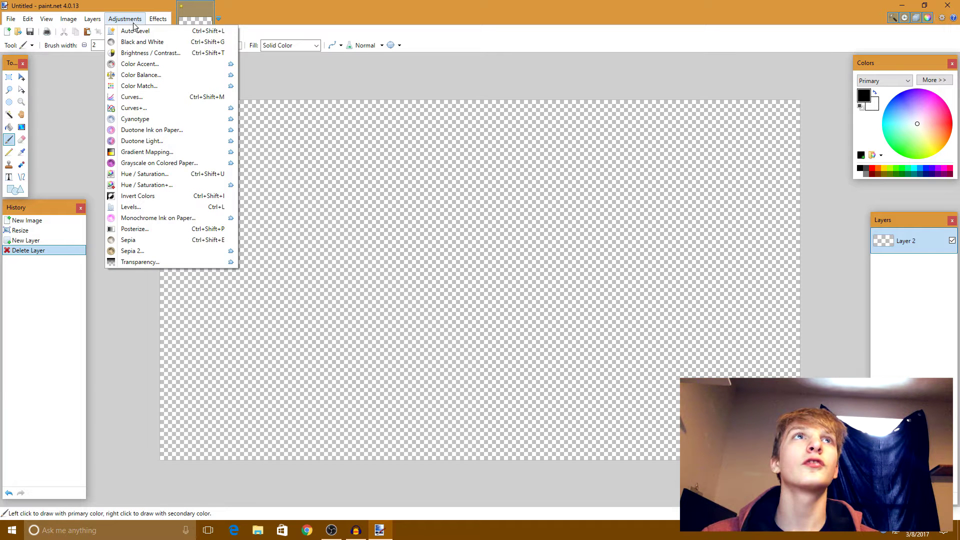
click(133, 23)
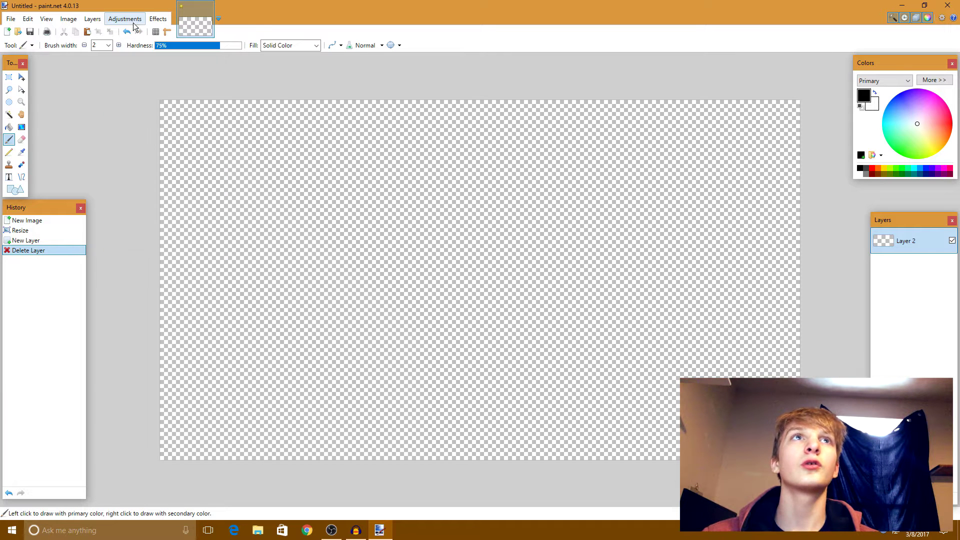
Set up the Text tool with the Kenyan Coffee Rg font at size 108
click(9, 177)
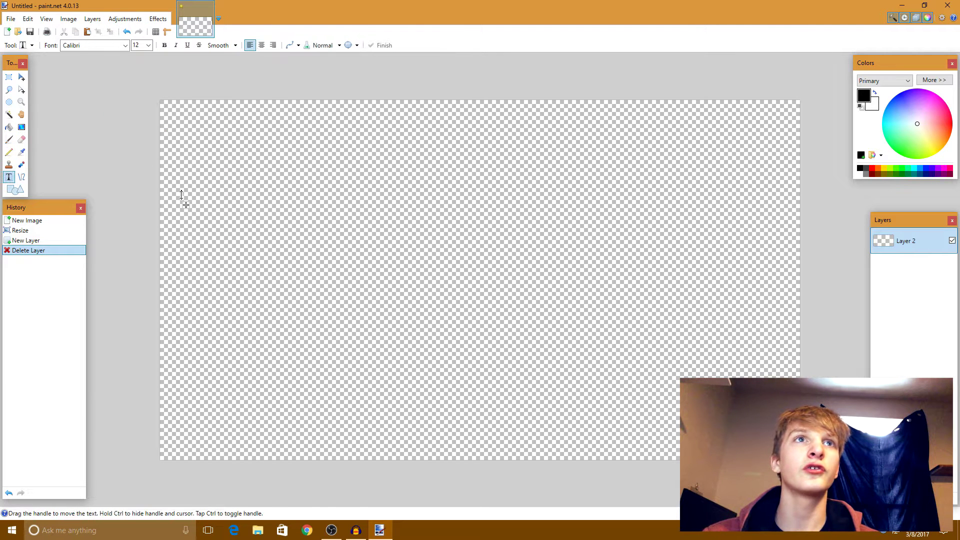
click(125, 45)
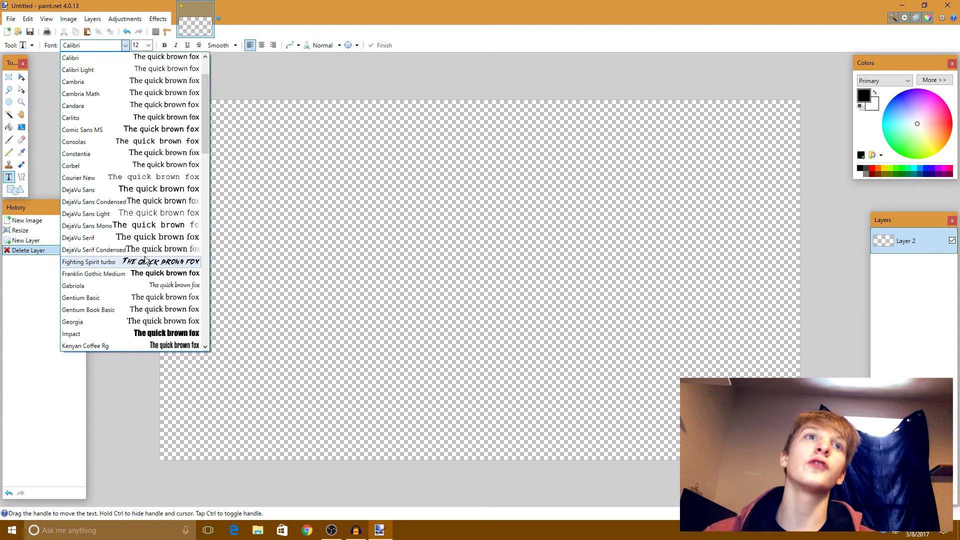
scroll(155, 278, down, 1)
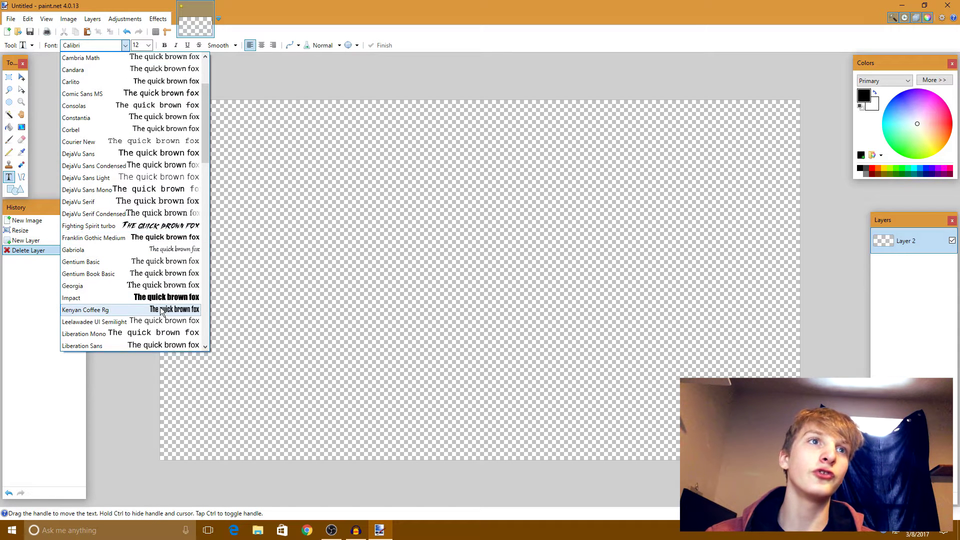
click(162, 310)
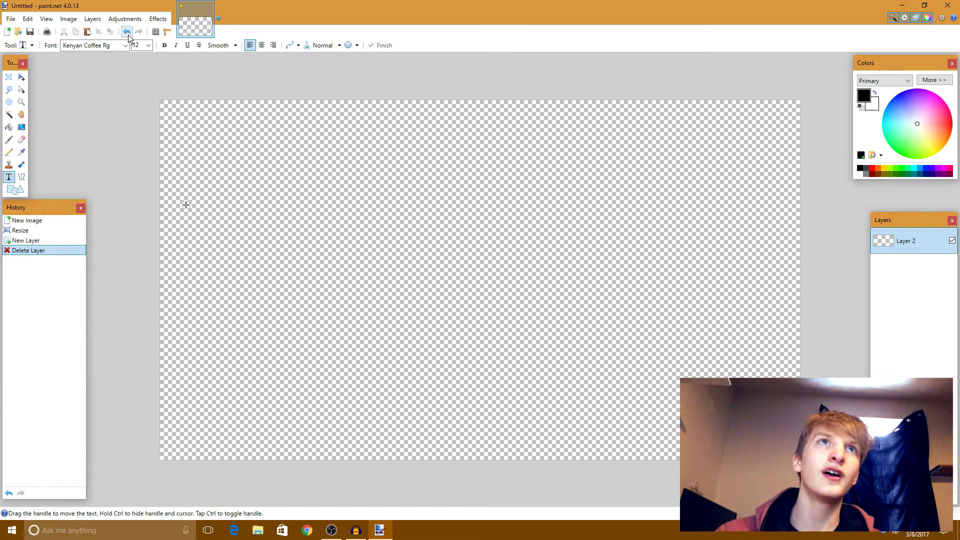
click(148, 46)
click(141, 190)
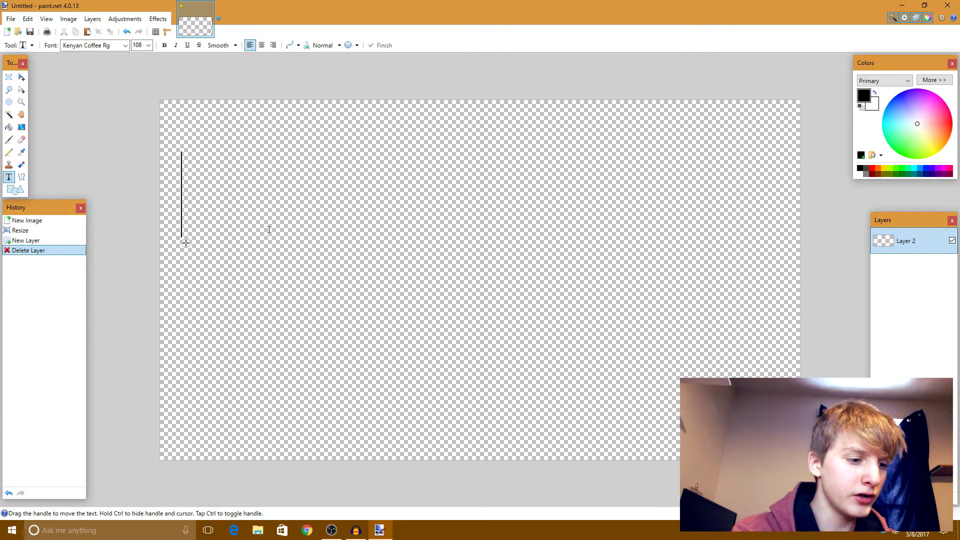
Write YOUR in capitals on the canvas and enlarge it to font size 288
text(Your)
key(BackSpace)
key(BackSpace)
key(BackSpace)
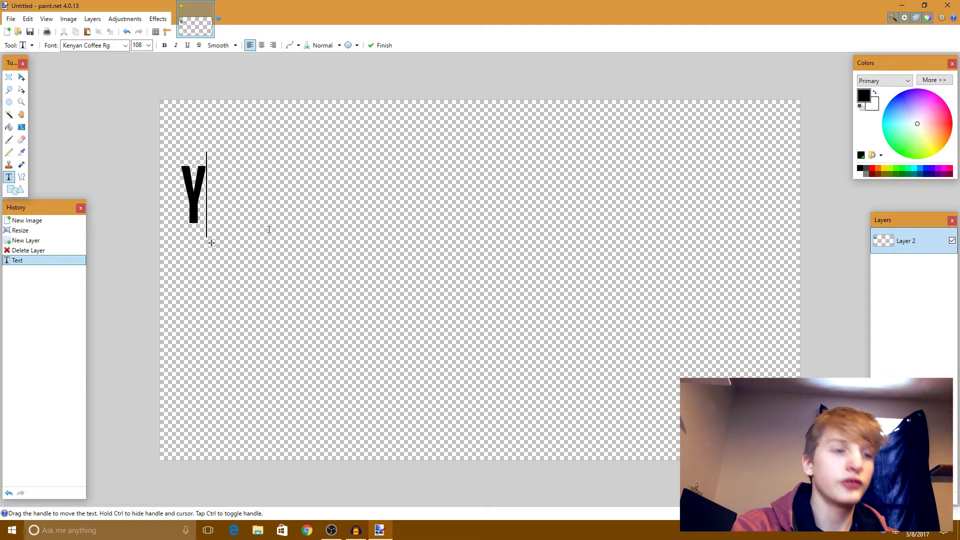
text(OUR)
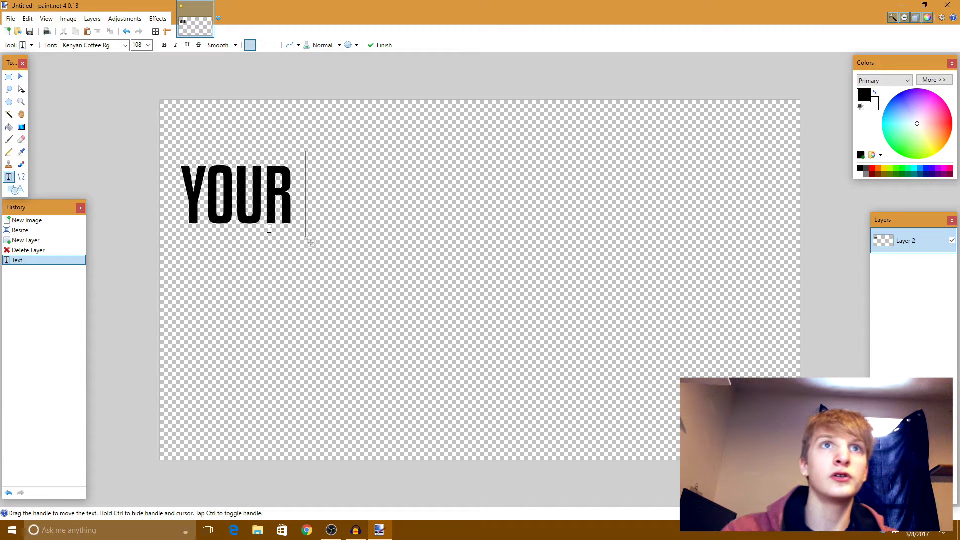
click(149, 46)
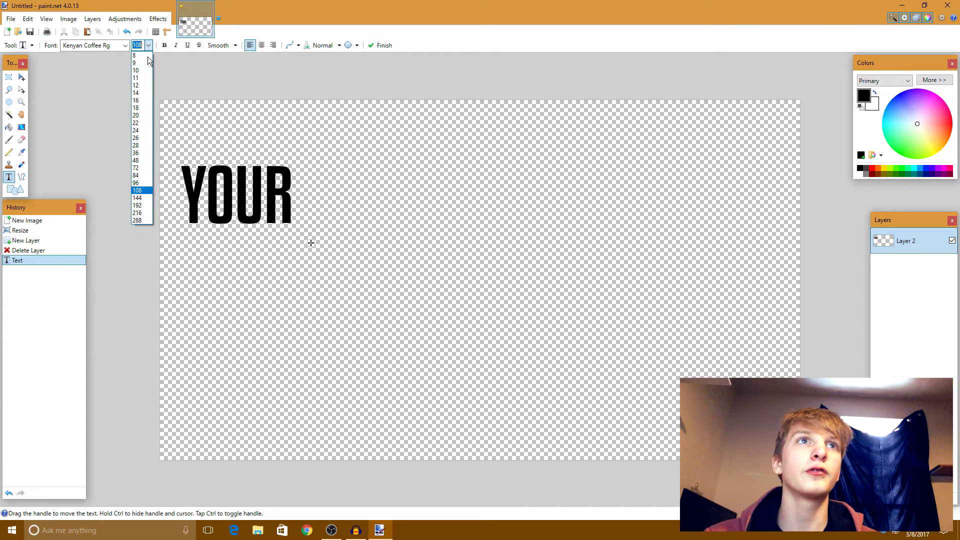
click(136, 220)
Add a new layer and write TEXT on it in the same font at size 288
key(ctrl+shift+n)
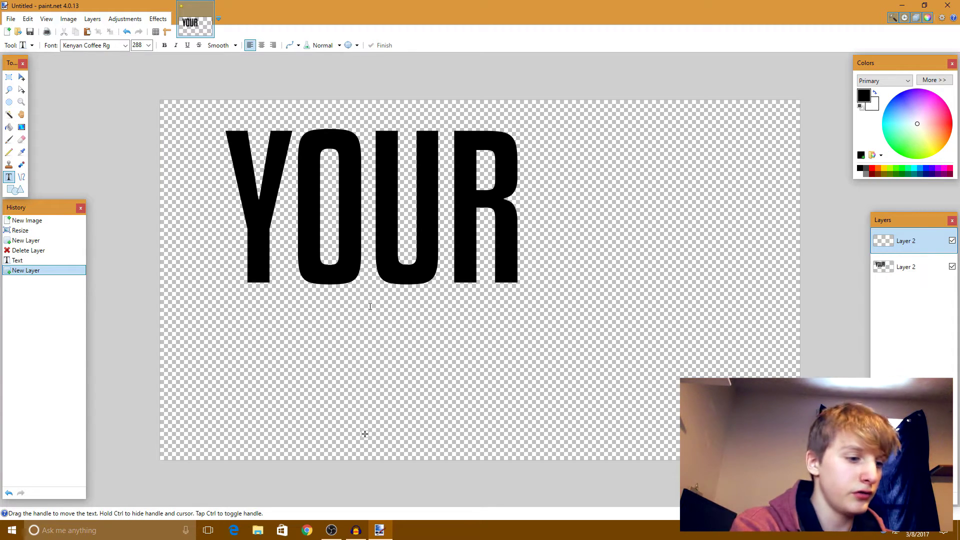
text(TEXT)
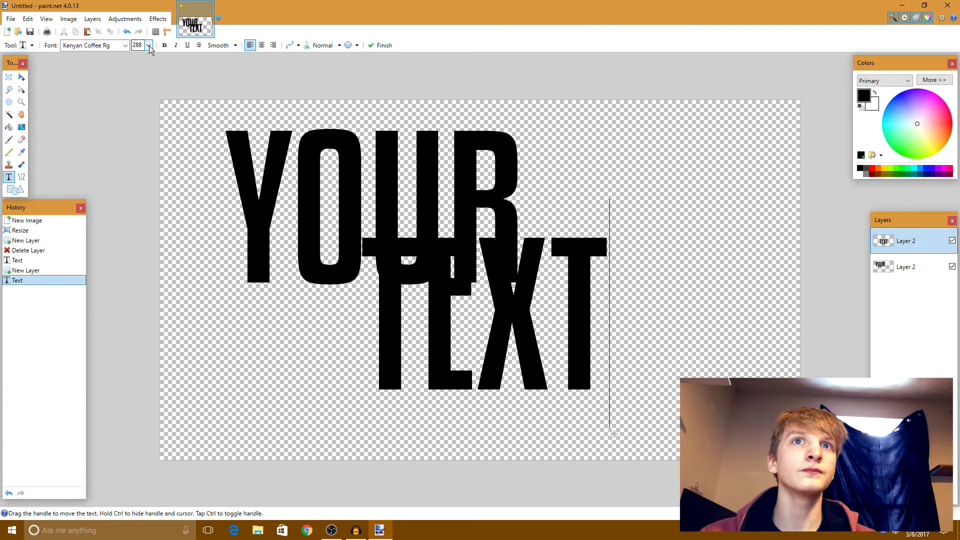
click(172, 71)
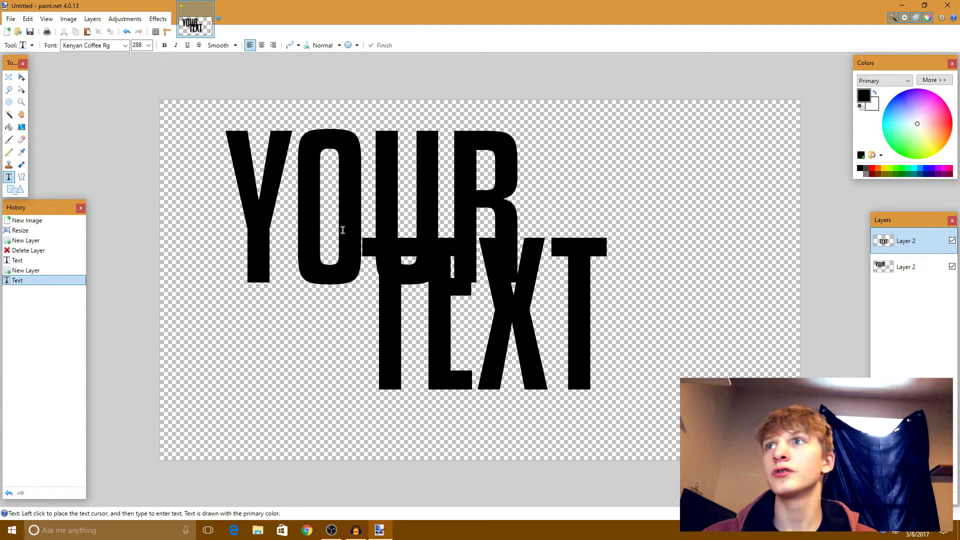
Shrink the word TEXT, move it to the lower middle of the canvas and tilt it counterclockwise
click(21, 78)
drag(500, 288, 450, 332)
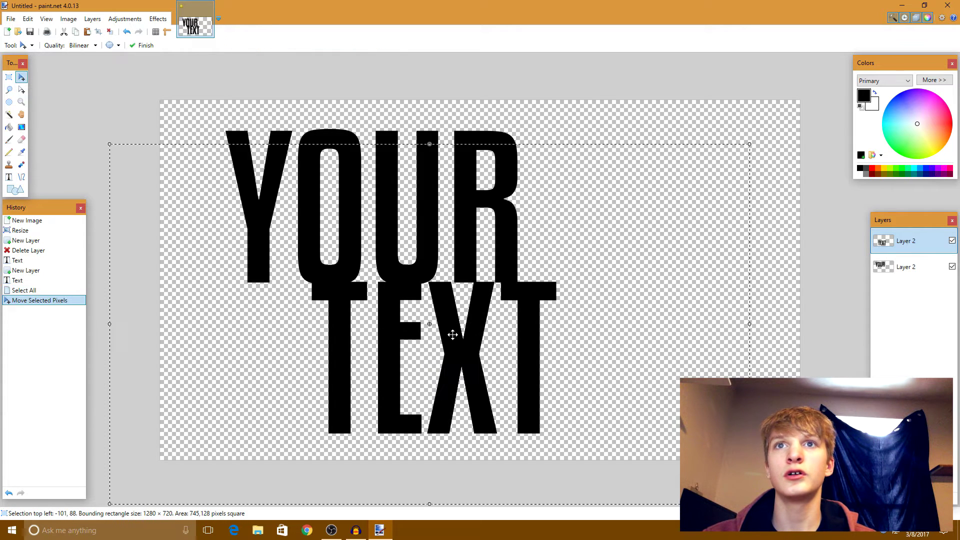
drag(752, 145, 515, 275)
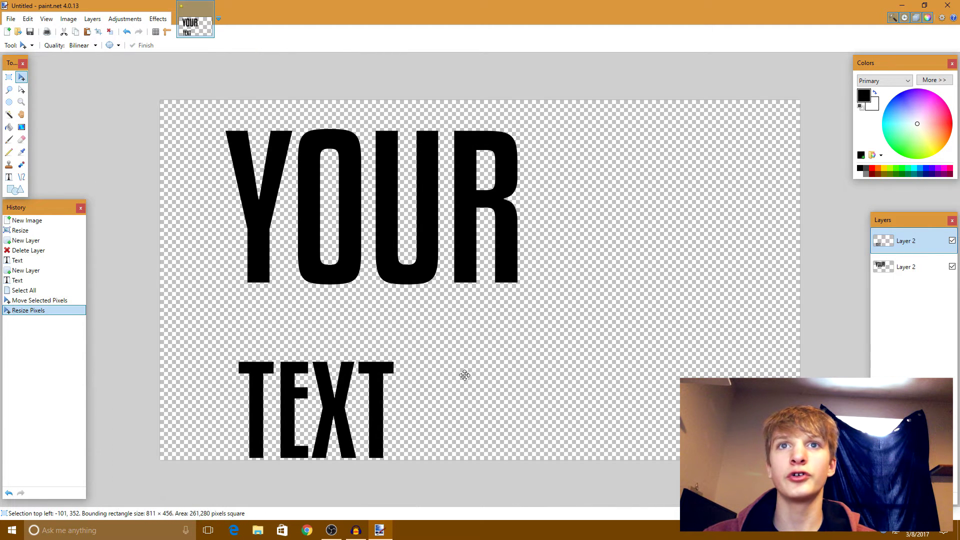
drag(463, 375, 599, 297)
drag(658, 306, 656, 264)
On the lower layer, shrink YOUR, rotate it about 10° counterclockwise and place it directly above TEXT
click(906, 267)
key(ctrl+d)
key(ctrl+a)
drag(376, 186, 466, 189)
drag(249, 100, 494, 240)
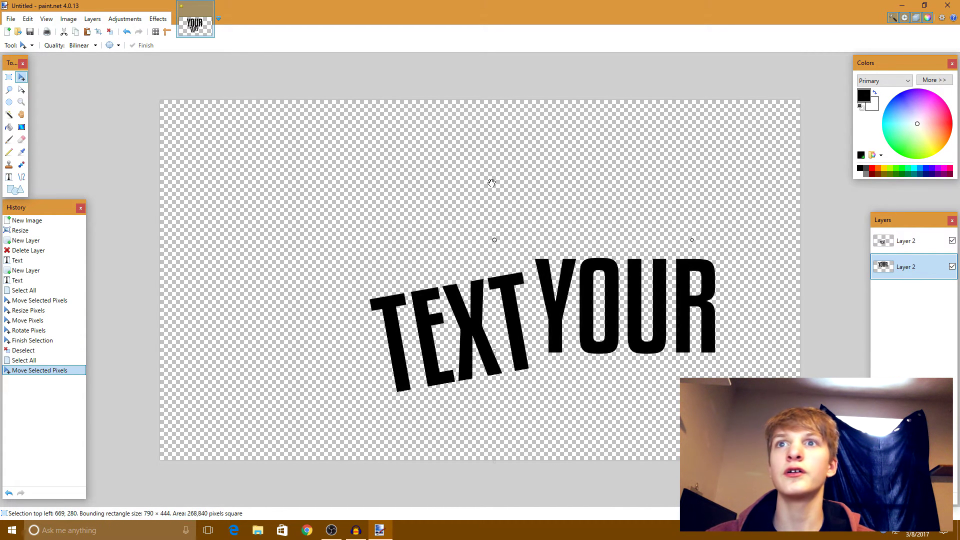
drag(876, 309, 700, 186)
drag(594, 220, 614, 233)
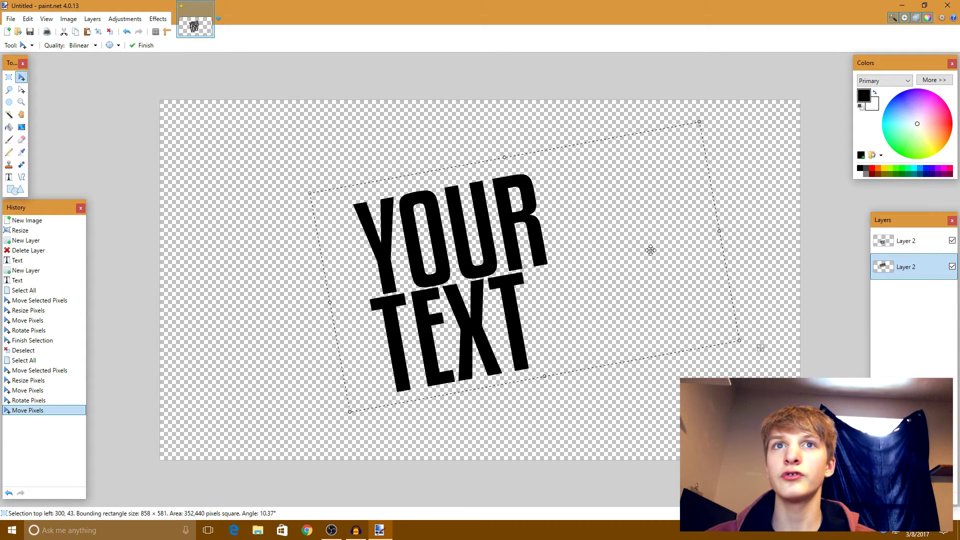
key(ctrl+d)
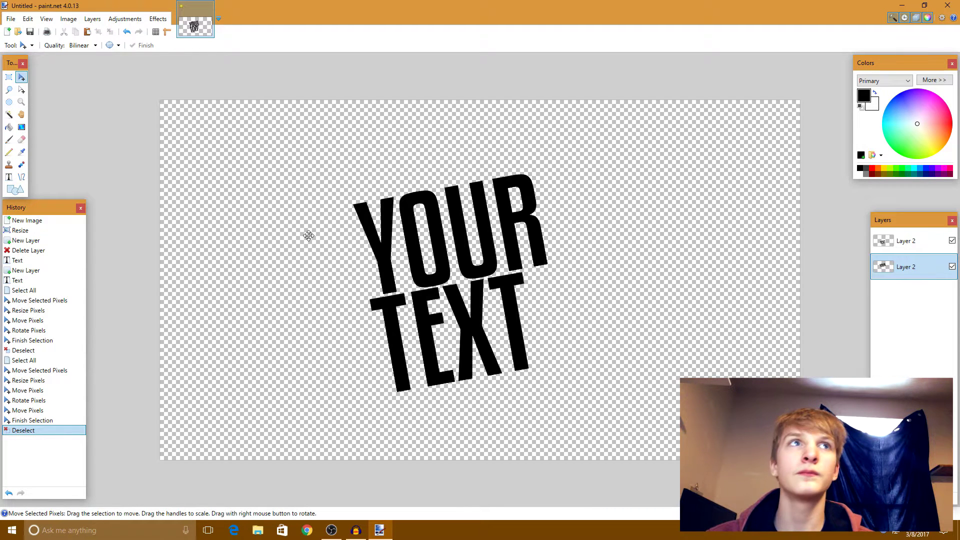
With the Magic Wand, select the empty area around YOUR and inside its O and R, and invert the selection to cover the letters
click(9, 114)
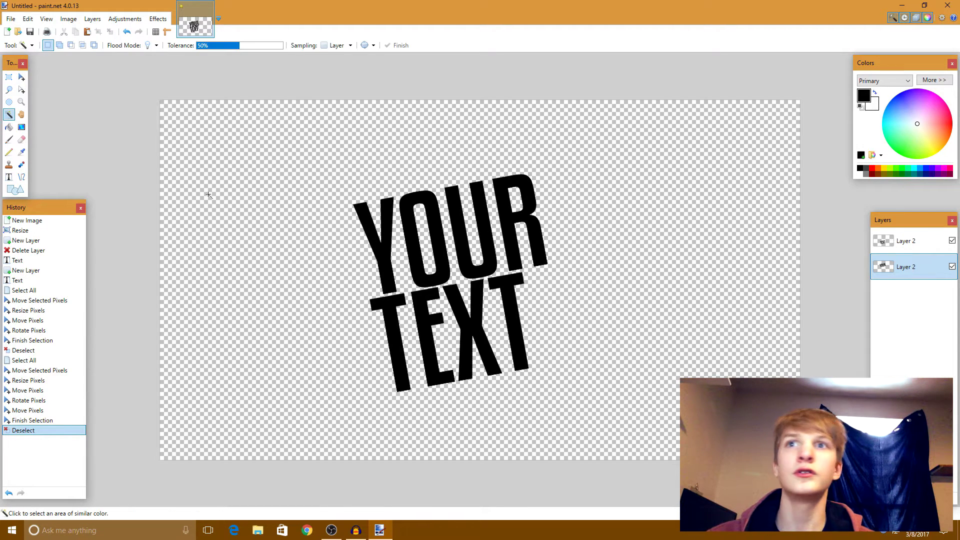
click(496, 368)
scroll(427, 238, up, 2)
ctrl+click(427, 239)
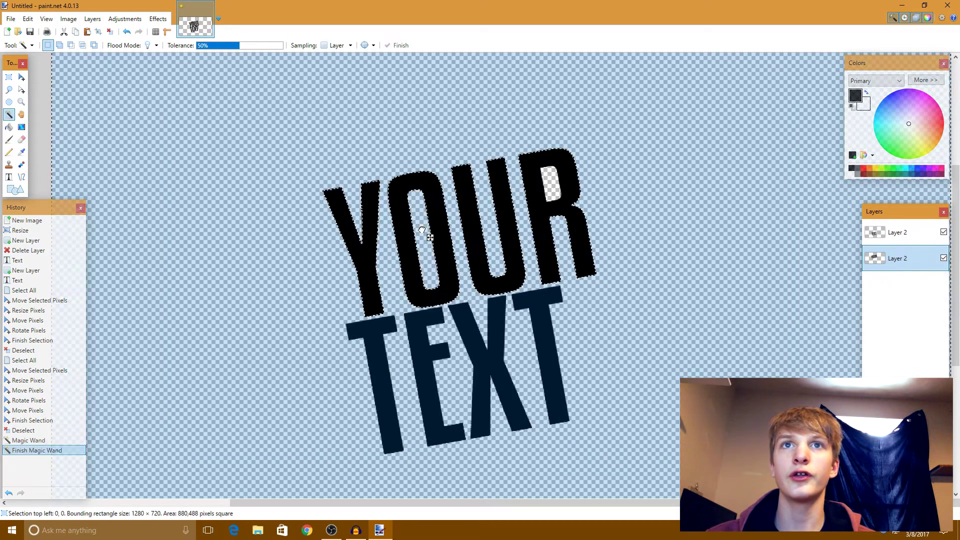
ctrl+click(563, 196)
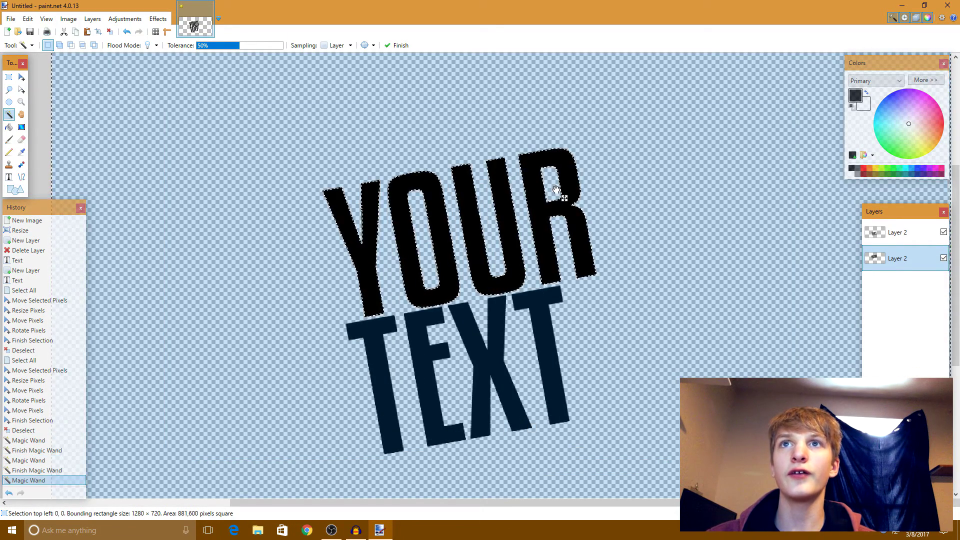
click(464, 326)
click(240, 239)
click(263, 134)
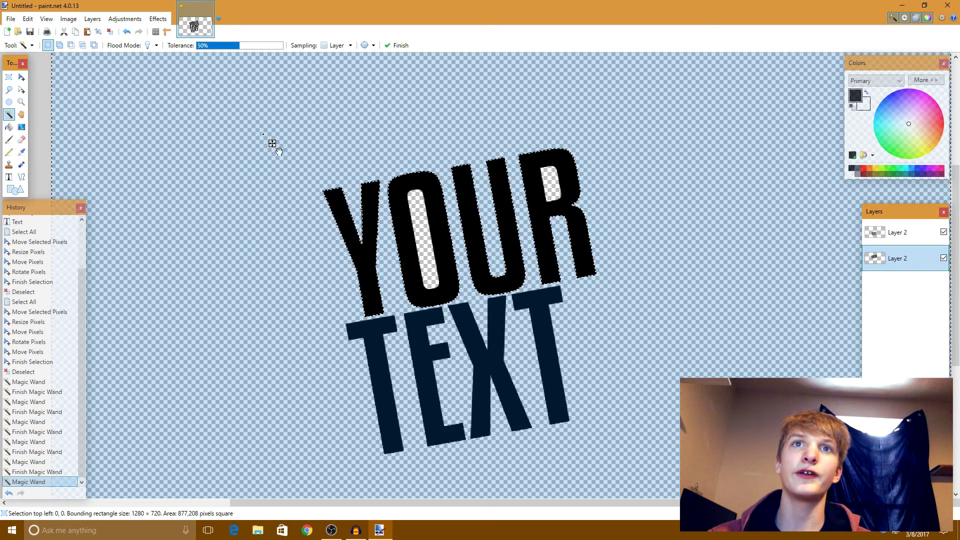
ctrl+click(419, 225)
ctrl+click(549, 182)
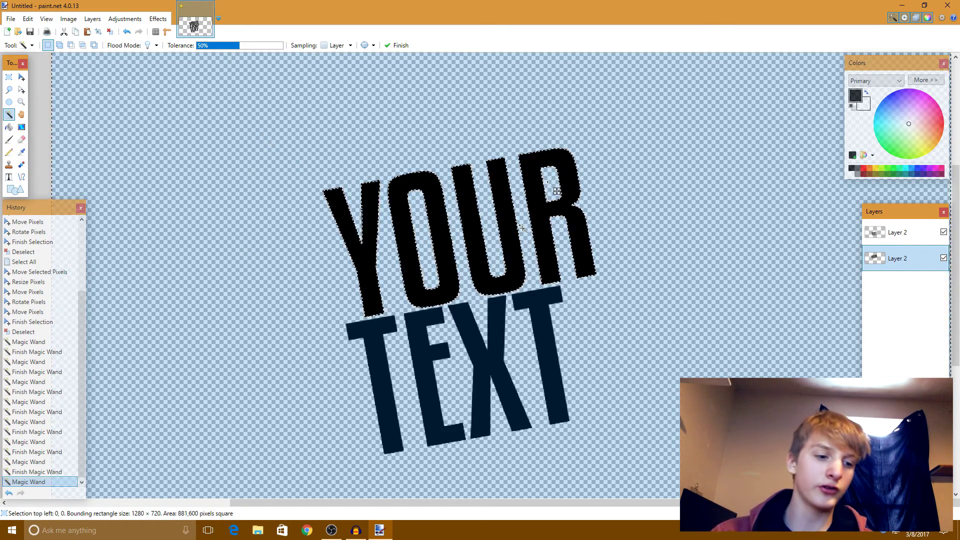
key(ctrl+i)
Fill the selected YOUR letters with a linear gradient from orange at their base to light yellow at their top
scroll(521, 228, down, 3)
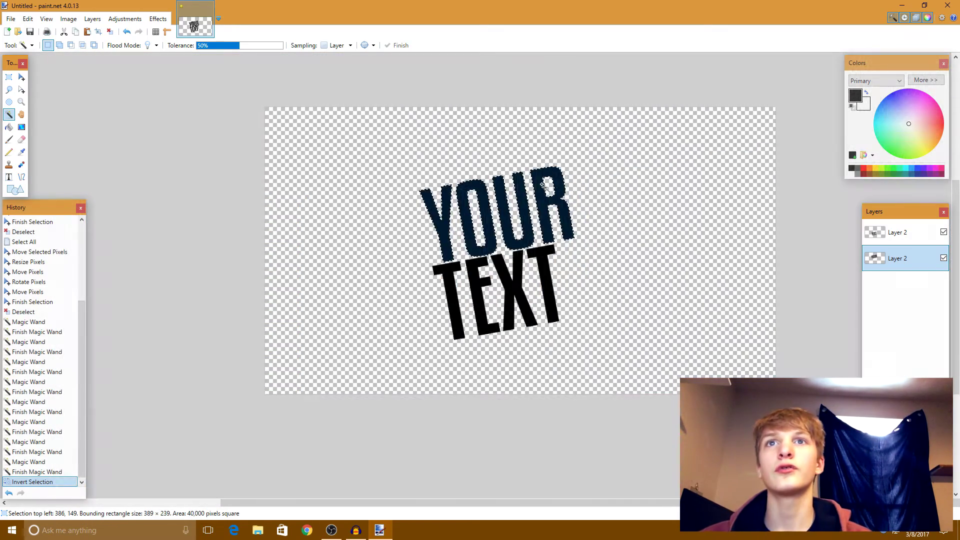
scroll(483, 186, up, 2)
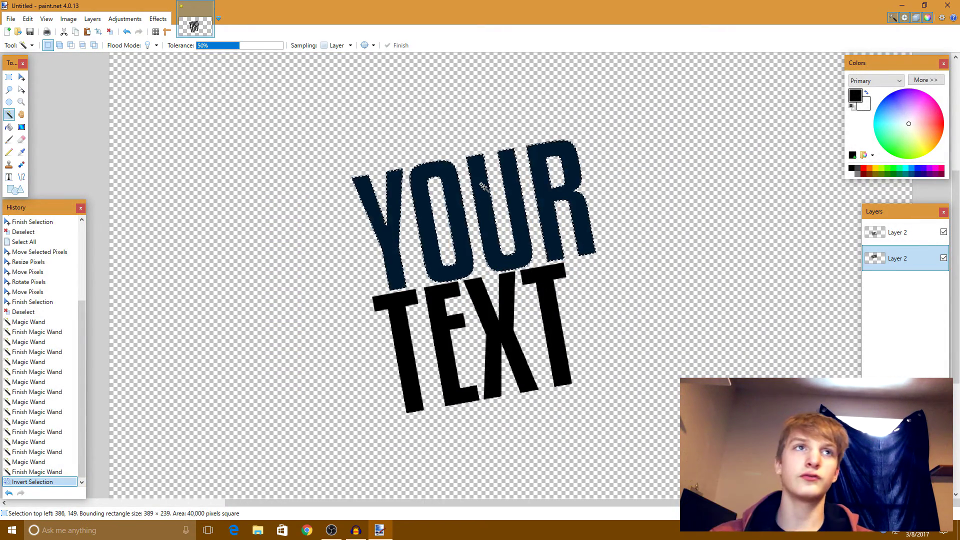
scroll(500, 193, up, 2)
scroll(522, 202, down, 2)
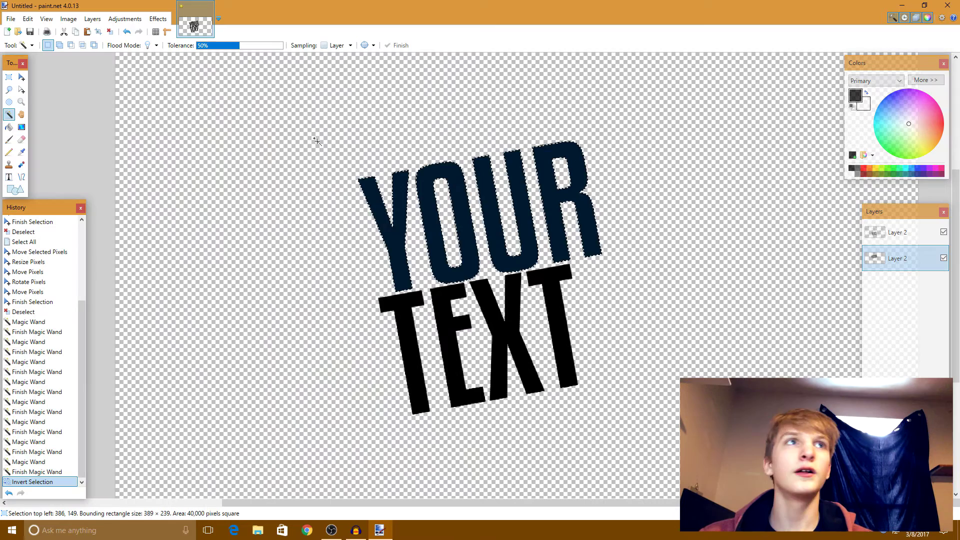
key(g)
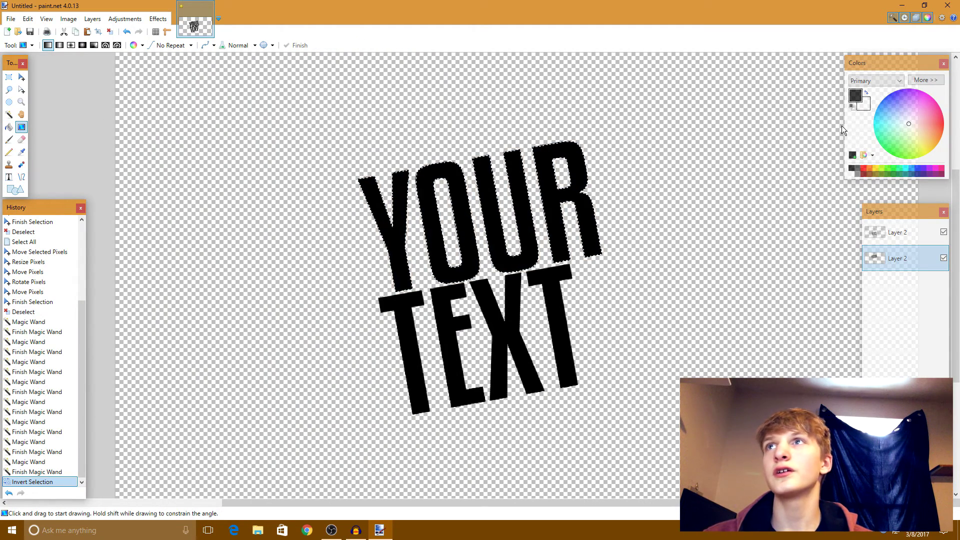
click(921, 144)
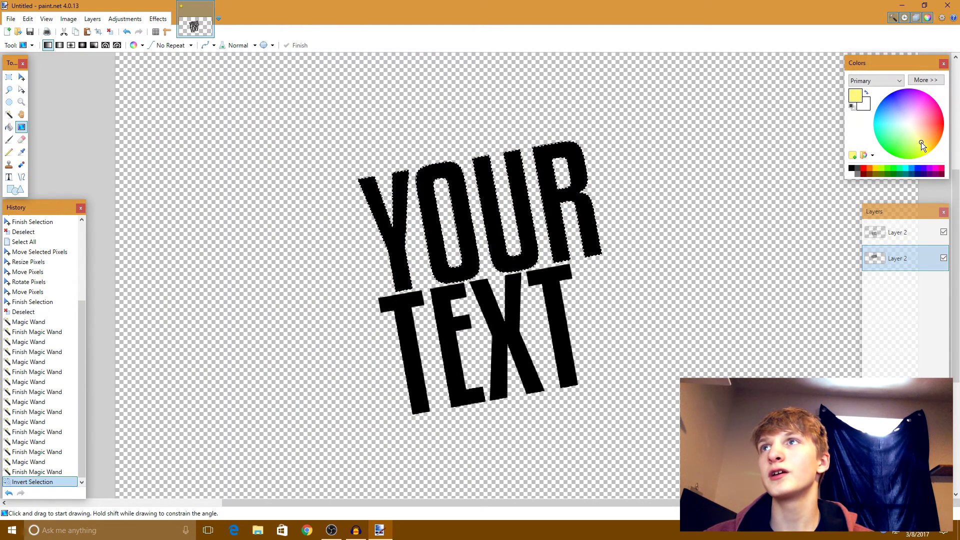
click(867, 106)
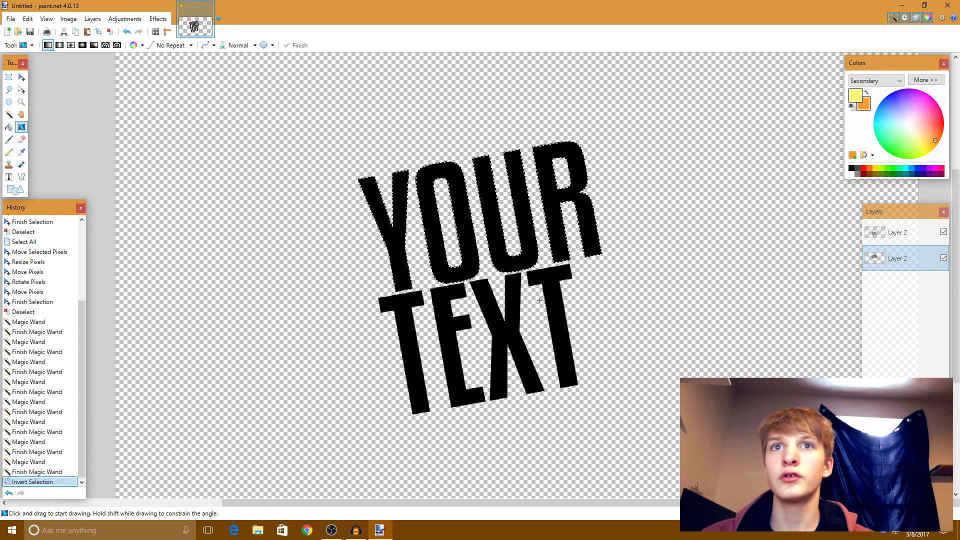
drag(492, 279, 480, 175)
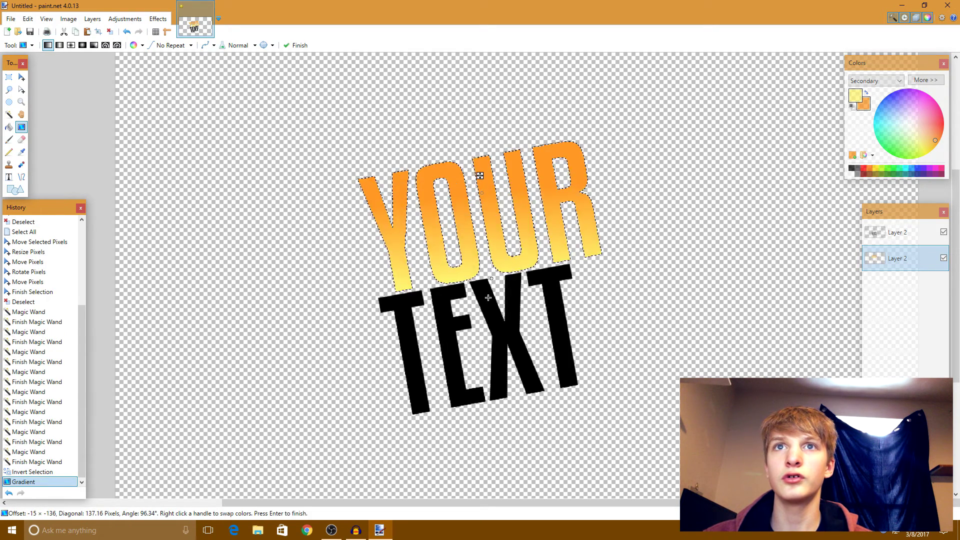
drag(502, 276, 477, 170)
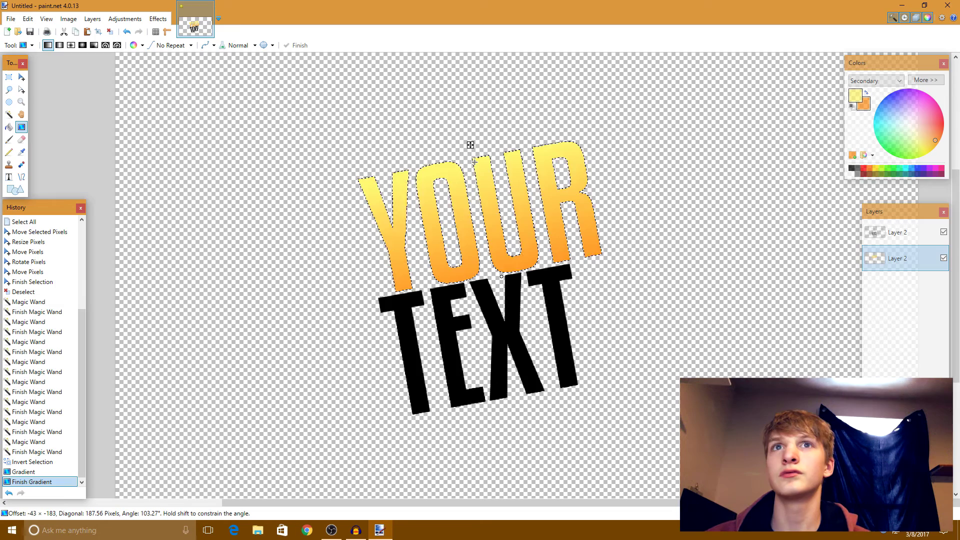
Try redrawing the gradient on the selected YOUR letters with different, shorter spans from orange to yellow
drag(475, 161, 474, 161)
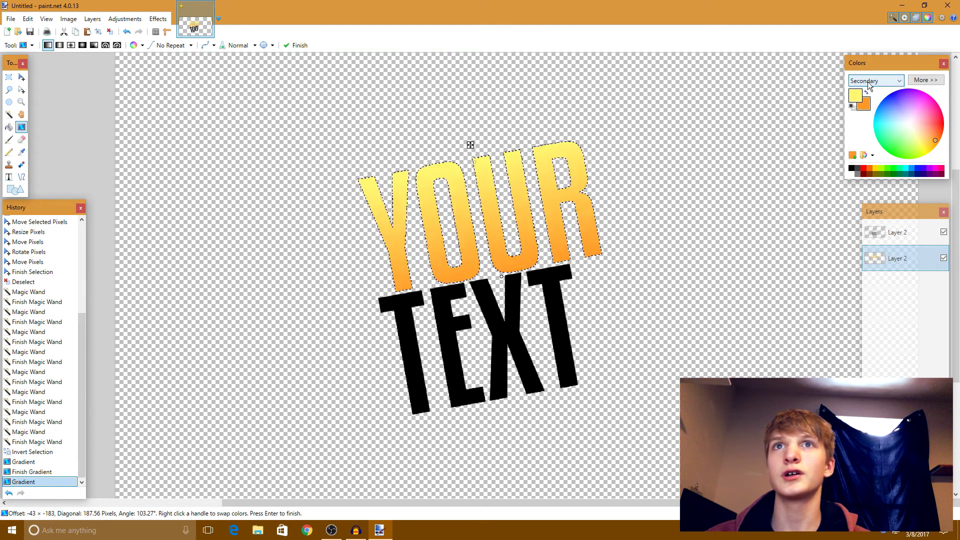
drag(481, 280, 456, 196)
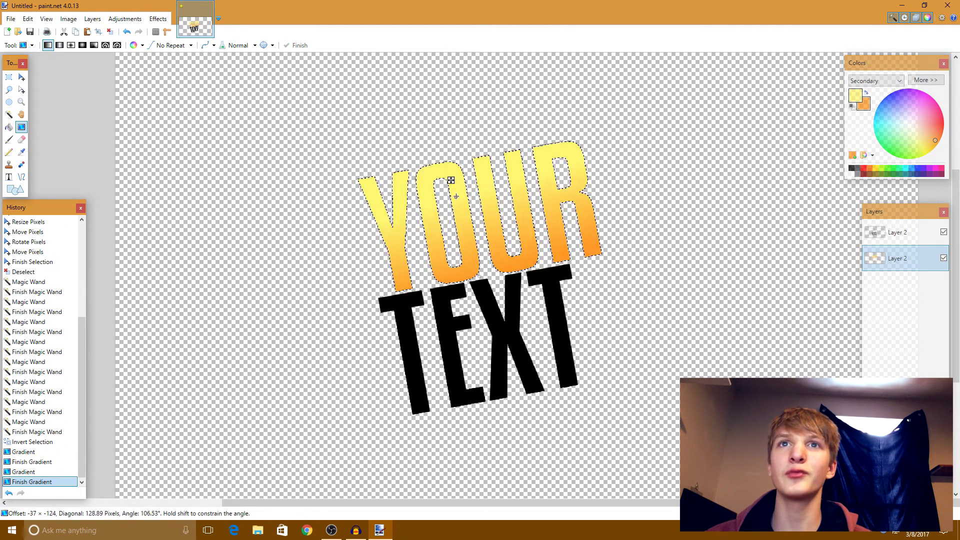
drag(459, 160, 457, 177)
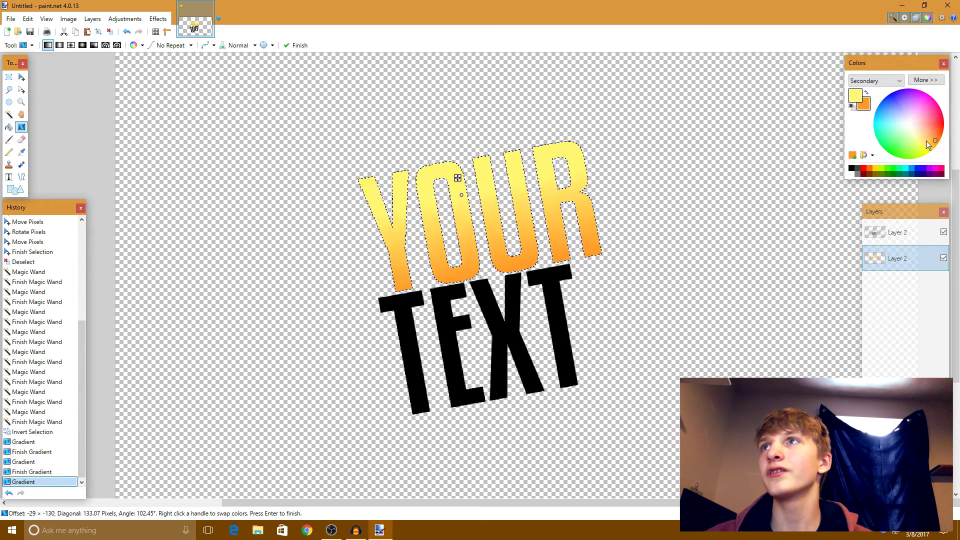
Refill YOUR from base to top with a gradient from a deeper orange to pale yellow FFF67C, and deselect it
drag(935, 140, 956, 148)
mouse_move(498, 273)
mouse_down()
mouse_move(473, 186)
mouse_move(481, 154)
mouse_up()
click(855, 98)
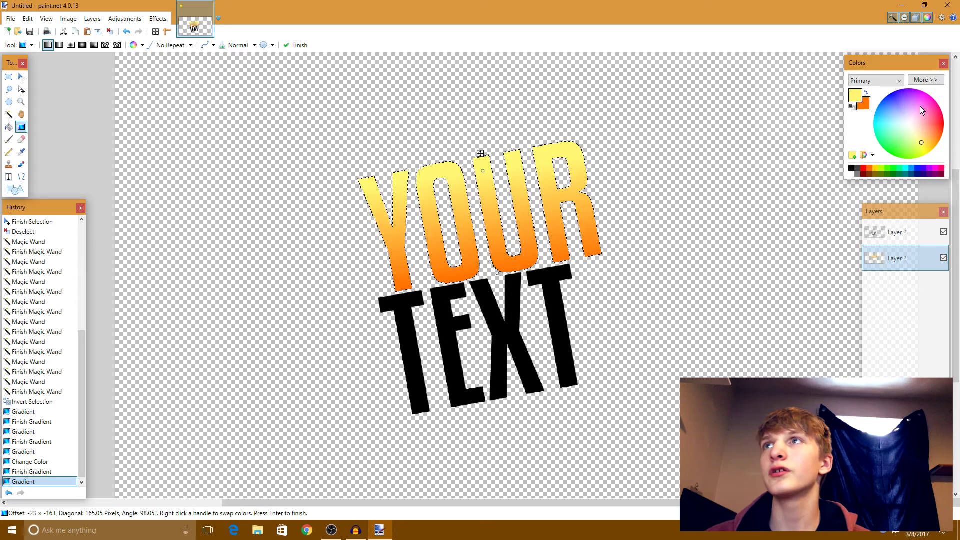
click(926, 80)
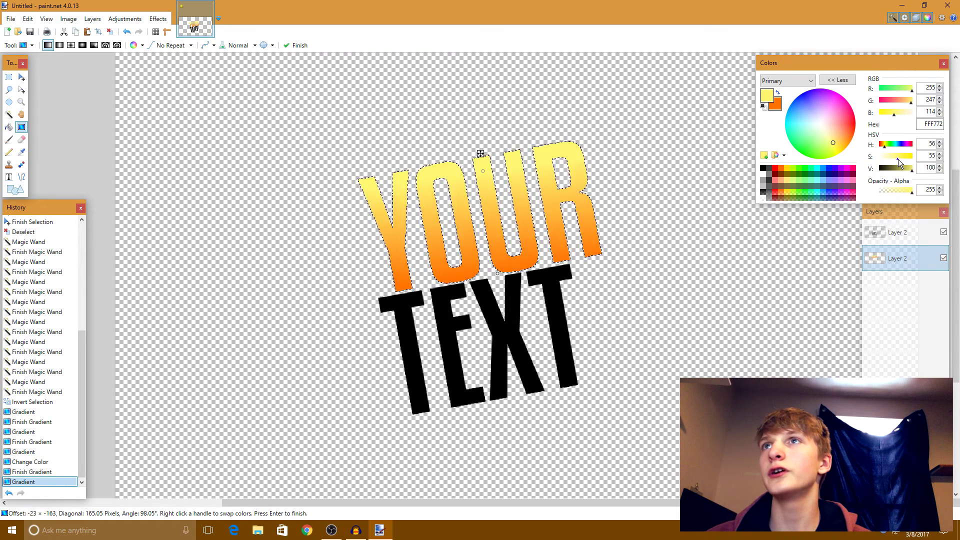
mouse_move(898, 159)
mouse_down()
mouse_move(887, 155)
mouse_move(896, 155)
mouse_up()
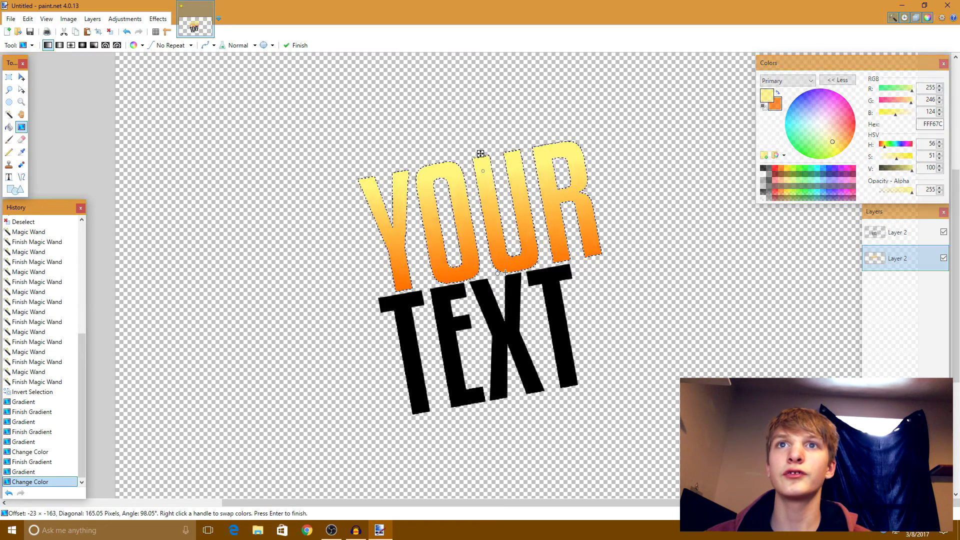
mouse_move(509, 273)
mouse_down()
mouse_move(492, 171)
mouse_move(494, 181)
mouse_up()
key(ctrl+d)
scroll(510, 198, down, 3)
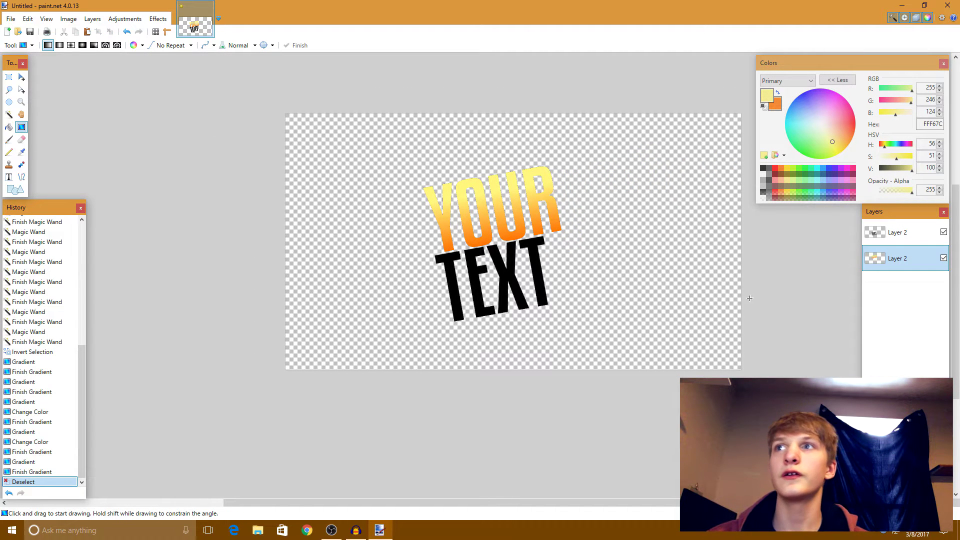
On the upper layer, select the empty area around TEXT with the Magic Wand and invert the selection to cover the letters
click(897, 233)
click(9, 114)
click(366, 279)
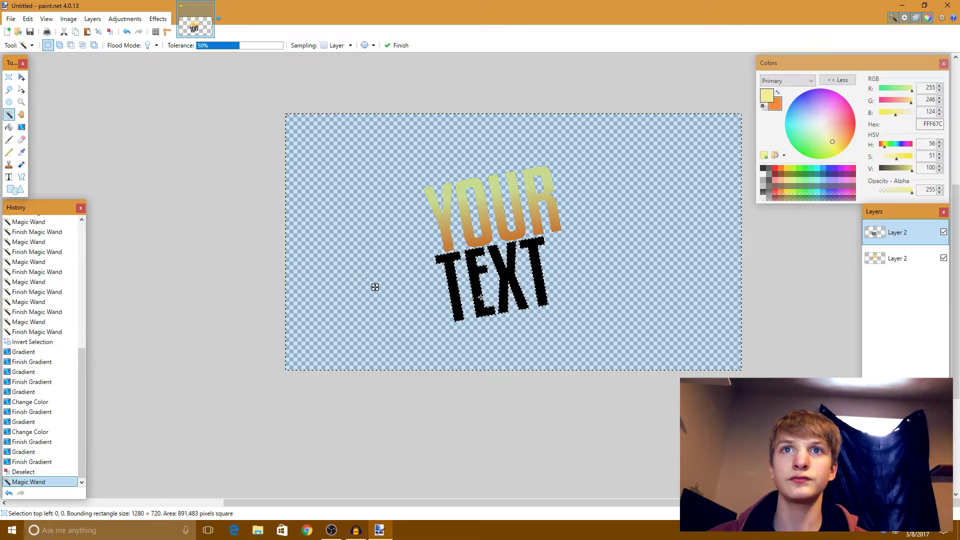
key(ctrl+i)
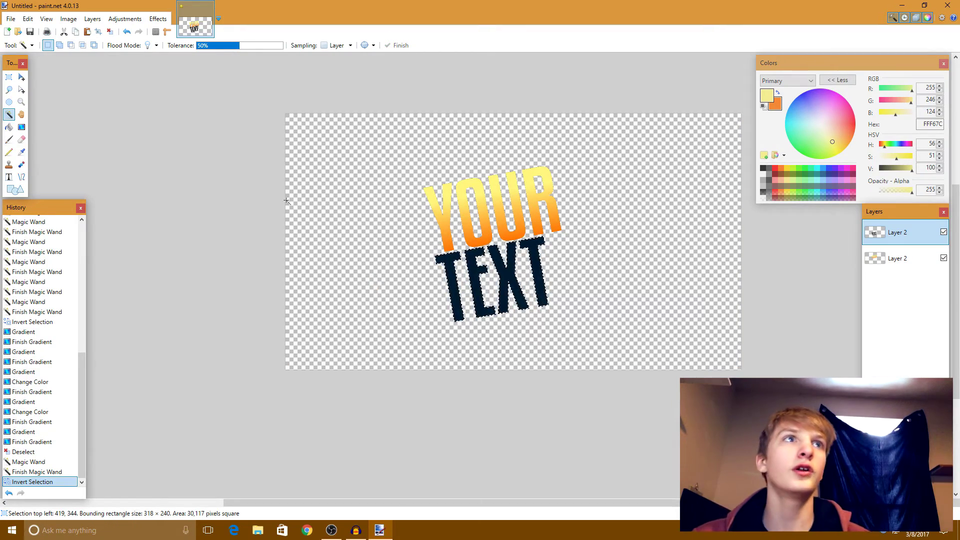
Fill the selected TEXT letters with a linear gradient from orange at their base to pale yellow at their top, and deselect them
click(22, 127)
scroll(460, 330, up, 3)
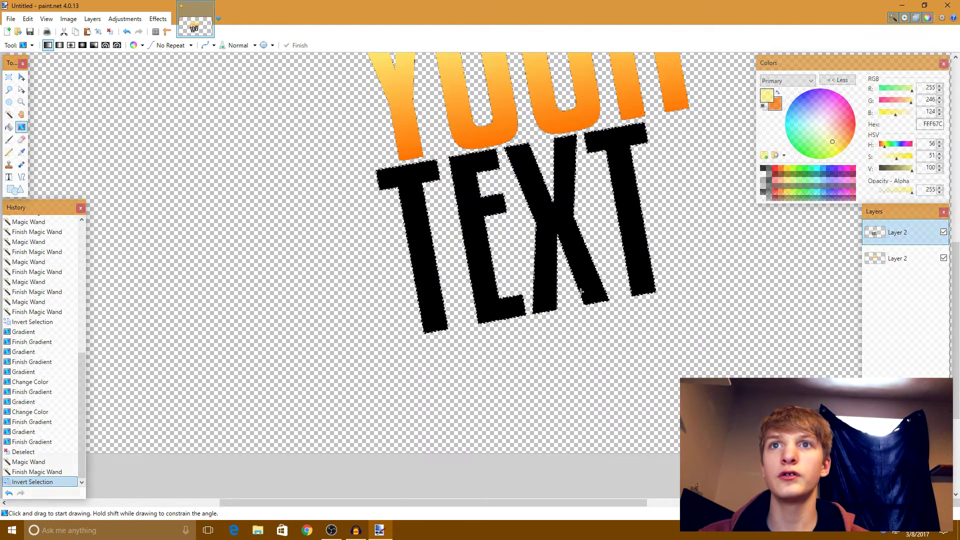
drag(546, 315, 516, 157)
scroll(530, 170, down, 1)
scroll(547, 187, down, 1)
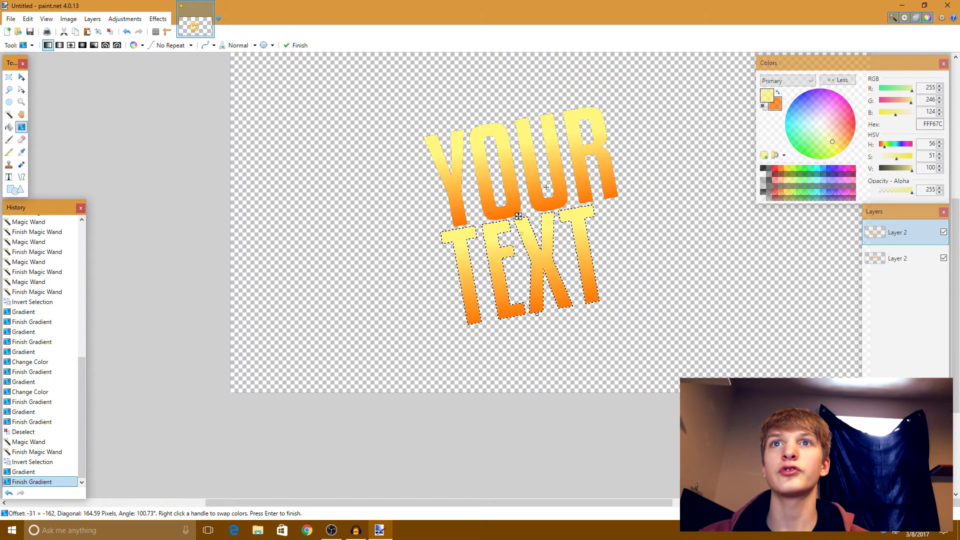
key(ctrl+d)
scroll(554, 189, down, 1)
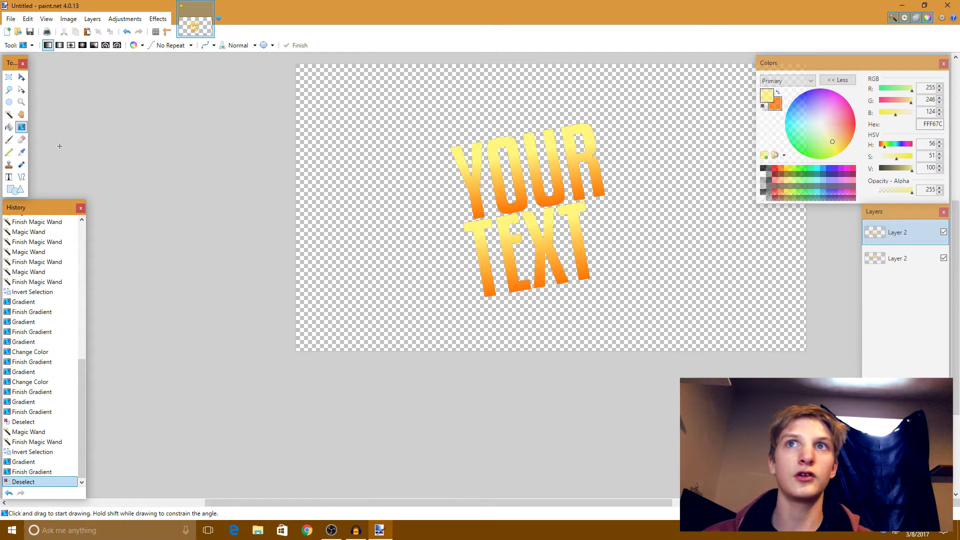
scroll(477, 209, up, 3)
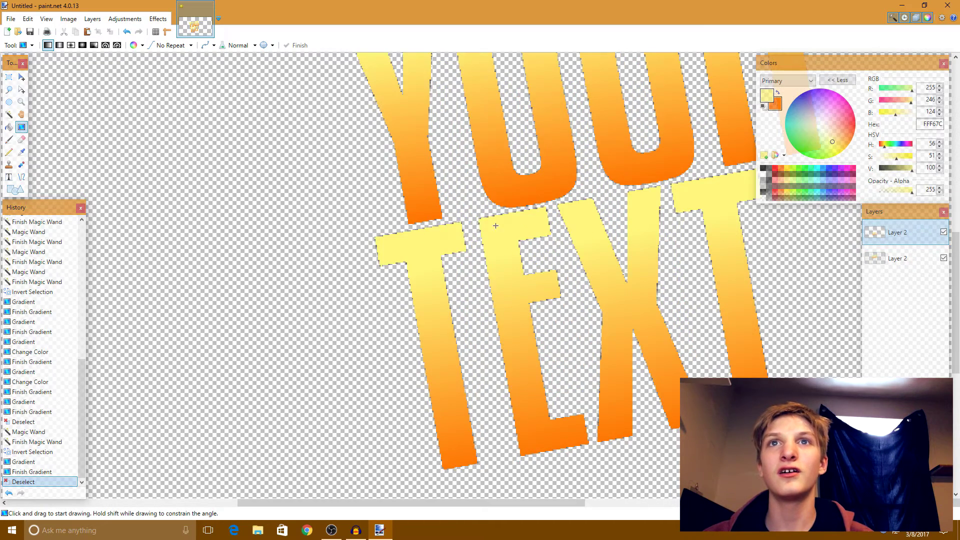
scroll(477, 209, down, 2)
scroll(477, 210, up, 2)
scroll(477, 211, down, 2)
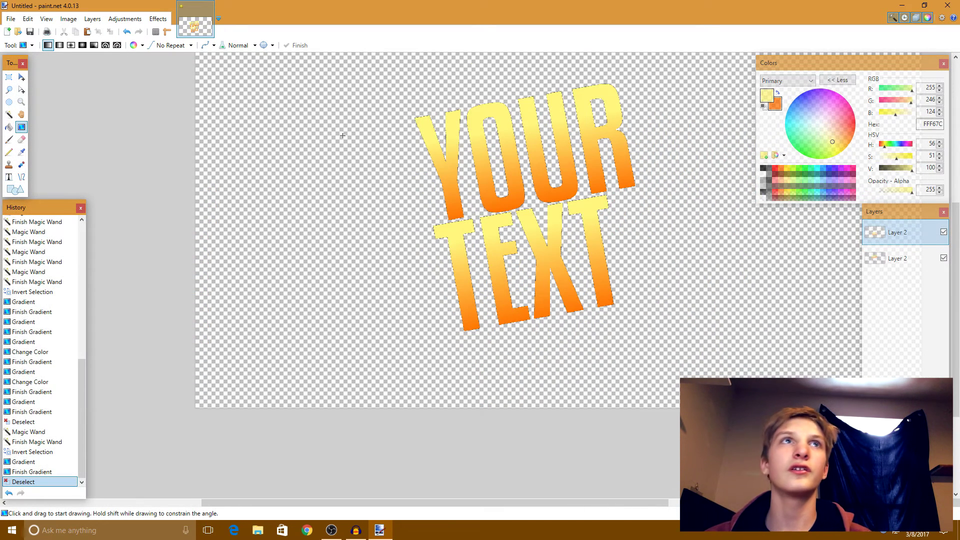
Start the Bevel Object effect on the TEXT layer and set its shadow colour to golden yellow, RGB 255, 195, 0
click(162, 24)
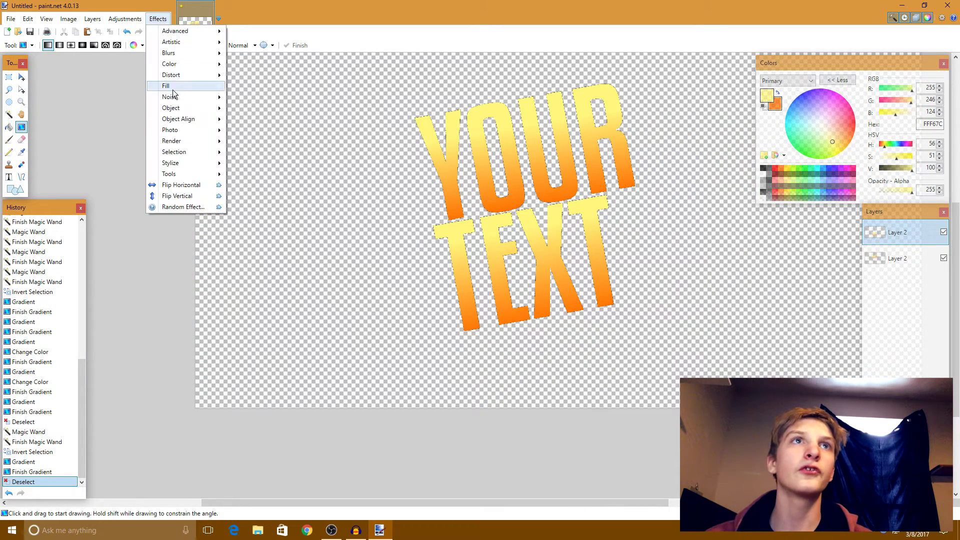
mouse_move(182, 112)
click(260, 109)
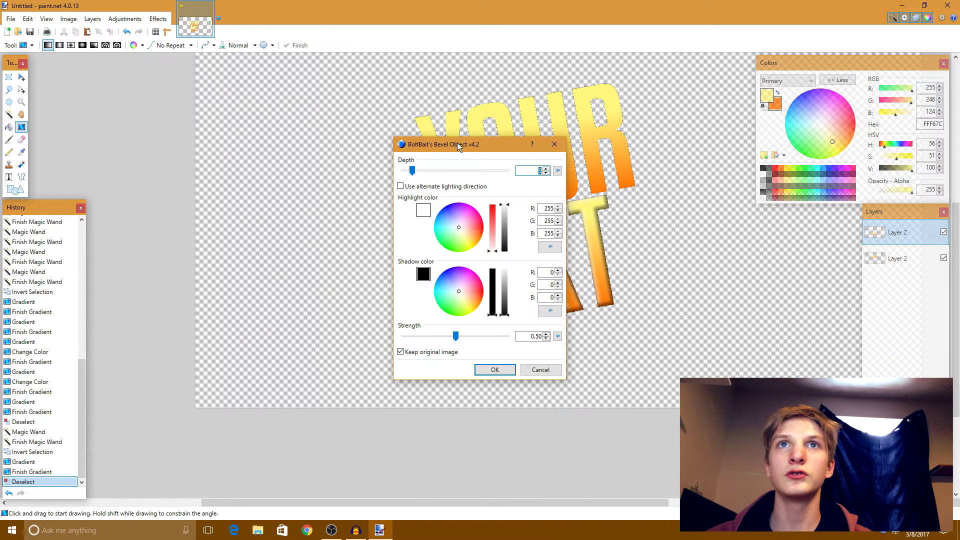
drag(457, 142, 274, 119)
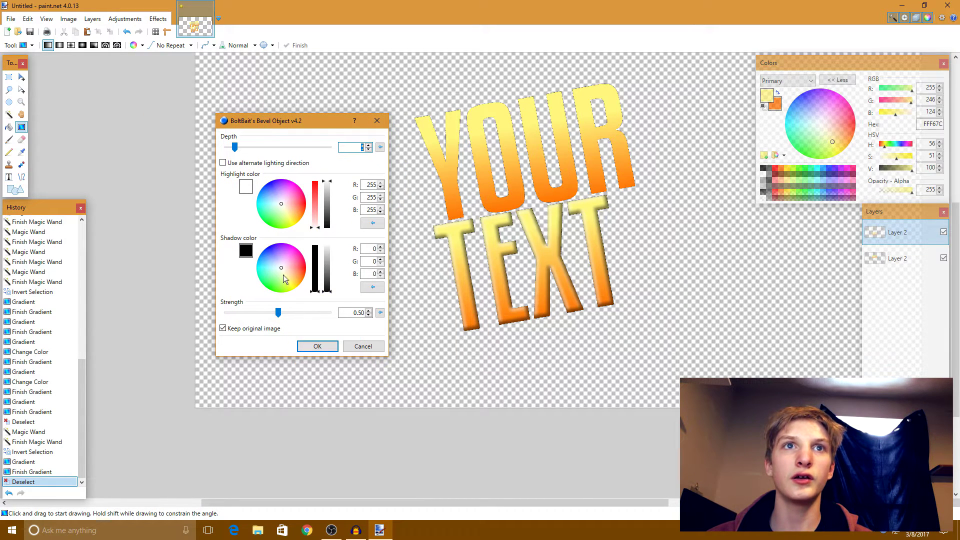
drag(283, 279, 295, 284)
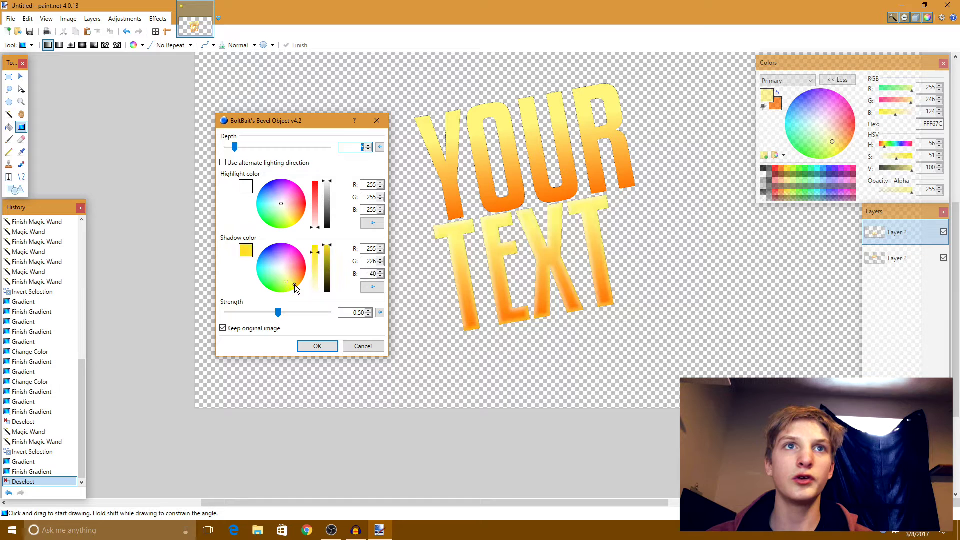
mouse_move(327, 253)
mouse_down()
mouse_move(329, 274)
mouse_move(329, 247)
mouse_up()
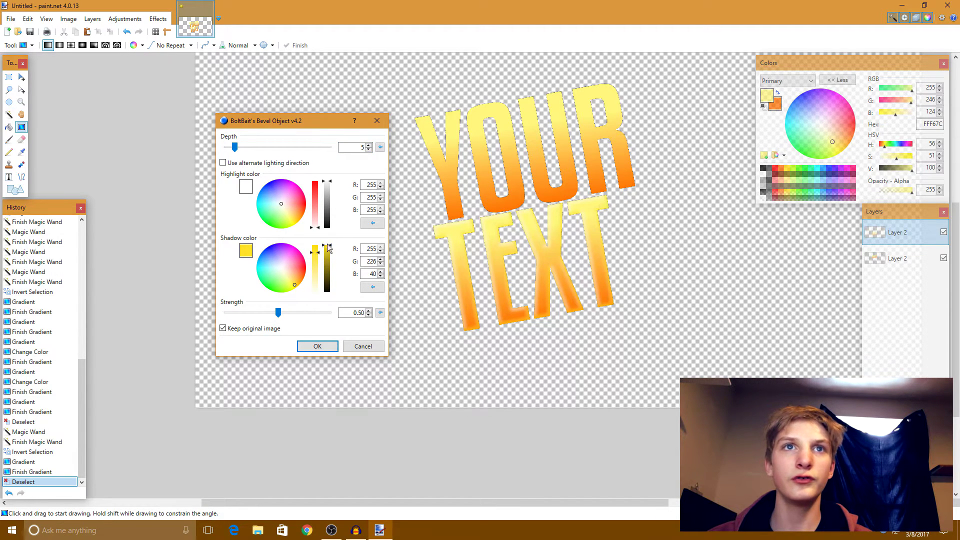
drag(294, 284, 299, 286)
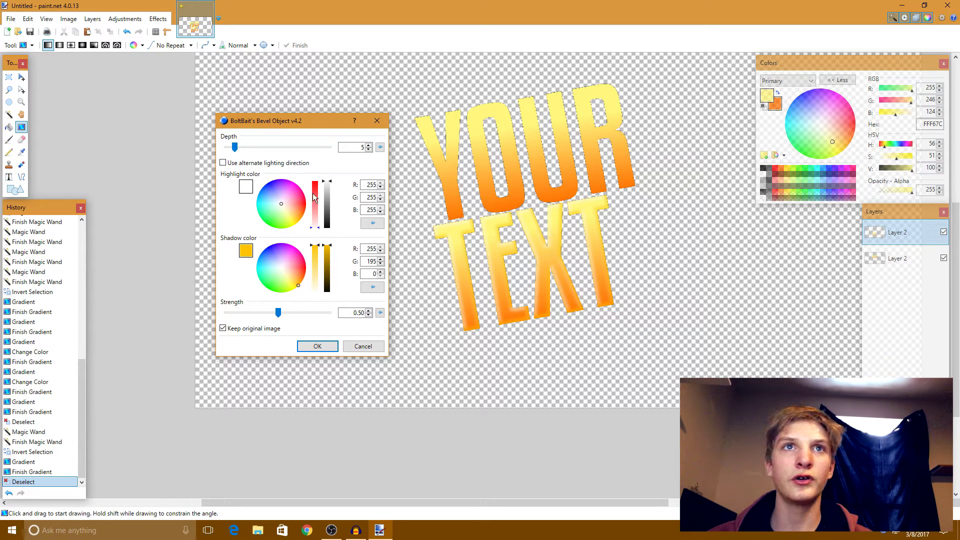
Set the bevel's highlight to RGB 255, 195, 0, its shadow to RGB 255, 238, 0 and its strength to 0.66, and apply it
drag(294, 217, 296, 217)
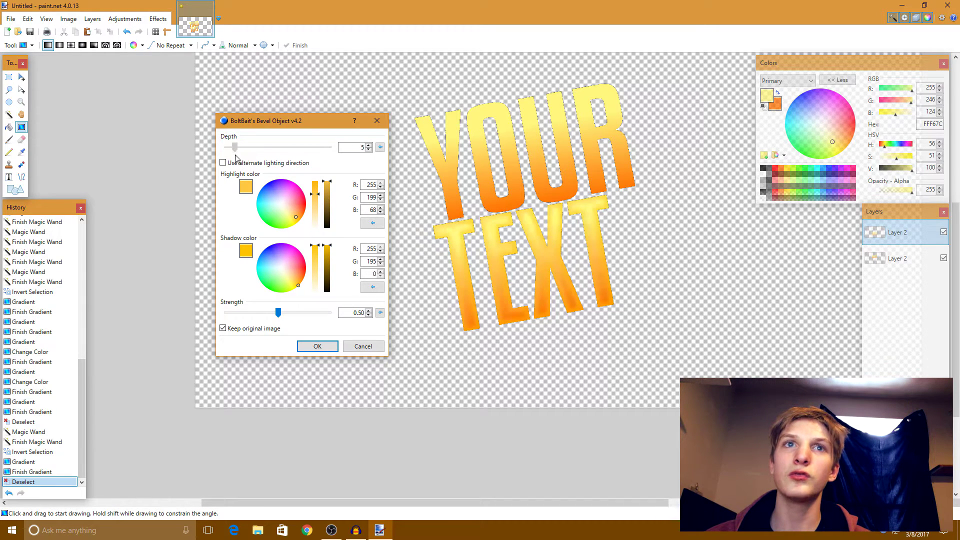
drag(278, 313, 296, 314)
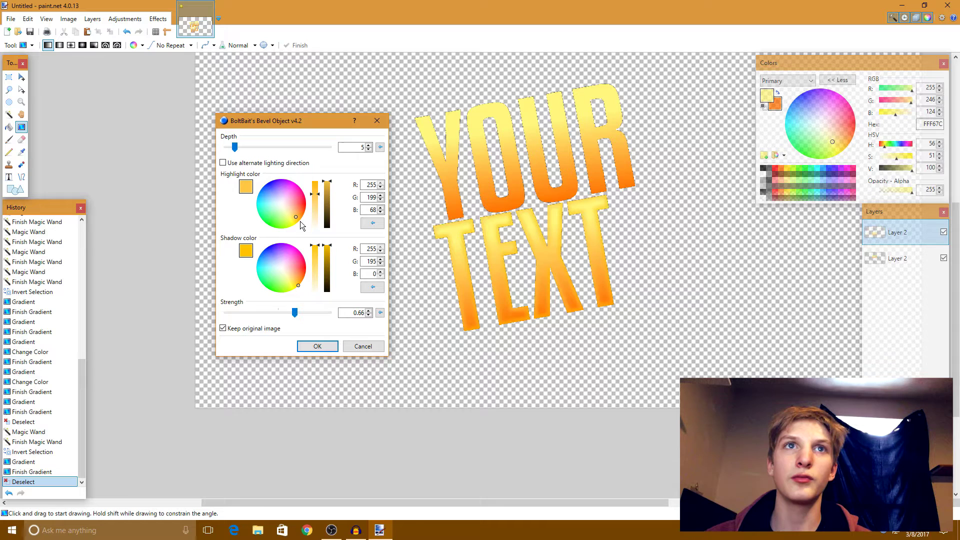
mouse_move(327, 246)
mouse_down()
mouse_move(325, 274)
mouse_move(327, 245)
mouse_up()
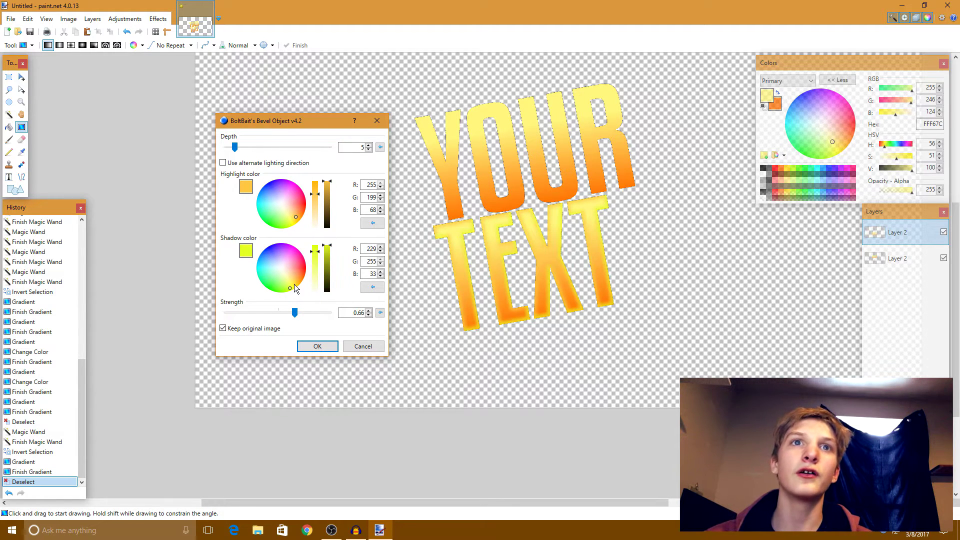
drag(294, 285, 296, 288)
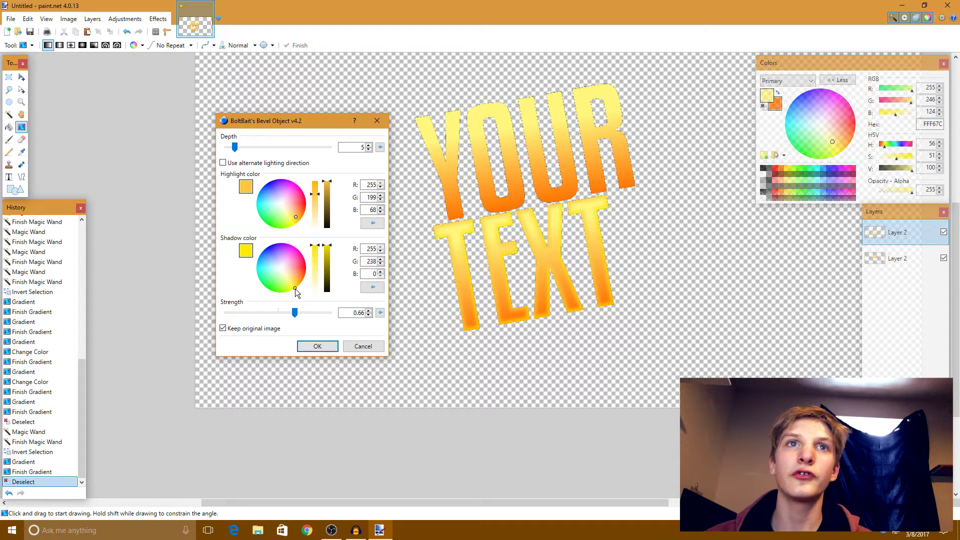
drag(297, 220, 296, 226)
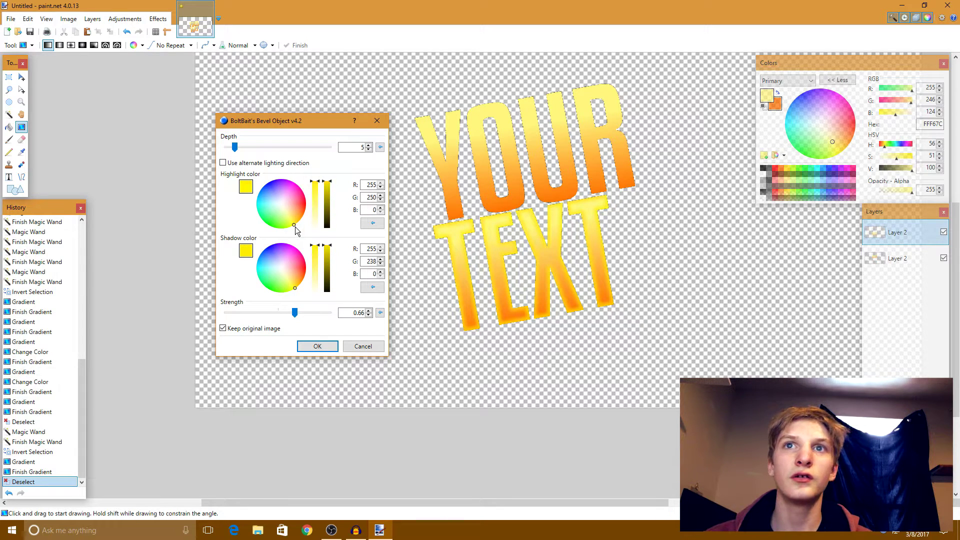
drag(295, 227, 300, 223)
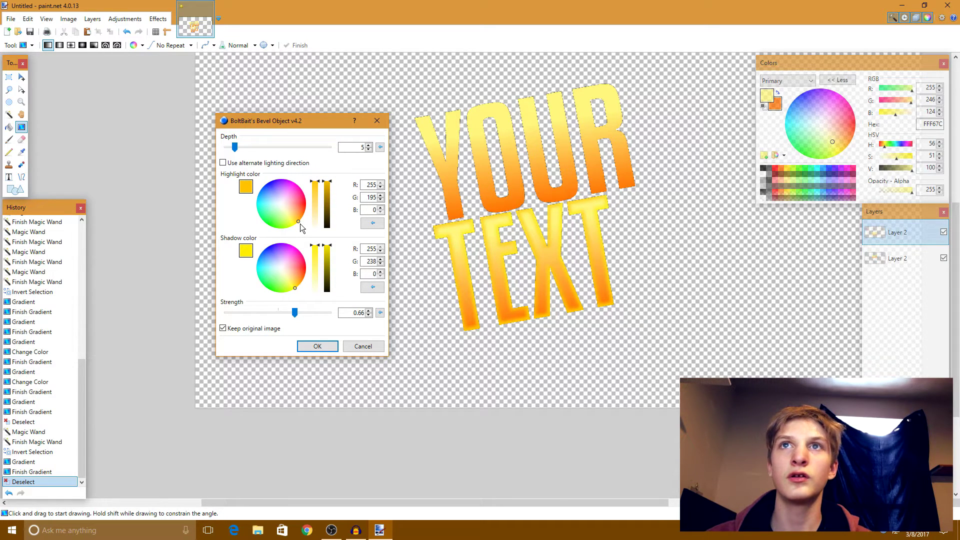
click(318, 346)
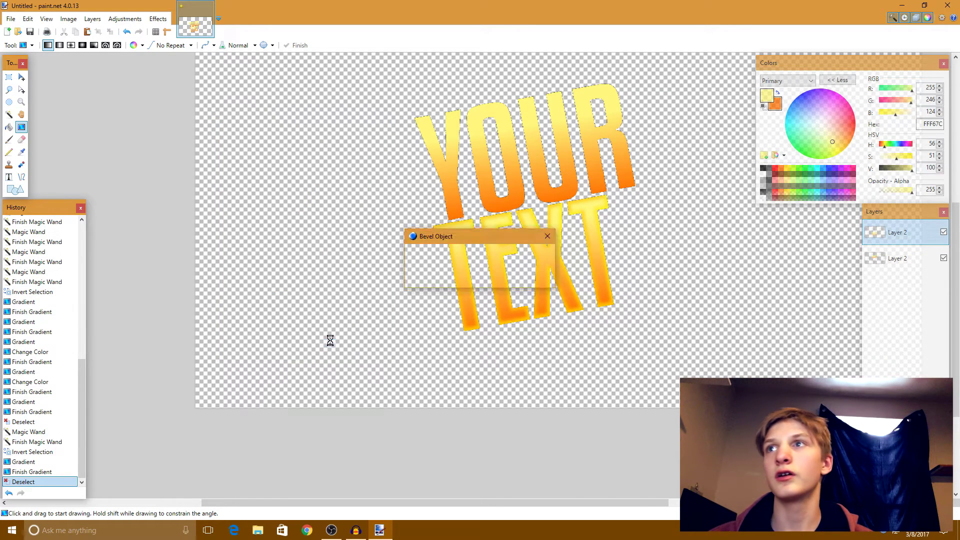
Repeat the Bevel Object effect with the same settings on the lower layer holding YOUR
click(892, 259)
key(ctrl+f)
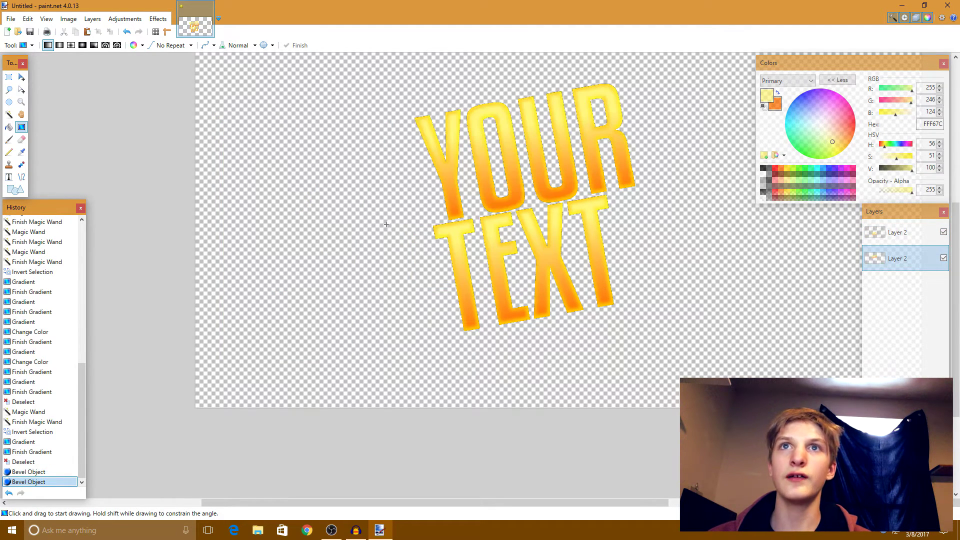
scroll(436, 186, down, 4)
scroll(449, 155, up, 3)
scroll(448, 153, up, 1)
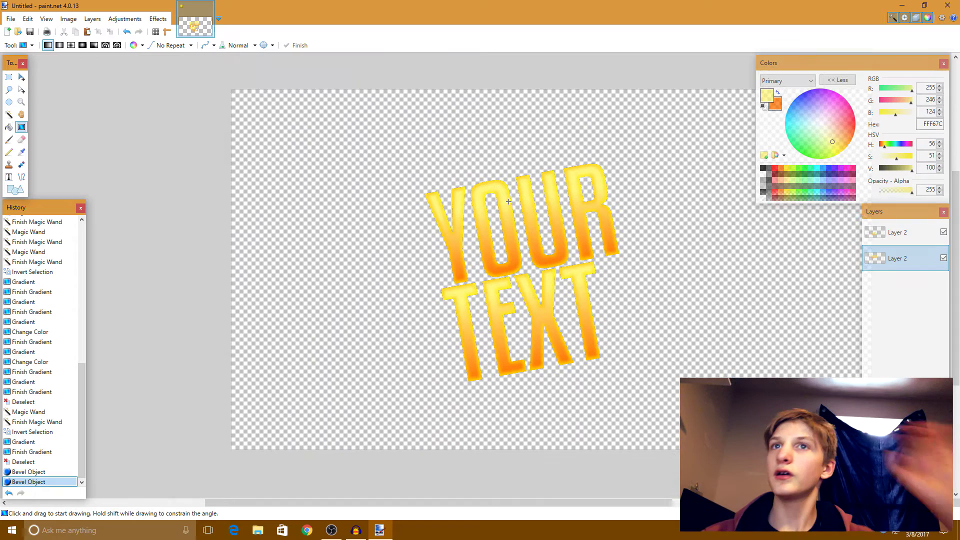
Start the Outline Object effect on the YOUR layer, with black as the outline colour and softness at 255
click(158, 19)
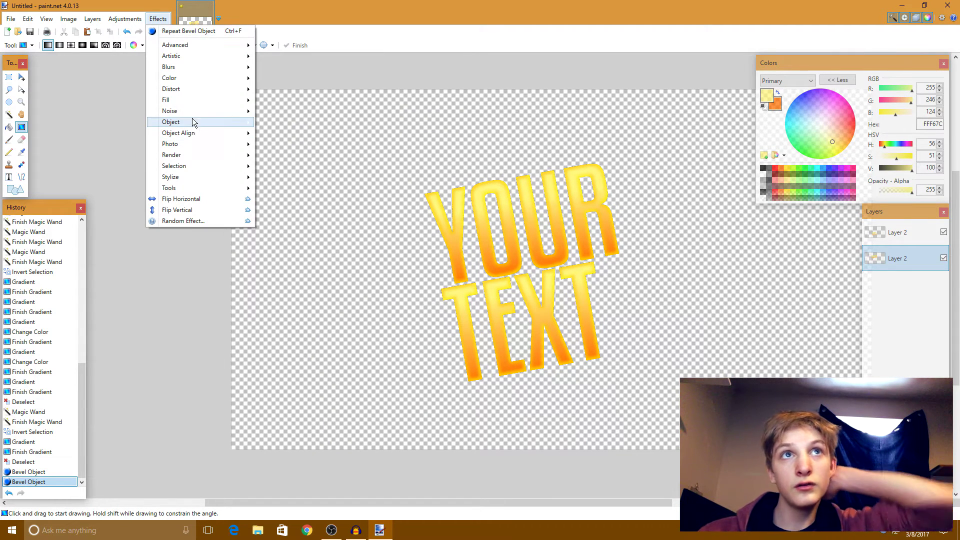
mouse_move(193, 122)
click(295, 199)
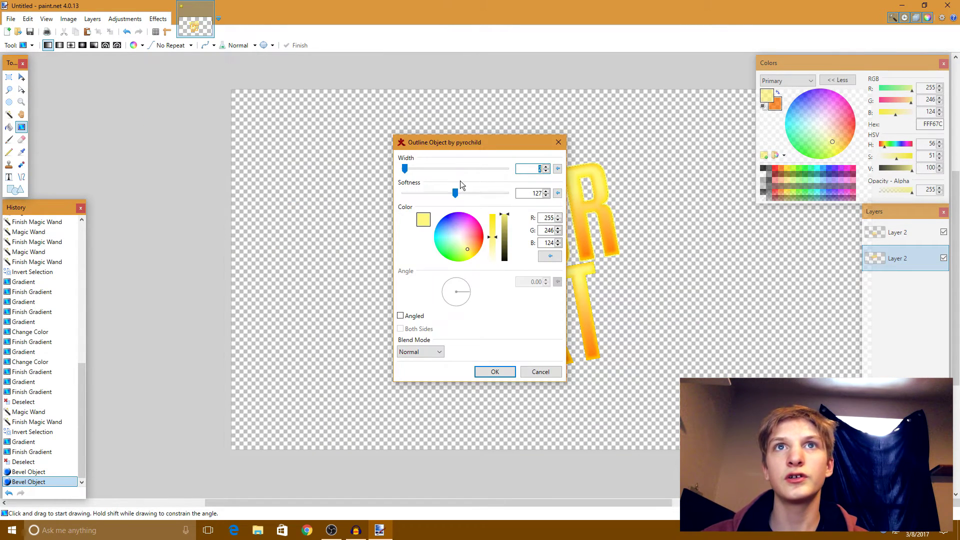
drag(263, 173, 255, 172)
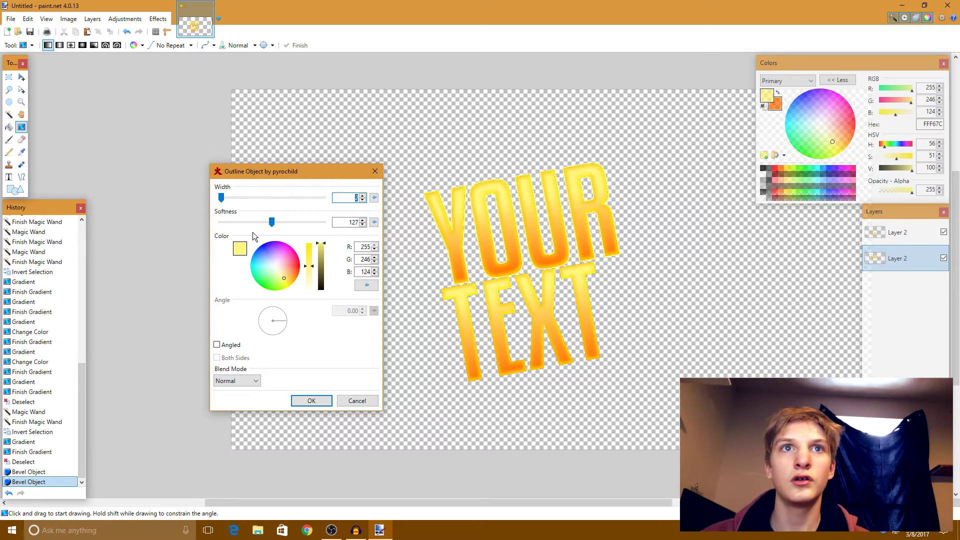
drag(323, 272, 321, 291)
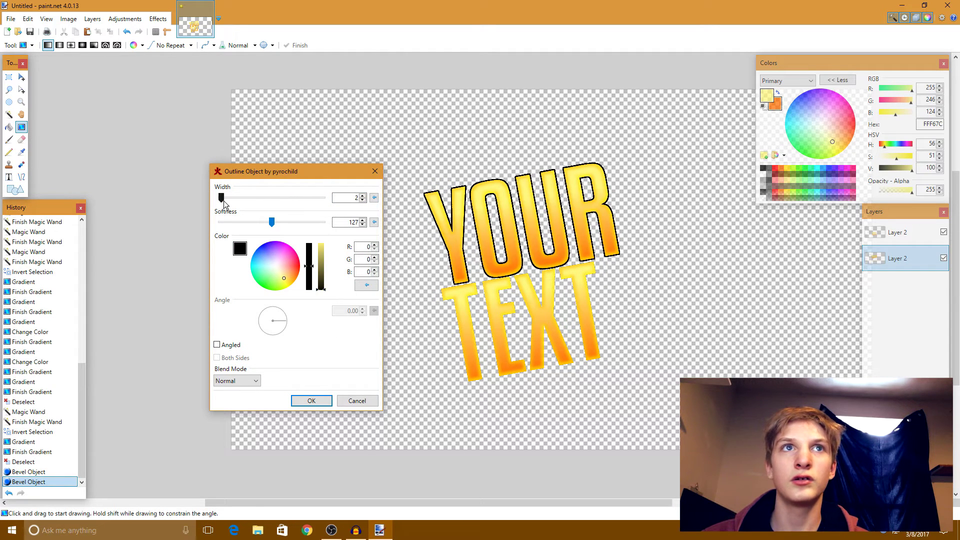
drag(284, 221, 360, 229)
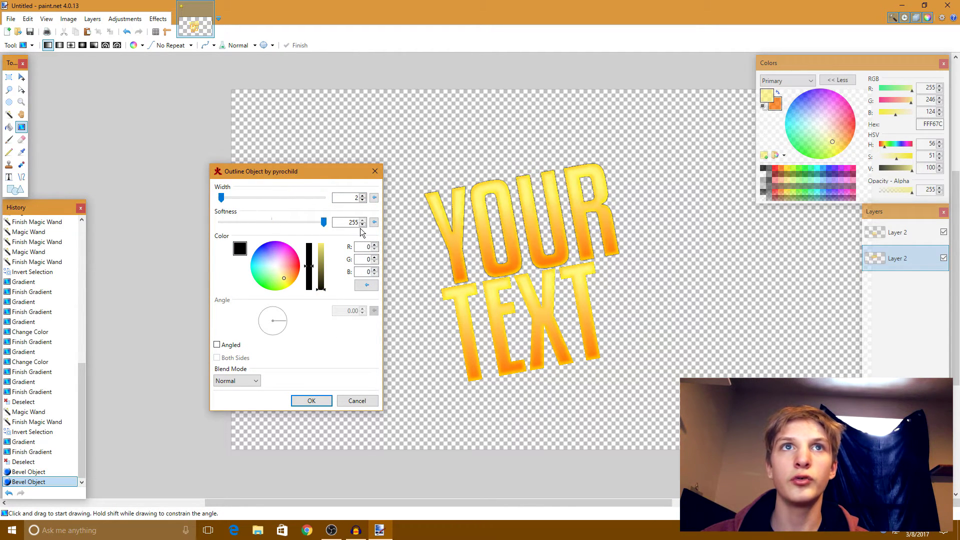
Set the outline width to 10 and apply the effect to the YOUR lettering
click(364, 196)
click(364, 195)
click(363, 195)
click(364, 196)
click(364, 195)
click(364, 195)
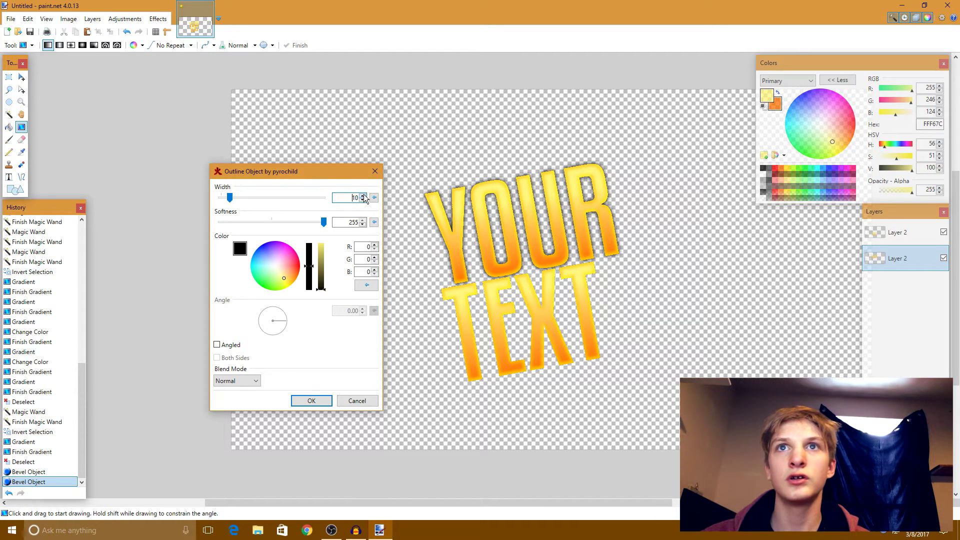
click(363, 196)
click(363, 195)
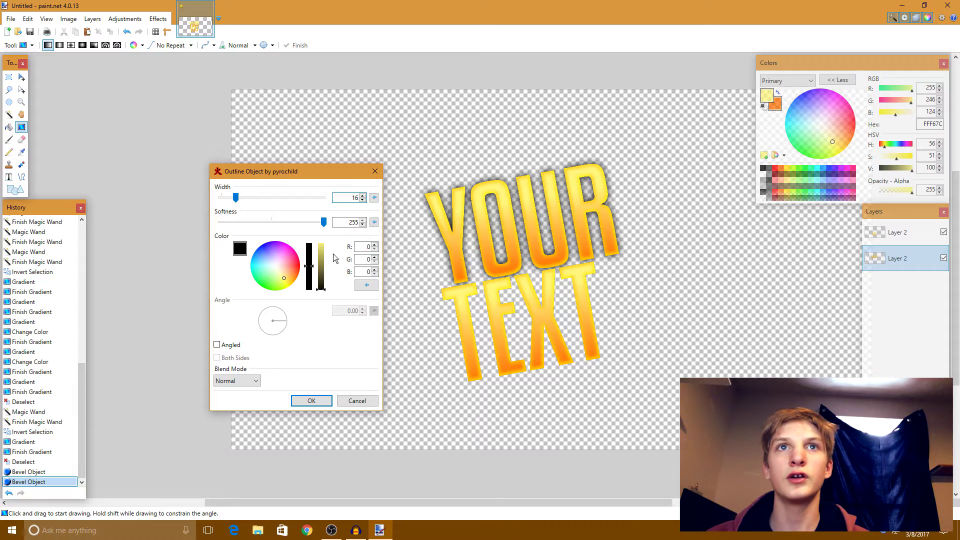
click(363, 201)
click(362, 201)
click(363, 200)
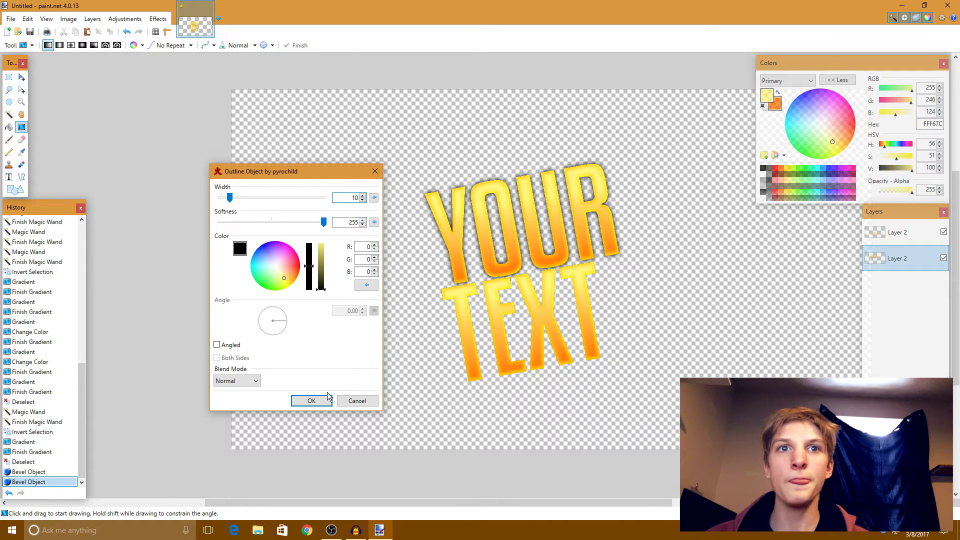
click(311, 401)
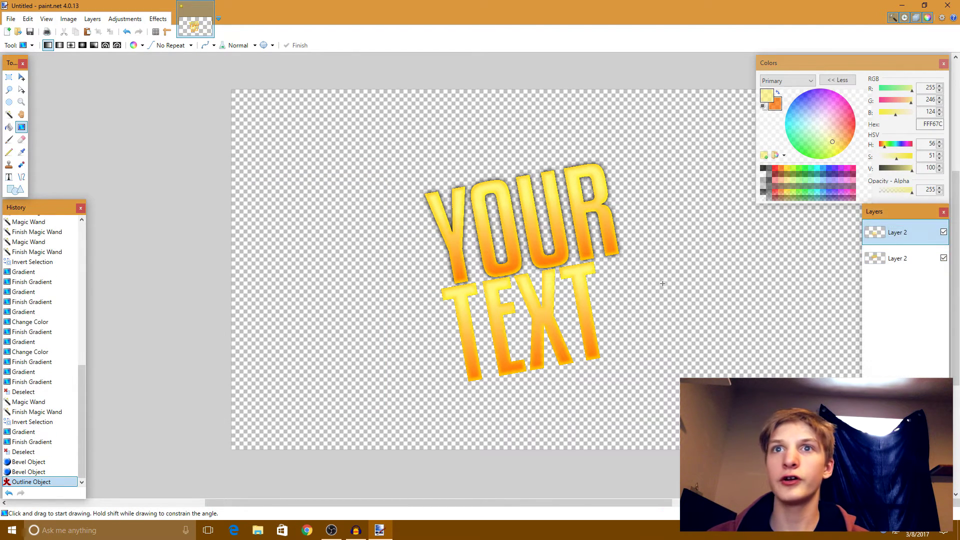
Repeat the Outline Object effect with the same settings on the upper layer holding TEXT
key(ctrl+f)
scroll(582, 258, up, 6)
scroll(509, 318, down, 7)
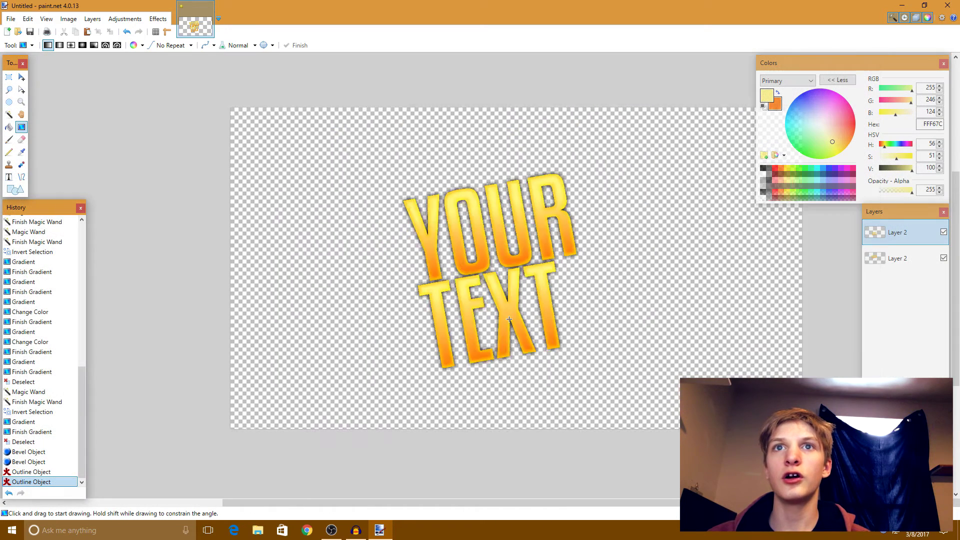
scroll(509, 319, down, 1)
scroll(511, 361, up, 1)
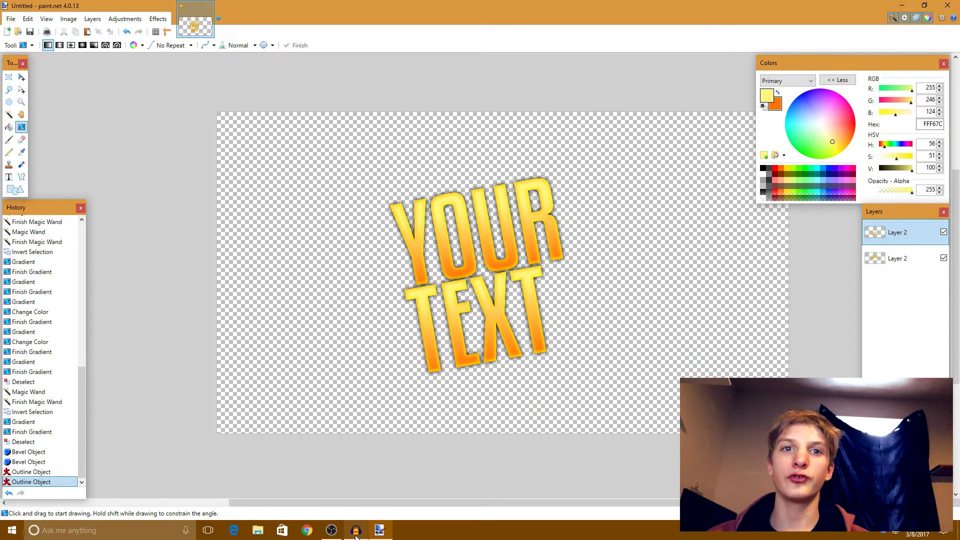
Switch to Chrome, search Google Images for "Black ops 3 cinematic" and copy the 1920 × 1080 greenhouse interior image
click(307, 531)
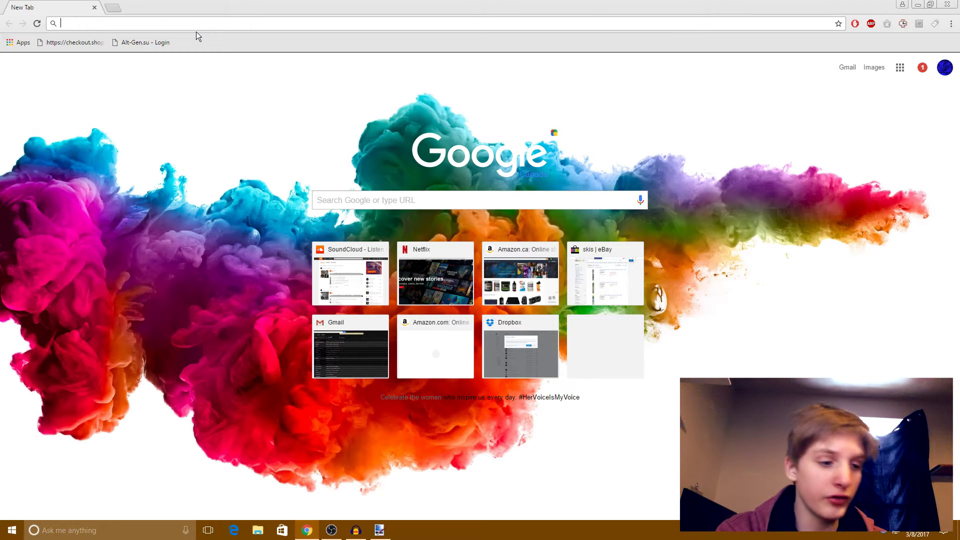
key(F5)
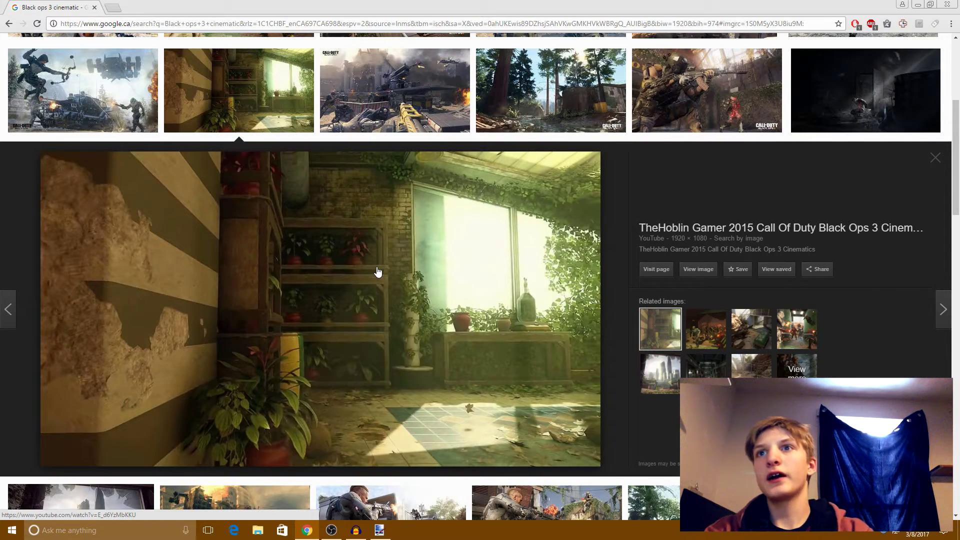
right_click(377, 271)
click(426, 367)
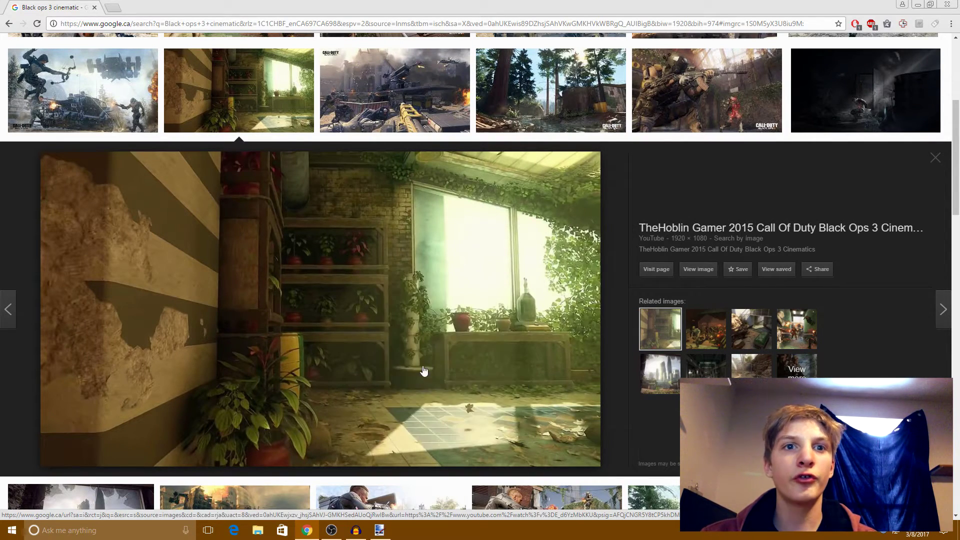
Return to paint.net, add a new layer beneath both lettering layers and paste the copied image into it, keeping the canvas size
click(380, 530)
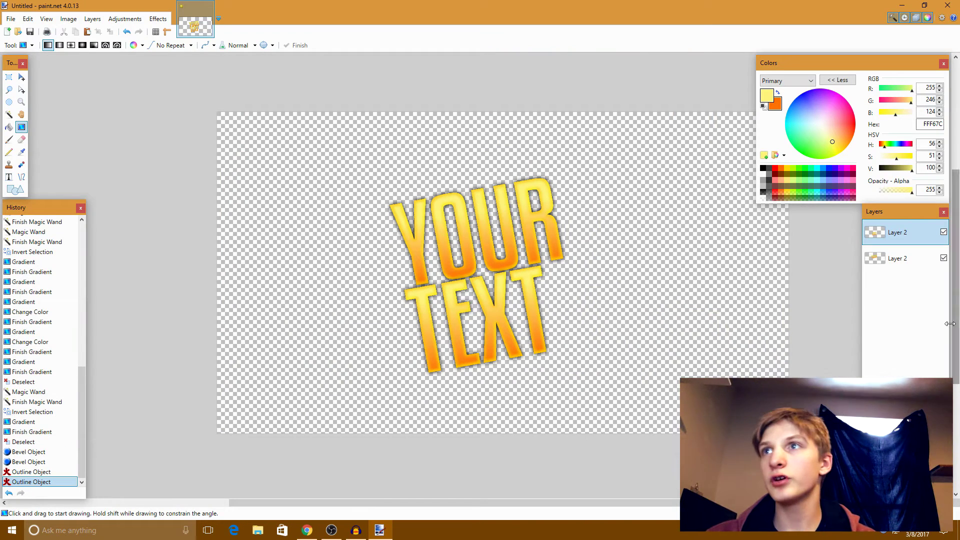
key(ctrl+shift+n)
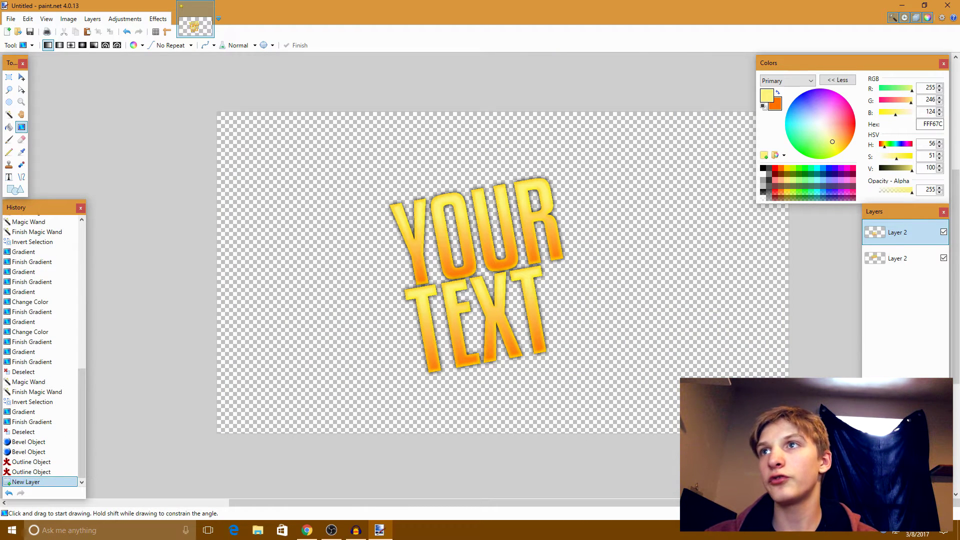
drag(899, 239, 899, 284)
key(ctrl+v)
click(430, 320)
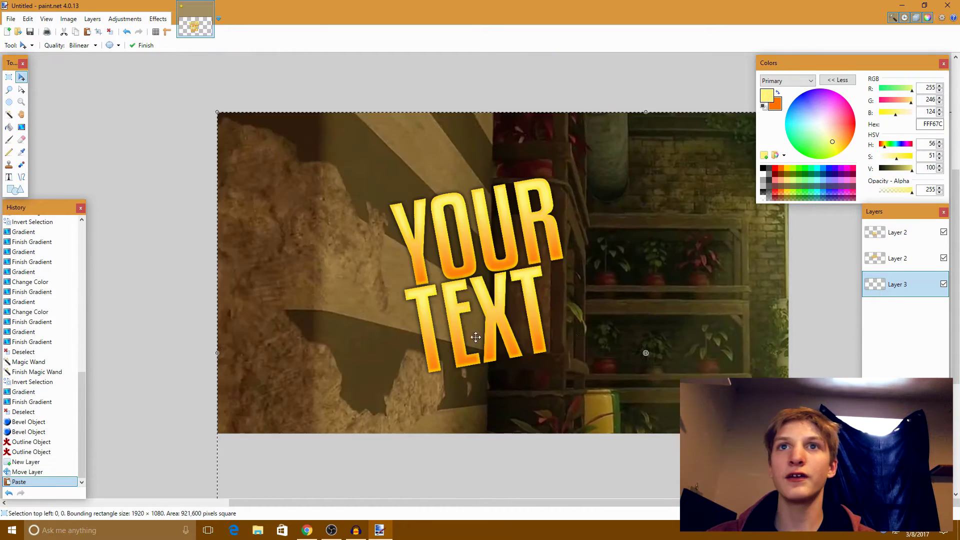
Scale the pasted background image down to 1300 × 731 so it covers the canvas, and deselect it
ctrl+scroll(725, 367, down, 4)
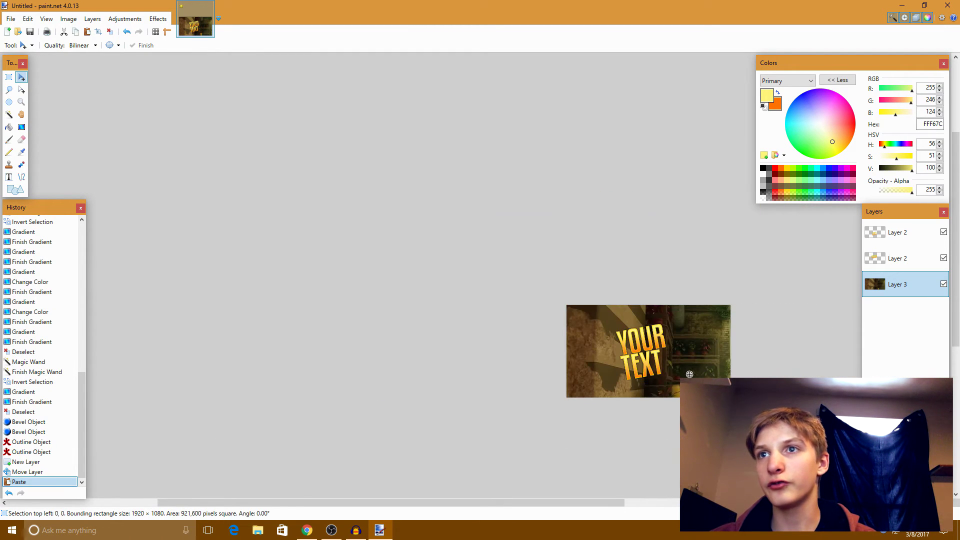
drag(821, 450, 797, 479)
key(ctrl+z)
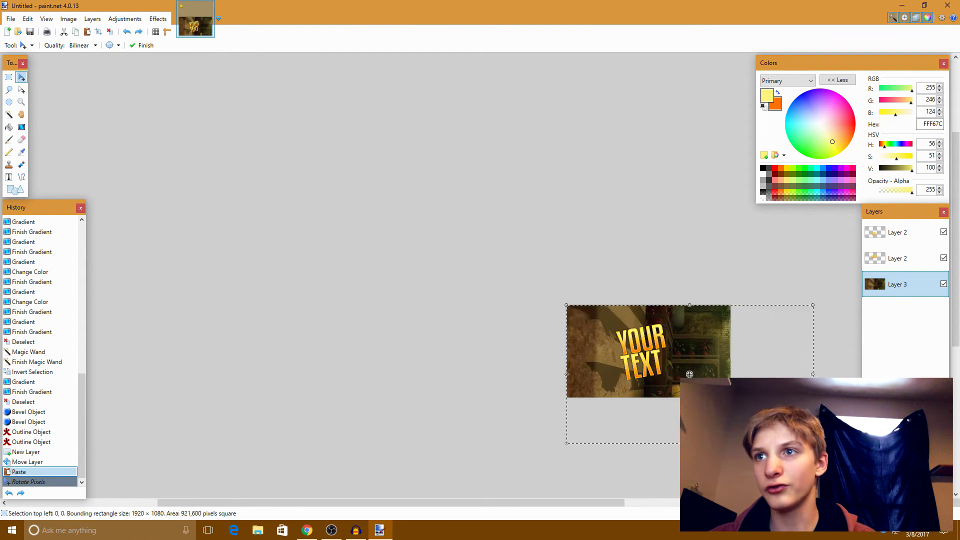
drag(813, 444, 733, 399)
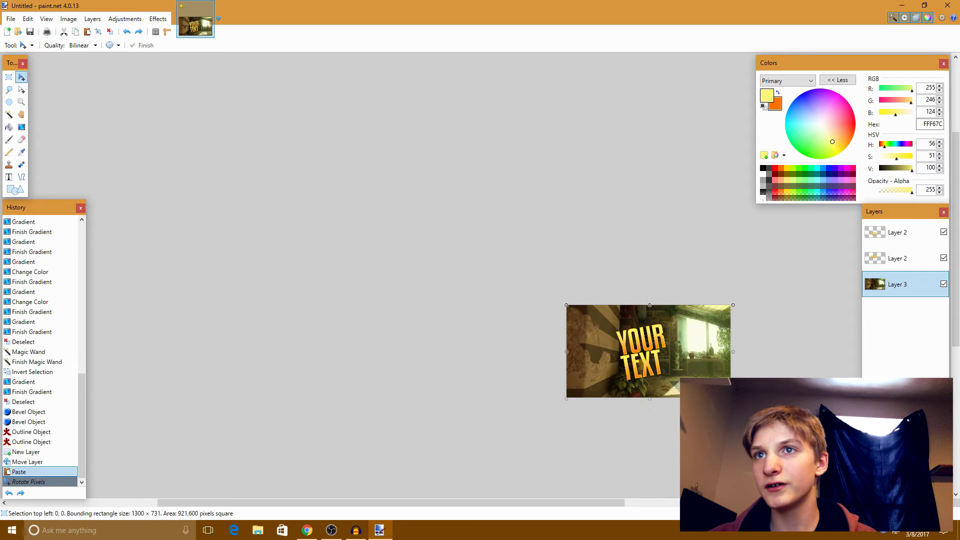
key(ctrl+d)
scroll(709, 339, up, 3)
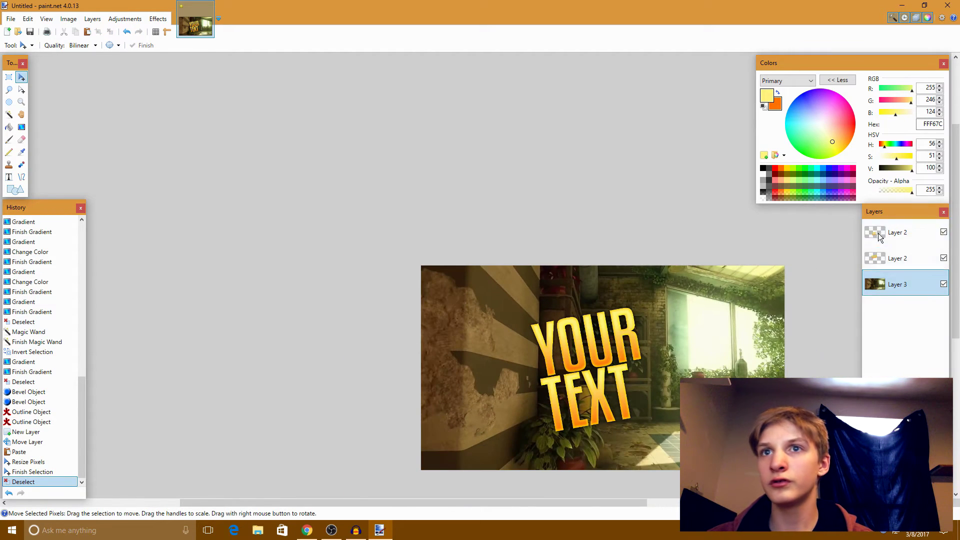
Select the whole TEXT layer, enlarge the lettering slightly and place it below and slightly to the right of YOUR
click(878, 233)
scroll(556, 373, up, 2)
key(ctrl+a)
drag(632, 307, 649, 321)
scroll(686, 327, down, 3)
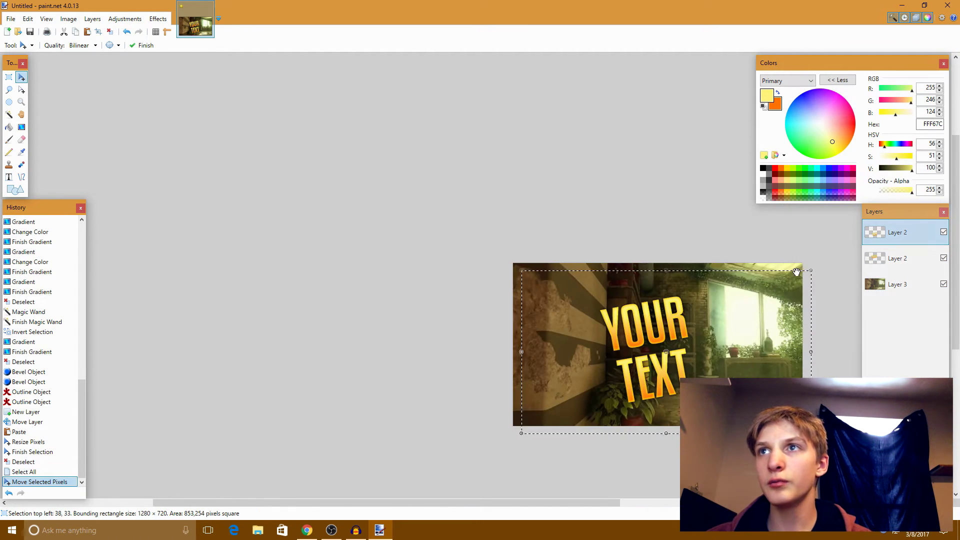
drag(797, 271, 943, 190)
drag(790, 304, 745, 328)
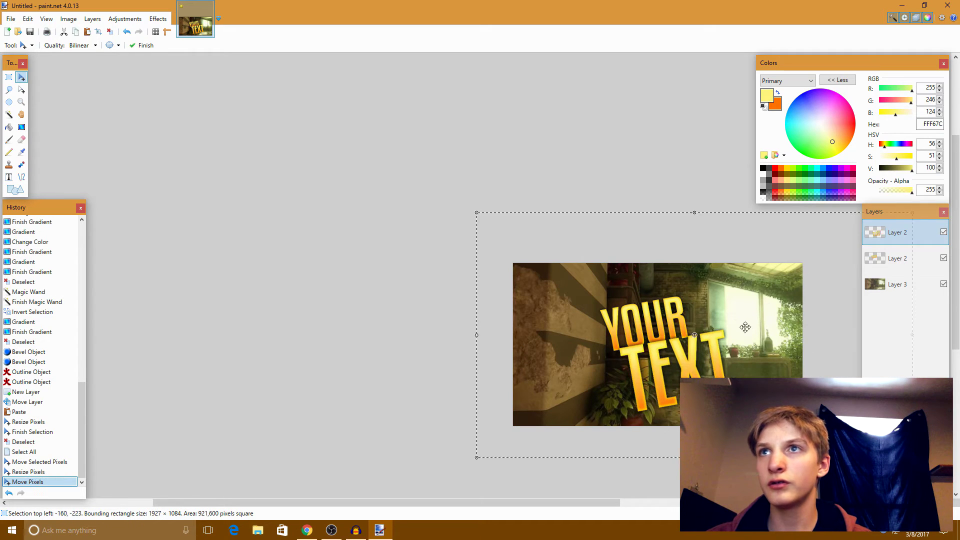
drag(476, 216, 674, 372)
Enlarge the YOUR layer's contents to 1468 × 826, position the lettering just above TEXT and deselect
click(897, 258)
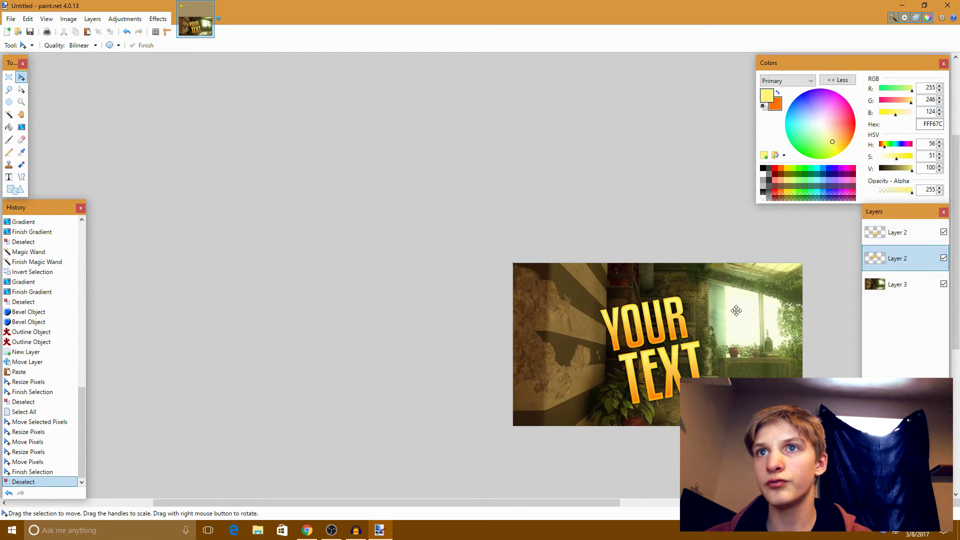
key(ctrl+d)
key(ctrl+a)
click(657, 264)
drag(657, 265, 658, 241)
drag(668, 335, 677, 331)
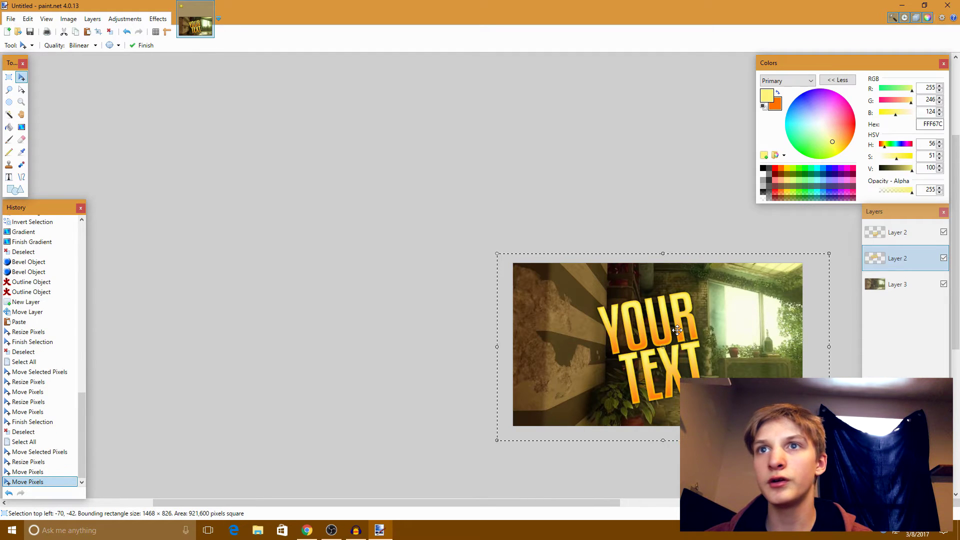
key(ctrl+d)
Move the YOUR and TEXT lettering slightly to the right on their layers, keeping them stacked, and deselect
scroll(677, 330, up, 3)
scroll(759, 348, down, 2)
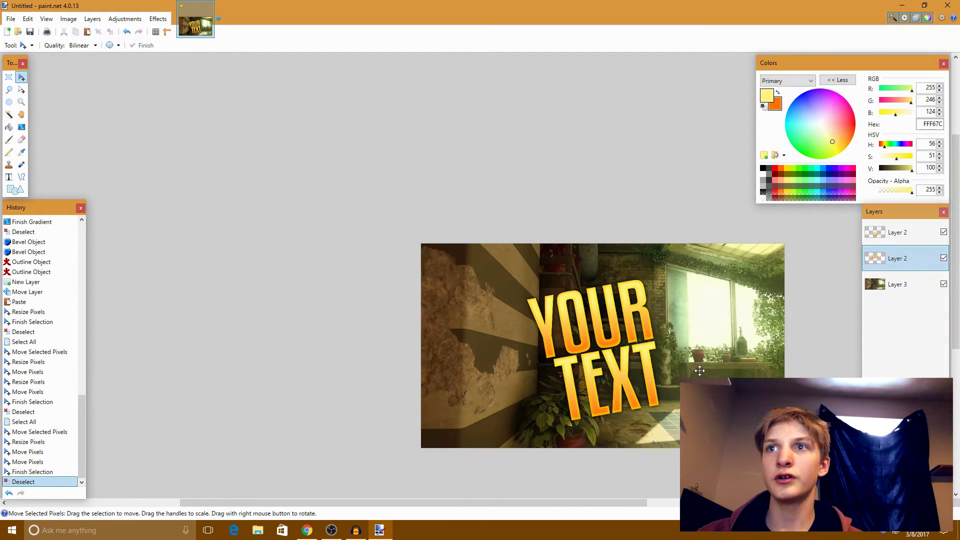
scroll(697, 369, up, 1)
scroll(570, 331, up, 1)
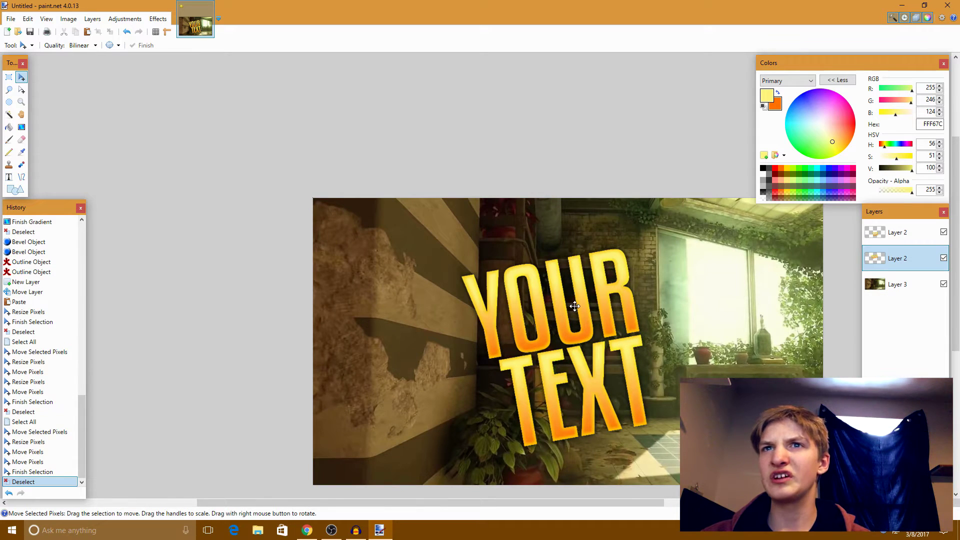
drag(575, 306, 612, 328)
click(890, 232)
drag(629, 368, 650, 367)
key(ctrl+d)
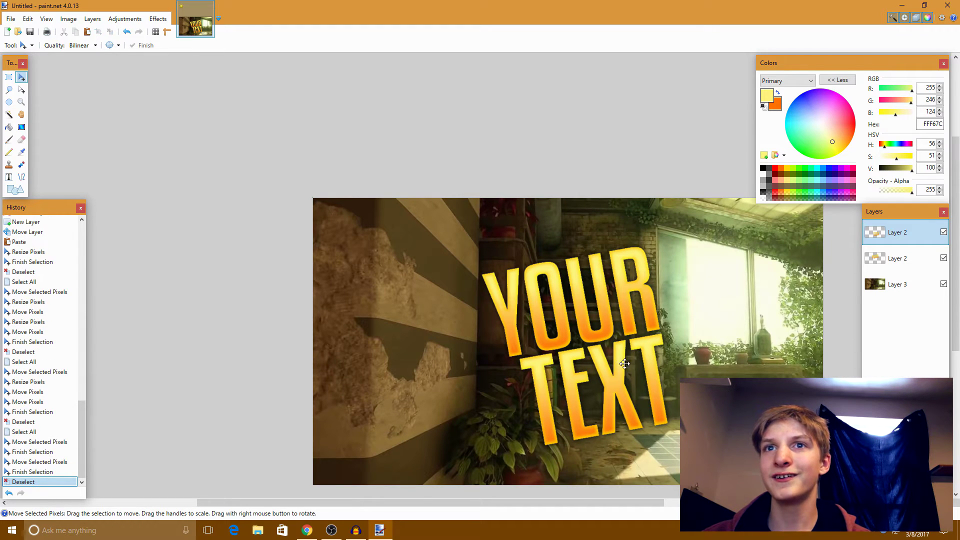
Select all of the TEXT layer, rotate the lettering slightly and deselect it
key(ctrl+a)
click(828, 340)
drag(834, 340, 827, 332)
key(ctrl+d)
Nudge the TEXT lettering slightly to the left so it sits closely beneath YOUR, and deselect it
key(ctrl+a)
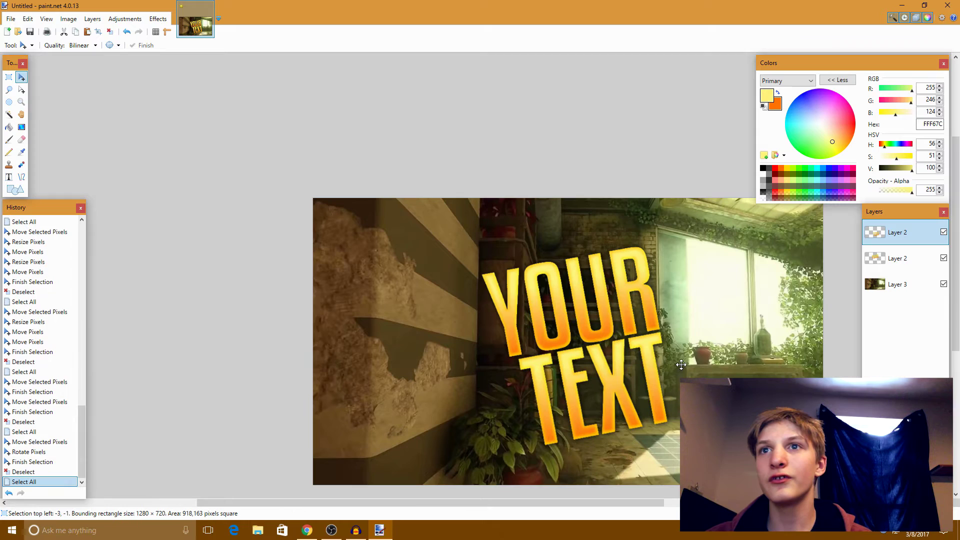
drag(681, 364, 681, 364)
key(ctrl+d)
scroll(543, 321, down, 6)
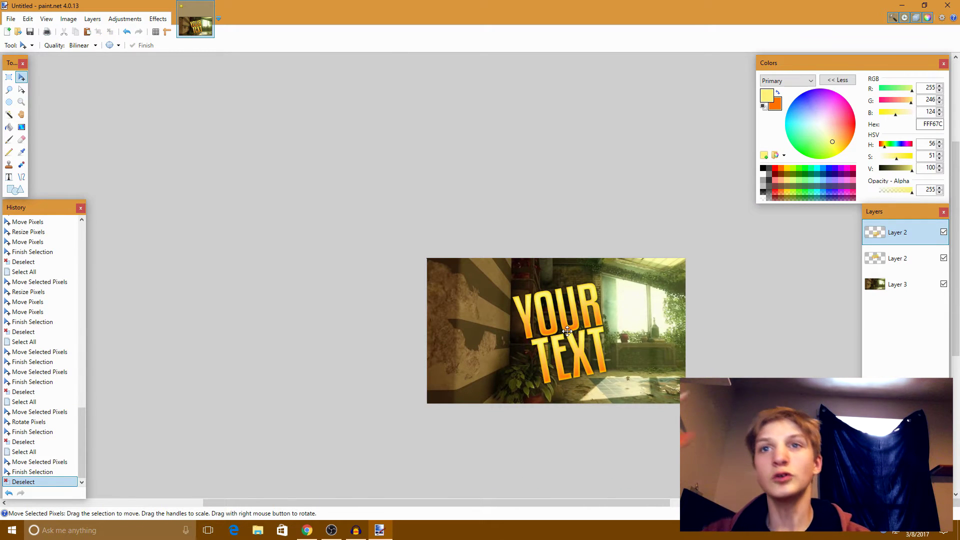
key(ctrl+a)
mouse_move(567, 331)
mouse_down()
mouse_move(554, 334)
mouse_move(563, 333)
mouse_up()
key(ctrl+d)
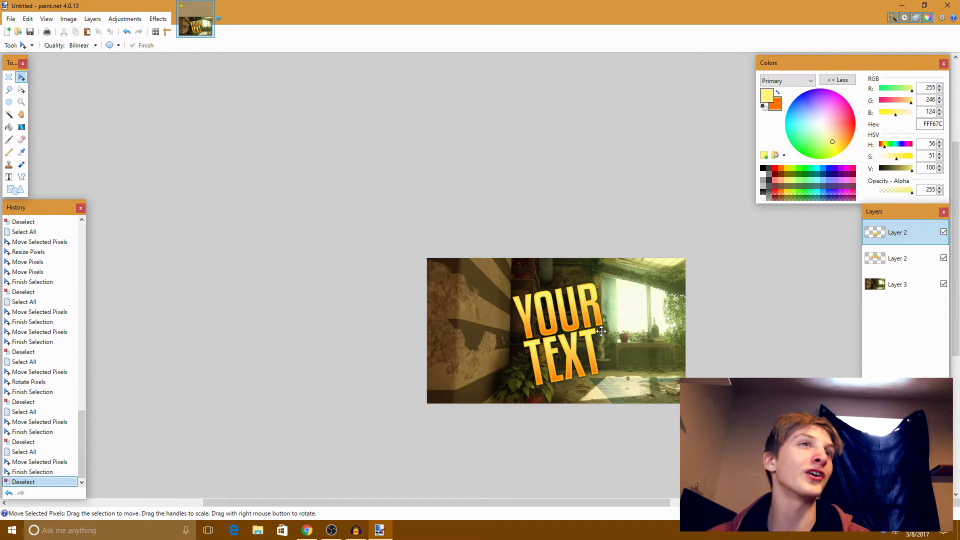
Switch to Chrome and search Google for "overlay" in a new tab
click(307, 530)
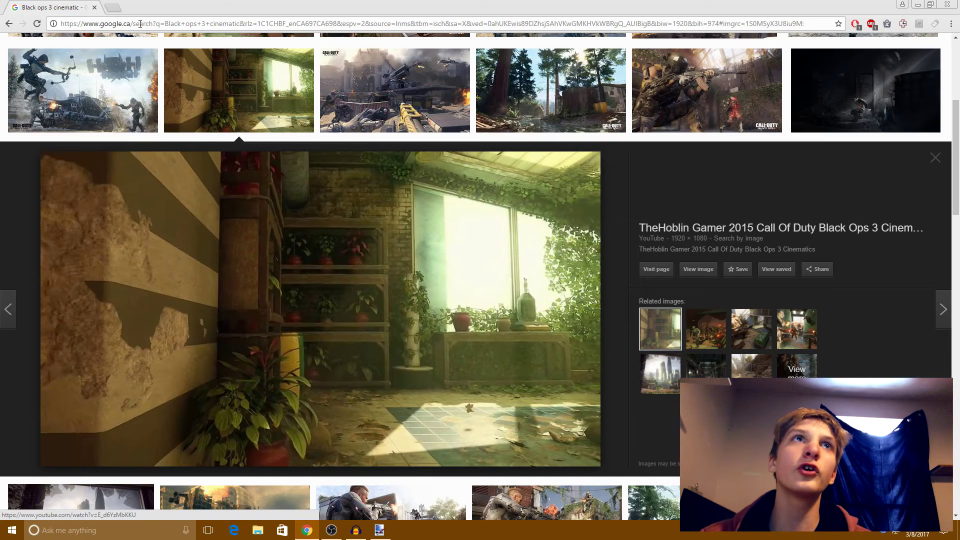
click(114, 7)
text(anac)
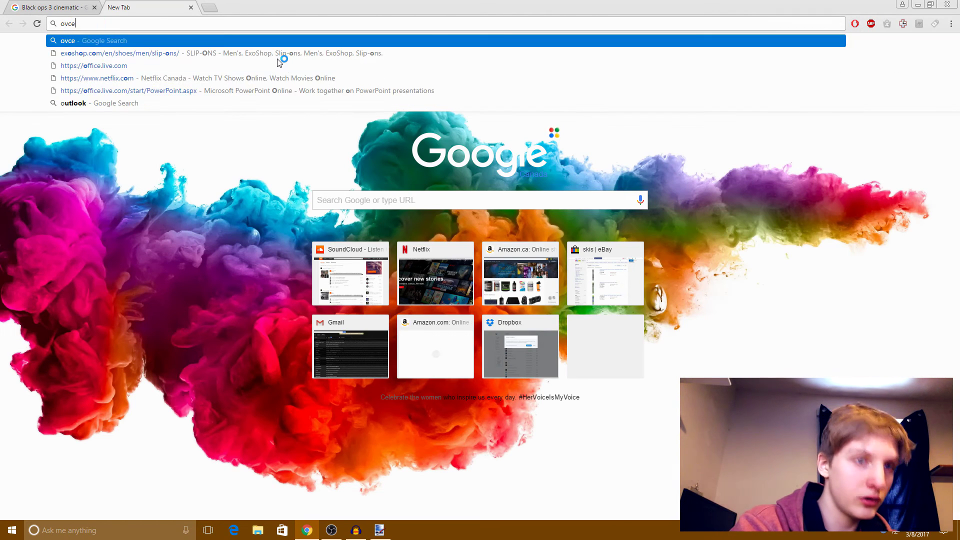
key(BackSpace)
key(BackSpace)
key(BackSpace)
key(BackSpace)
text(overlay)
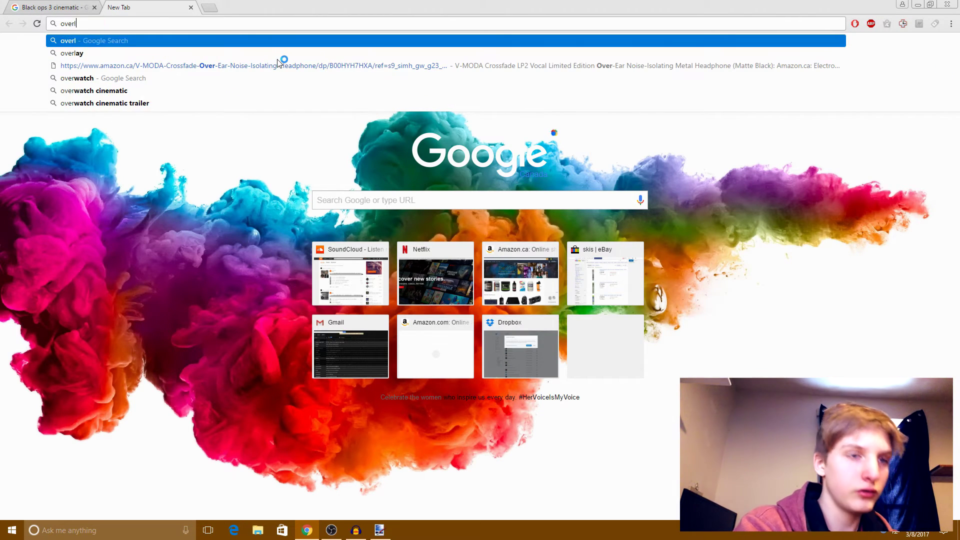
key(Return)
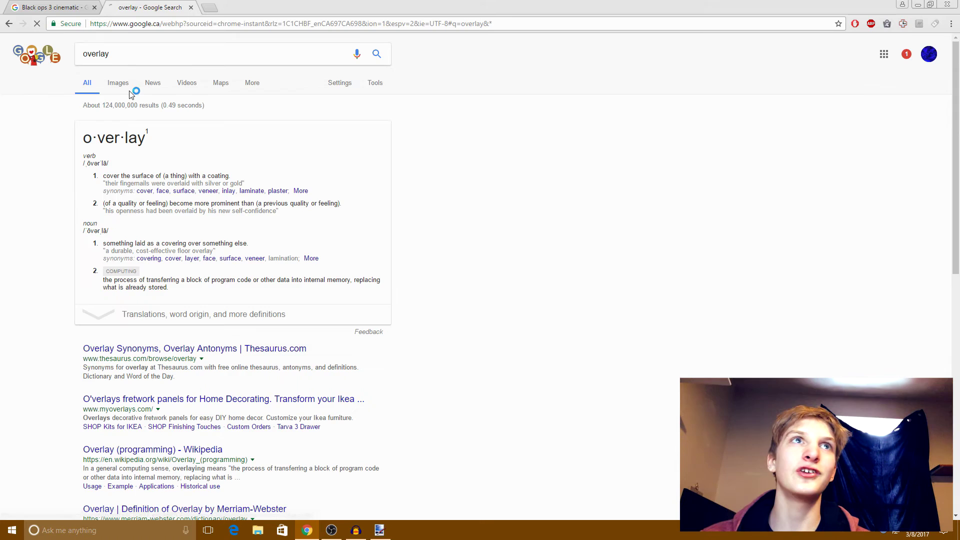
Show image results for the overlay search, preview candidates and copy the green Light Leaks overlay image
click(118, 83)
click(281, 225)
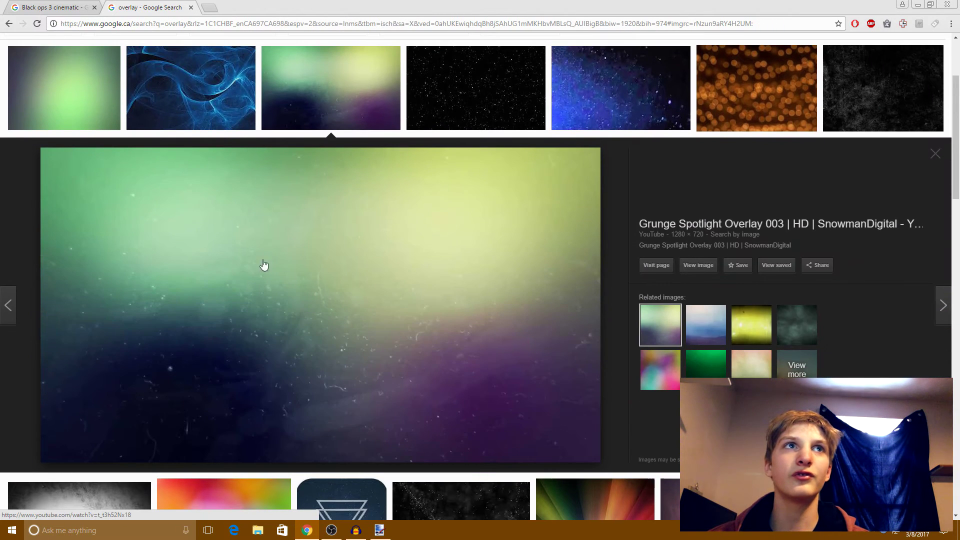
click(79, 94)
click(330, 124)
click(95, 107)
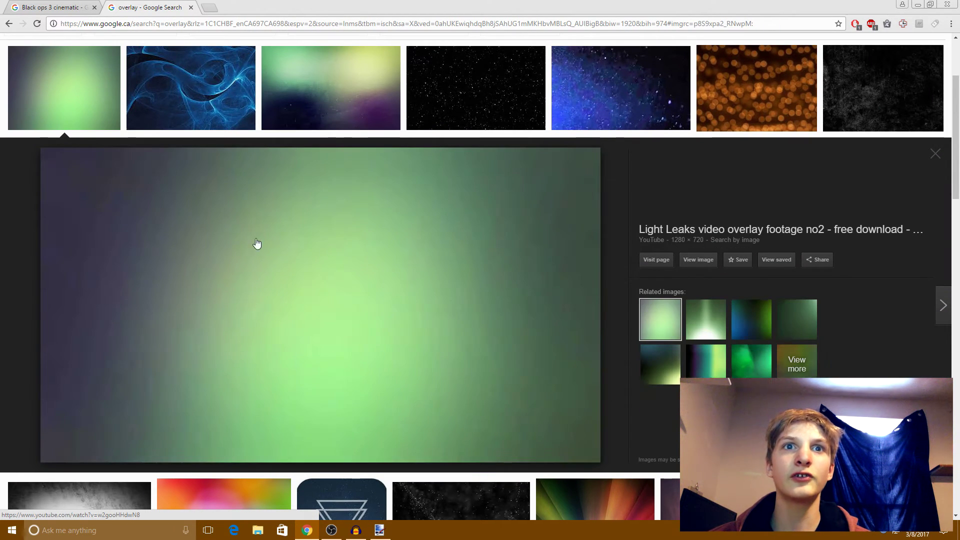
right_click(341, 309)
click(380, 410)
Switch to paint.net and paste the green Light Leaks image onto a new layer above the lettering
click(379, 531)
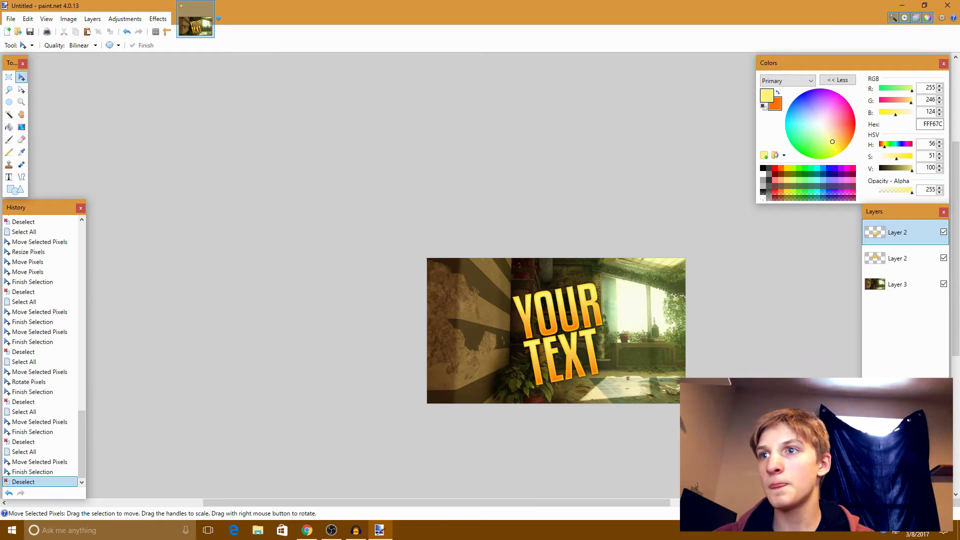
key(ctrl+shift+n)
key(ctrl+v)
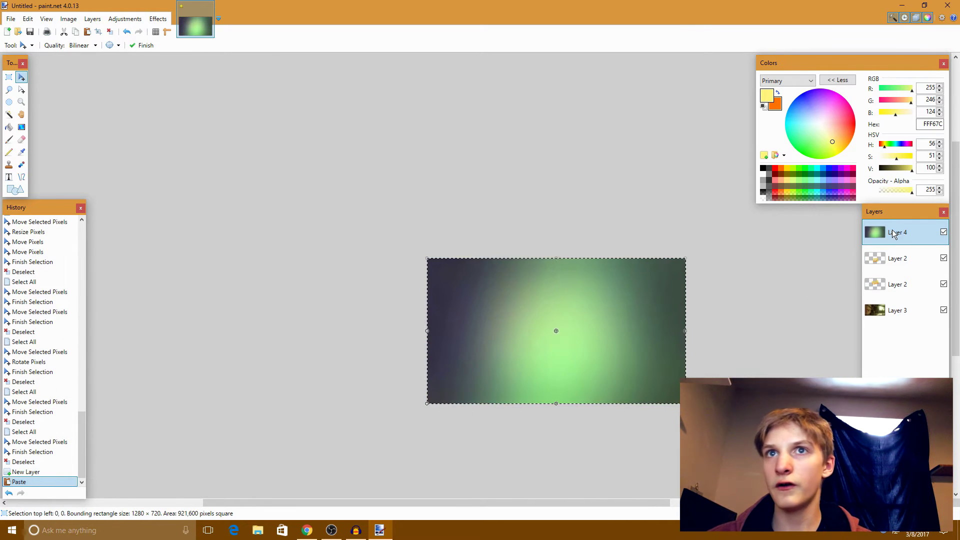
Set the green Light Leaks layer's blend mode to Overlay and deselect it
key(F4)
click(492, 270)
click(468, 350)
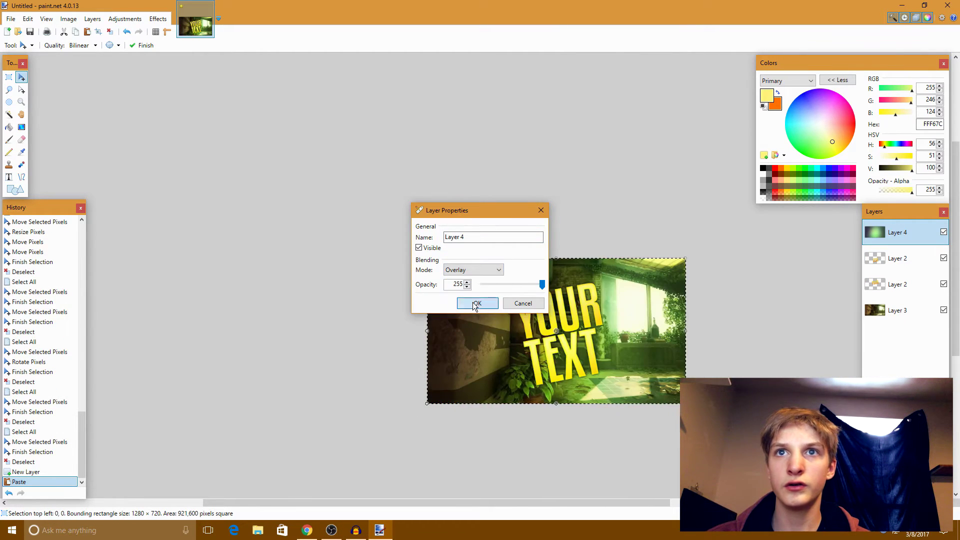
click(478, 303)
key(ctrl+d)
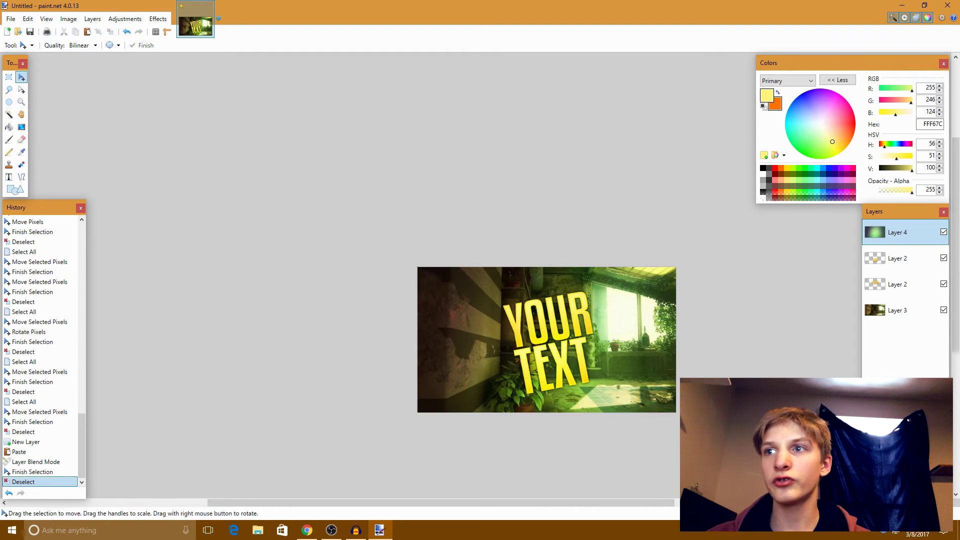
Add a new layer, switch to Chrome and copy the Grunge Spotlight Overlay 003 image
key(ctrl+shift+n)
click(307, 530)
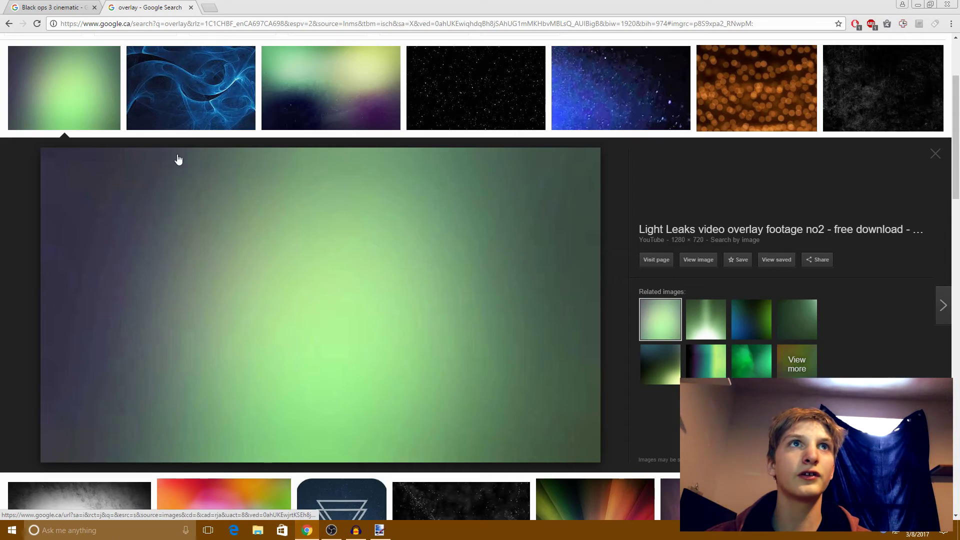
click(300, 110)
right_click(322, 285)
click(365, 387)
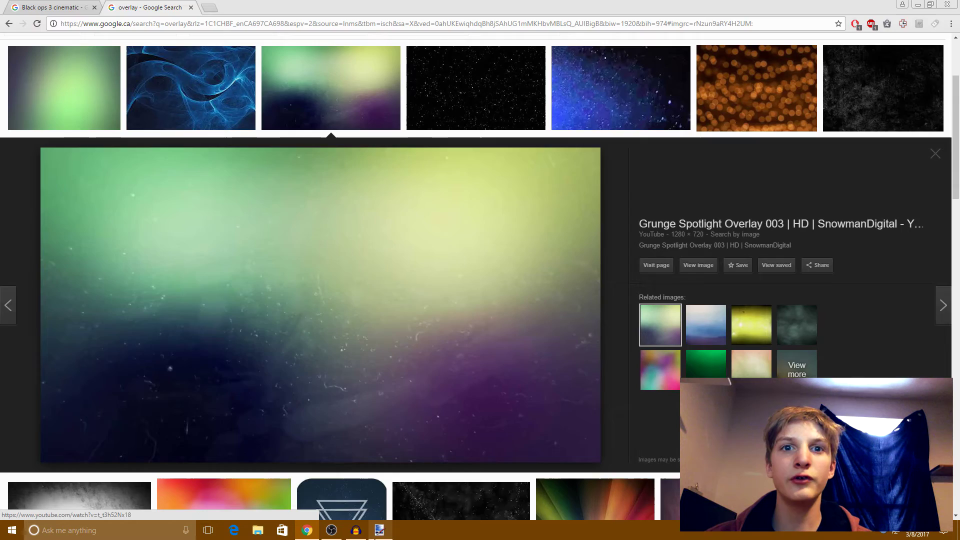
Switch to paint.net, paste the grunge spotlight image onto a new top layer and delete the spare empty layer below it
click(380, 531)
key(ctrl+shift+n)
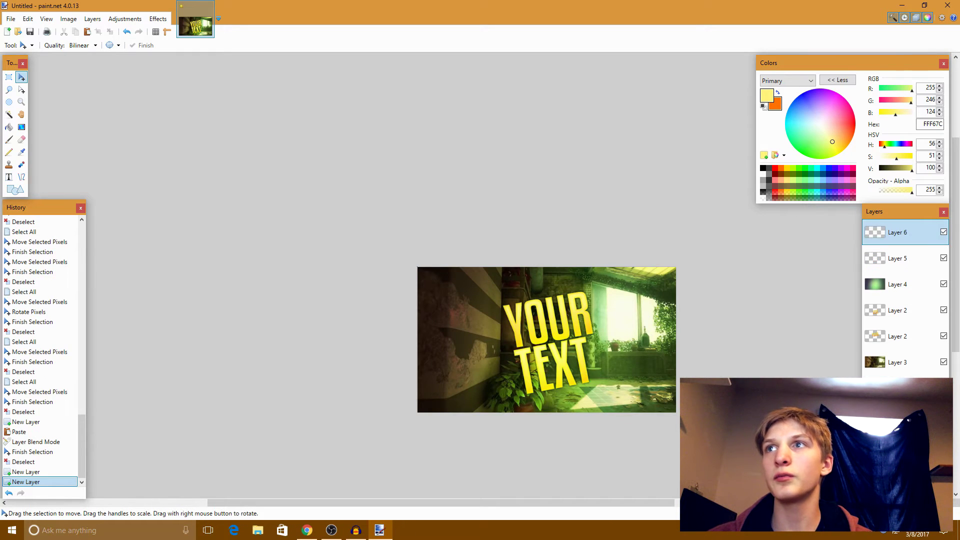
key(ctrl+v)
click(915, 259)
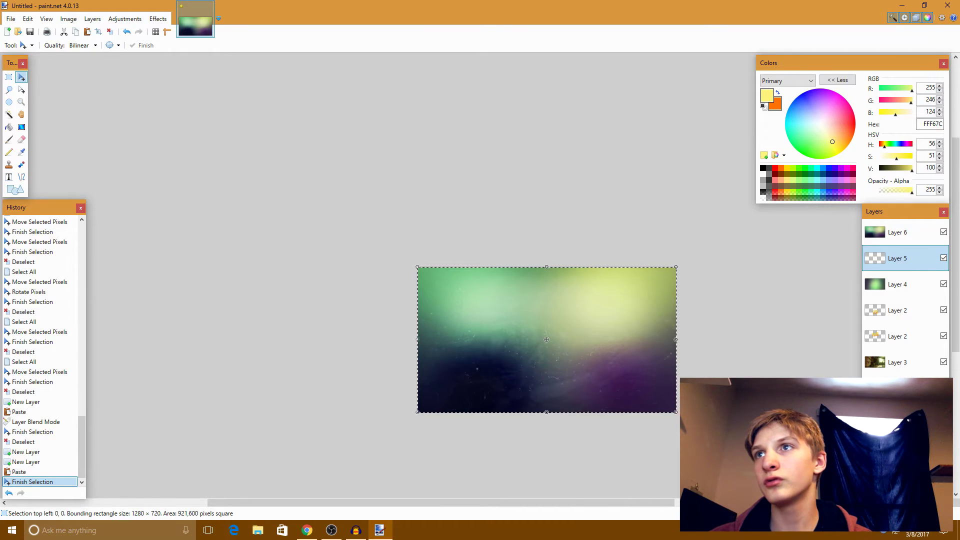
key(ctrl+shift+Delete)
Set the grunge spotlight layer's blend mode to Overlay
double_click(889, 230)
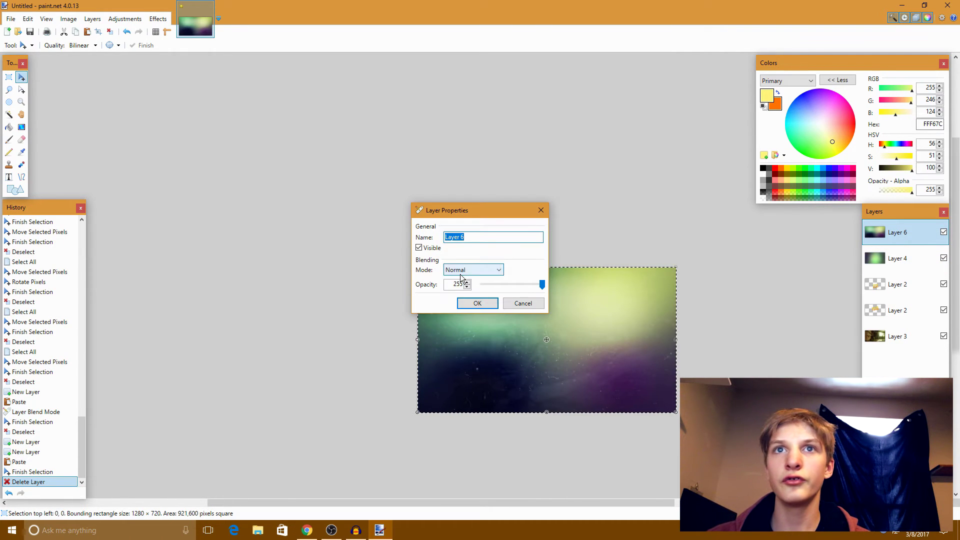
click(461, 273)
click(480, 345)
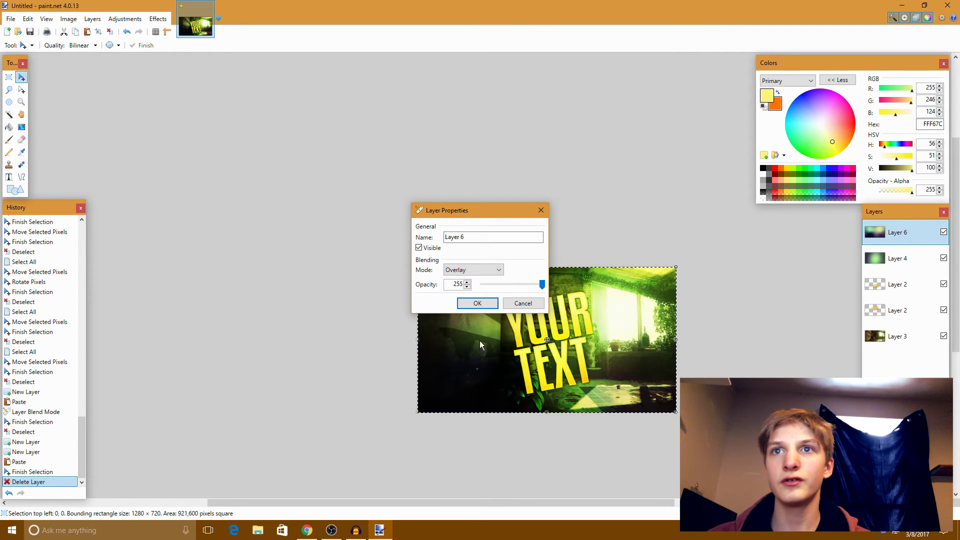
click(485, 304)
Compare the two overlays by toggling their layers' visibility, leaving only the grunge spotlight overlay shown
click(944, 259)
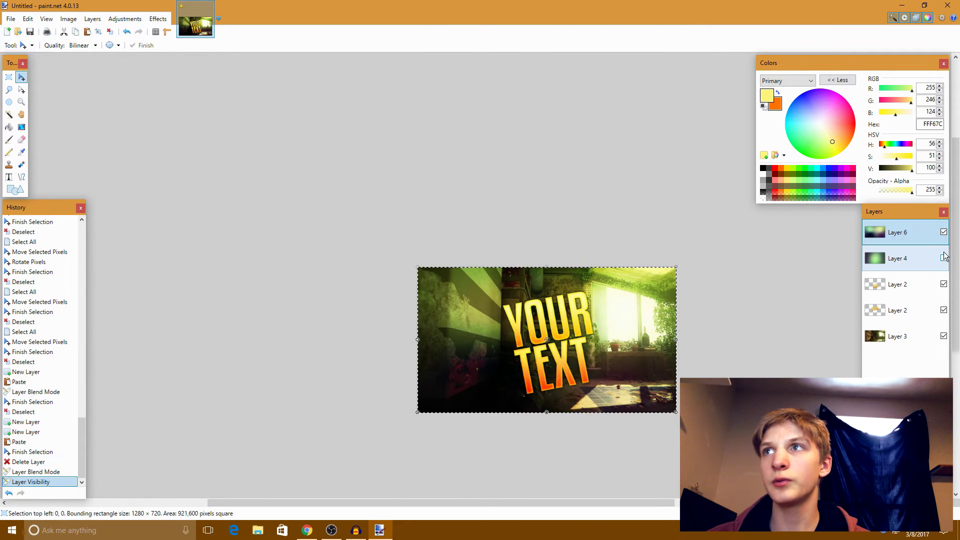
click(944, 258)
click(944, 233)
click(898, 284)
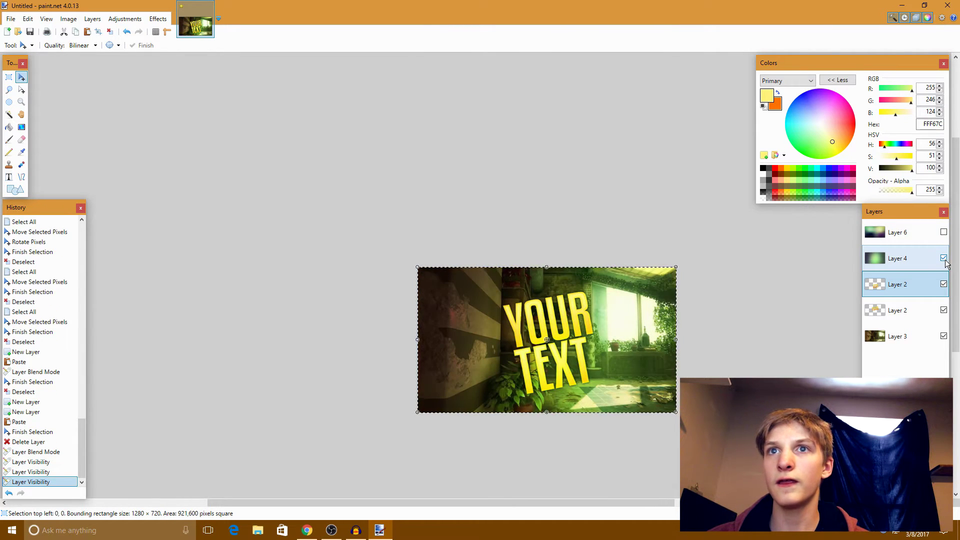
click(944, 259)
click(944, 233)
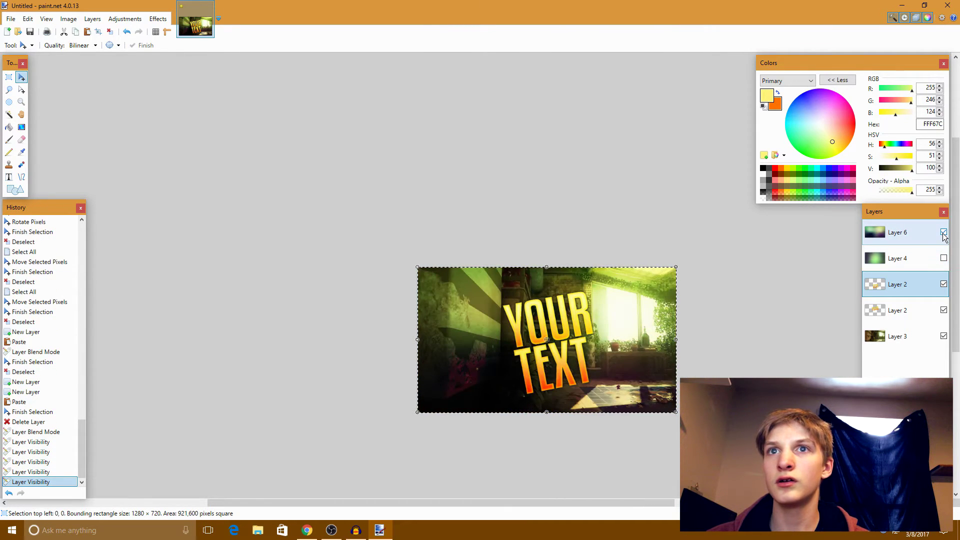
Delete the hidden green Light Leaks layer
click(895, 239)
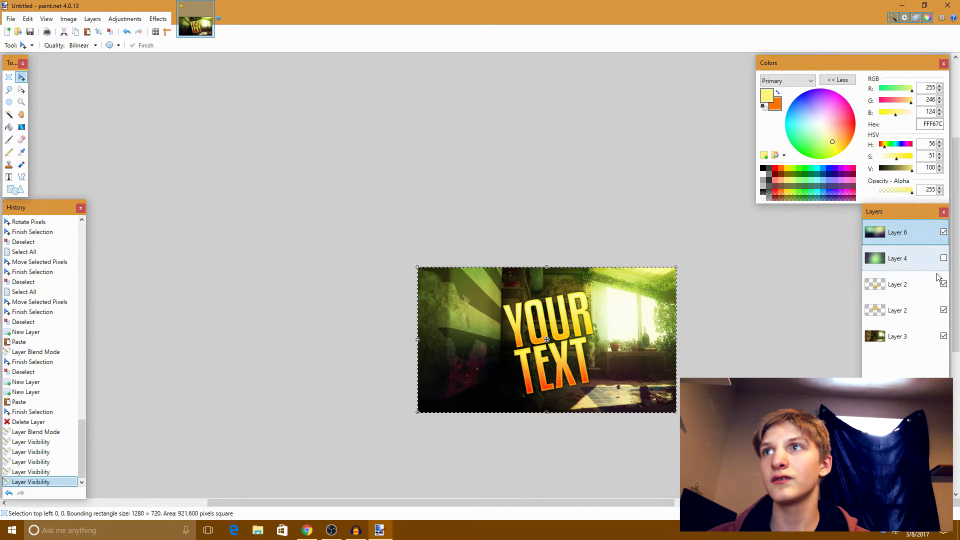
click(906, 258)
key(ctrl+shift+Delete)
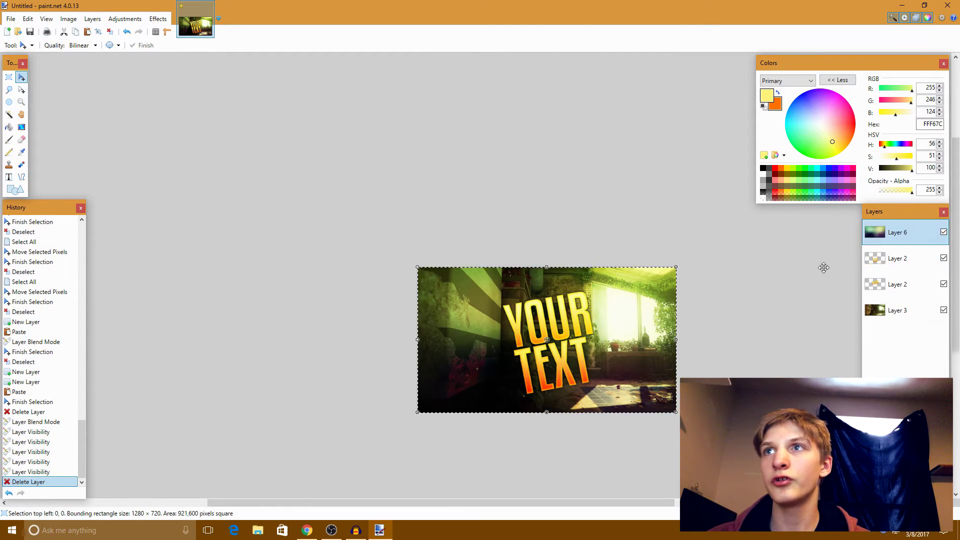
Lower the grunge spotlight layer's opacity to 152 and deselect it
double_click(878, 236)
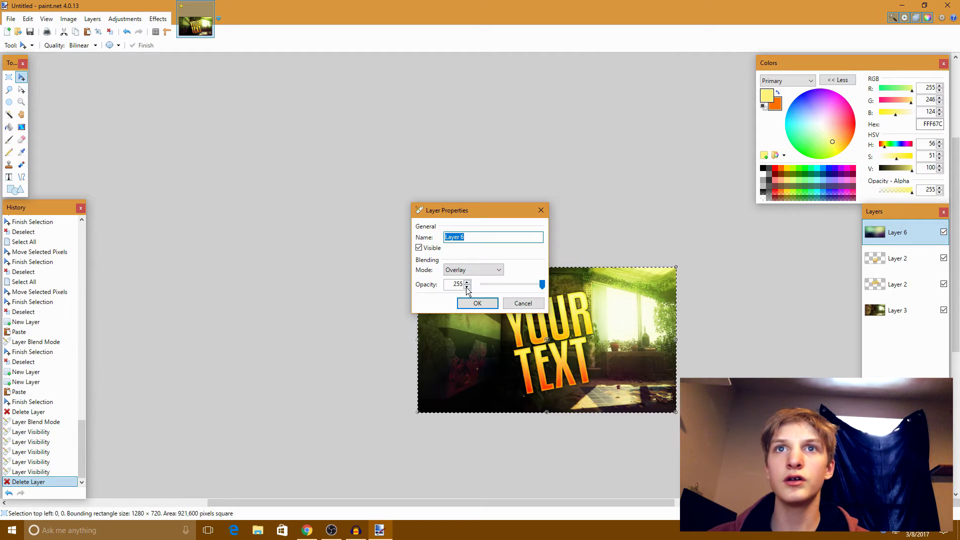
drag(547, 286, 520, 286)
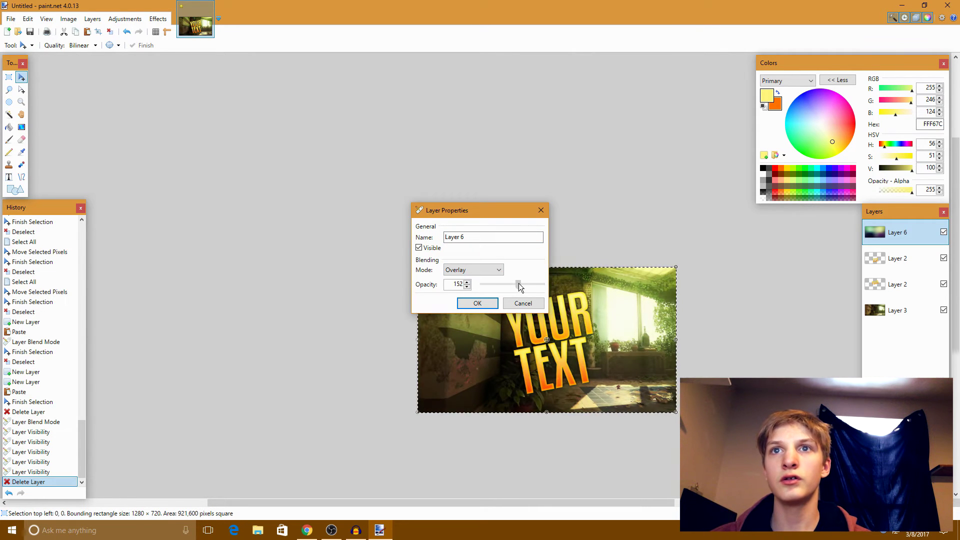
click(478, 303)
key(ctrl+d)
Add a new empty layer and place it directly beneath the grunge spotlight overlay layer
scroll(539, 340, up, 3)
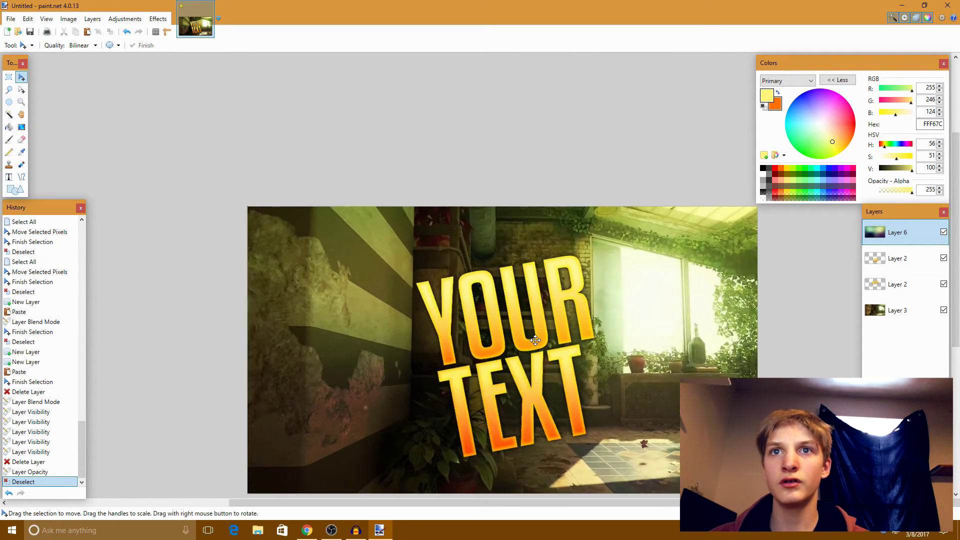
scroll(539, 341, down, 1)
scroll(539, 342, up, 1)
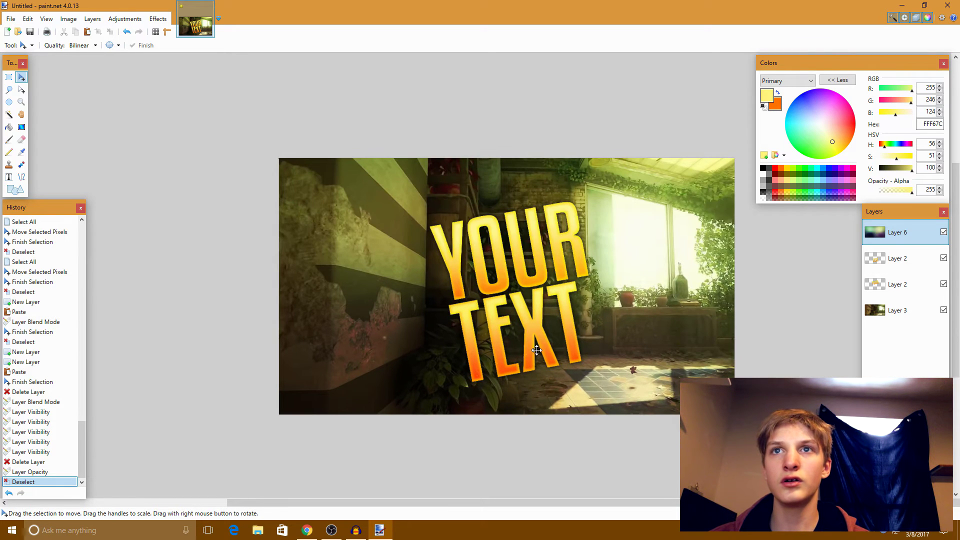
scroll(537, 344, down, 1)
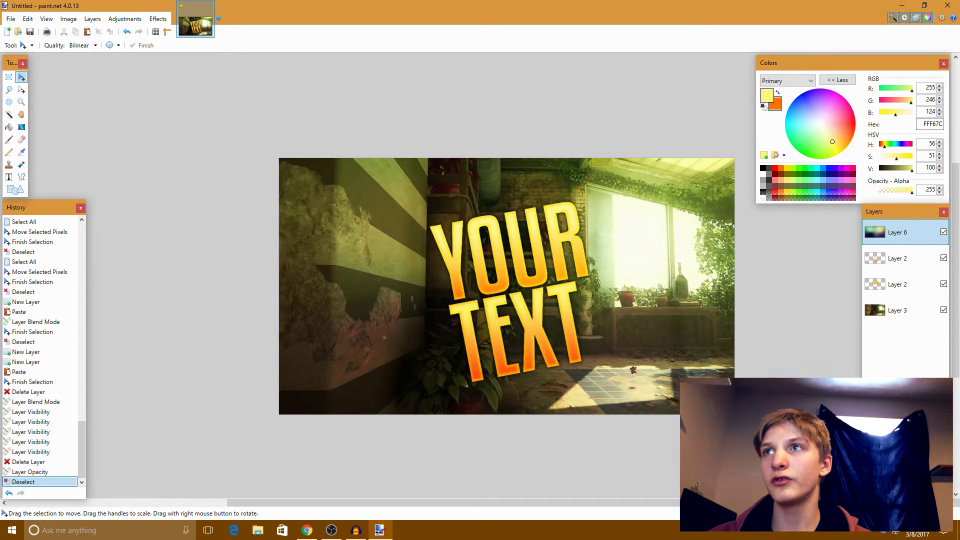
click(868, 494)
drag(889, 229, 884, 250)
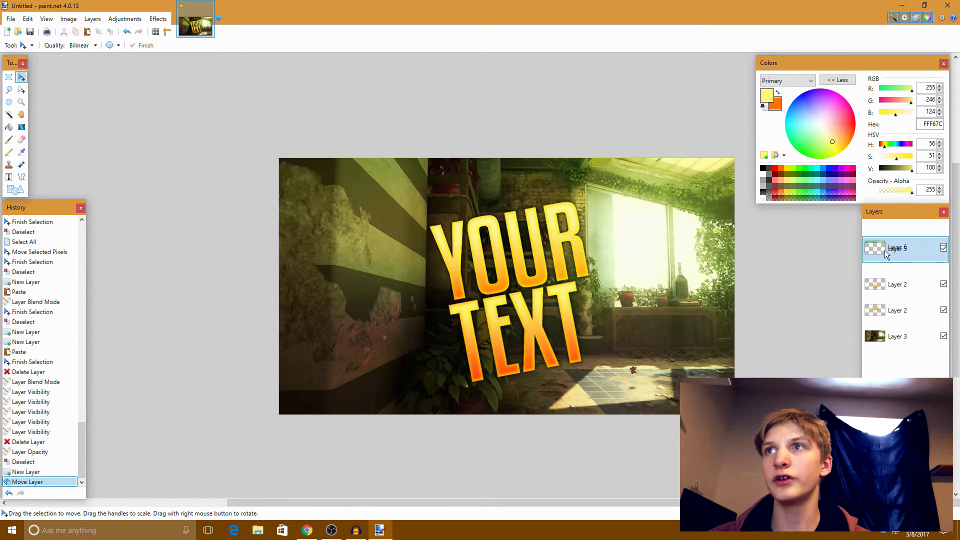
Choose the Paintbrush and set its brush width to 225
click(8, 140)
click(108, 45)
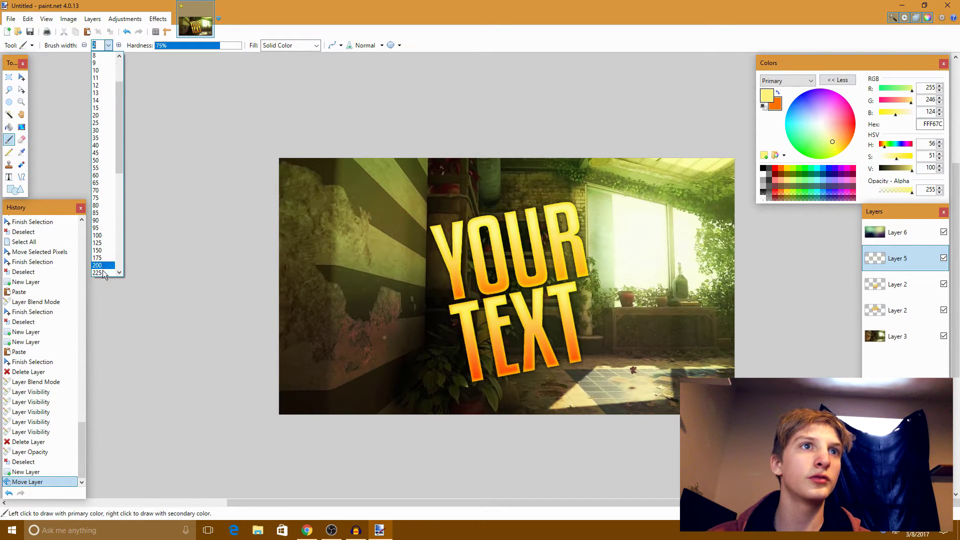
click(103, 273)
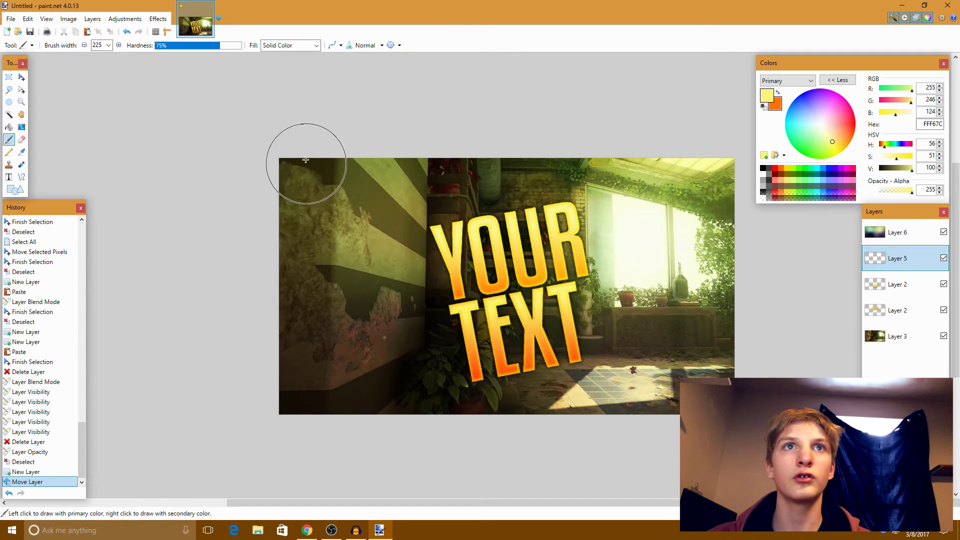
Try painting broad light yellow areas on both sides of the lettering, and undo both strokes
mouse_move(307, 161)
mouse_down()
mouse_move(290, 194)
mouse_move(390, 151)
mouse_move(323, 176)
mouse_move(287, 236)
mouse_move(244, 472)
mouse_move(281, 463)
mouse_move(308, 506)
mouse_move(366, 460)
mouse_move(354, 453)
mouse_move(321, 297)
mouse_move(350, 203)
mouse_move(431, 190)
mouse_up()
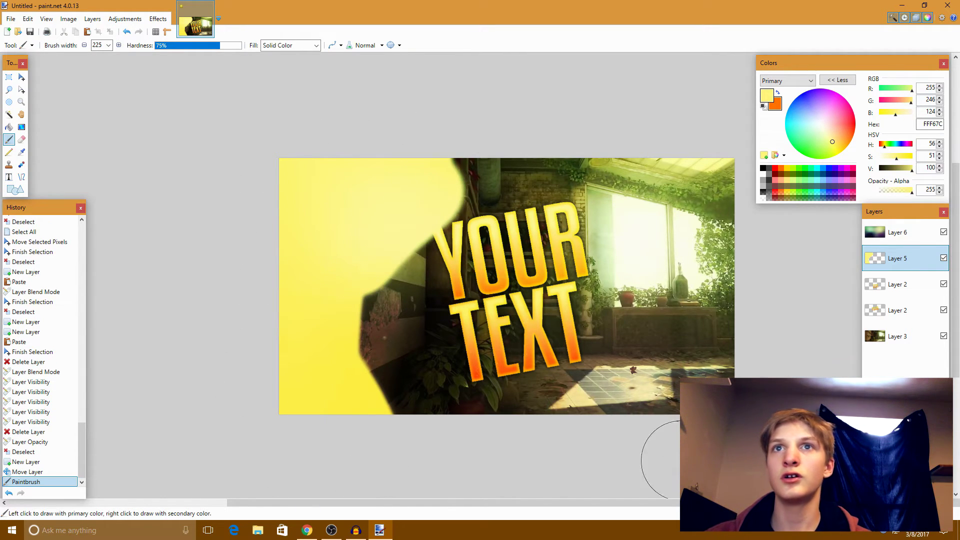
mouse_move(591, 168)
mouse_down()
mouse_move(662, 184)
mouse_move(669, 208)
mouse_move(614, 188)
mouse_move(740, 229)
mouse_move(739, 320)
mouse_move(723, 372)
mouse_move(726, 336)
mouse_move(646, 428)
mouse_move(700, 381)
mouse_move(663, 340)
mouse_move(660, 188)
mouse_up()
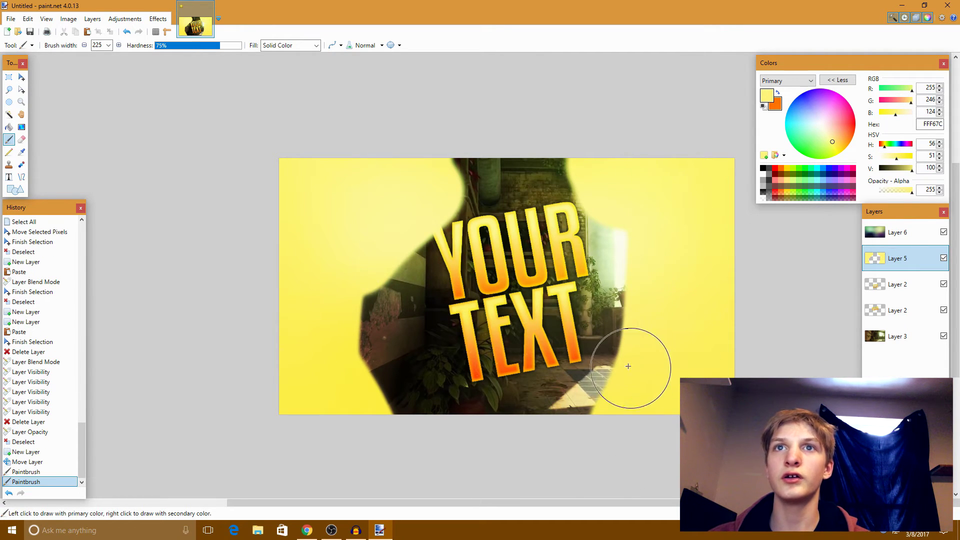
key(ctrl+z)
key(ctrl+z)
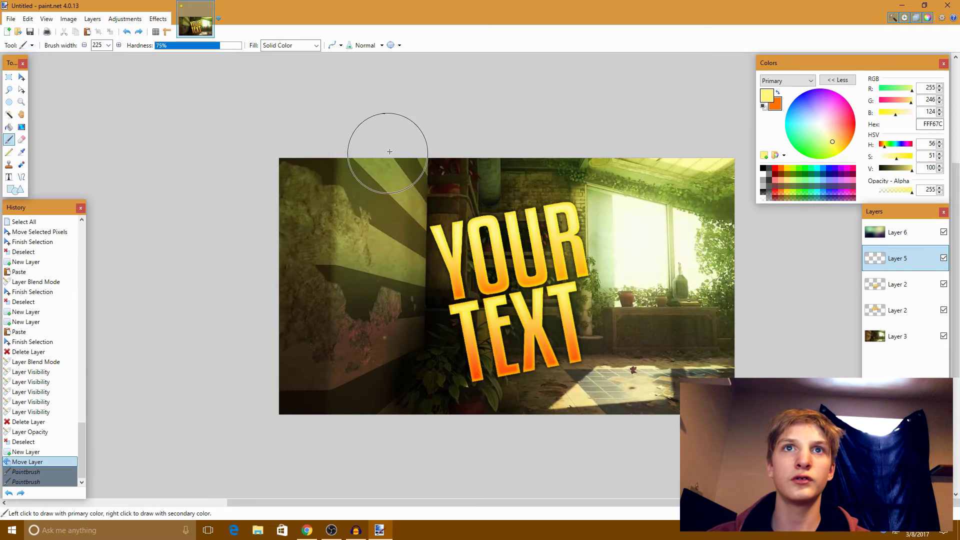
Paint a light yellow border around the canvas edges on the empty layer, leaving the lettering clear
mouse_move(385, 150)
mouse_down()
mouse_move(297, 235)
mouse_move(268, 387)
mouse_move(293, 465)
mouse_up()
drag(273, 190, 313, 115)
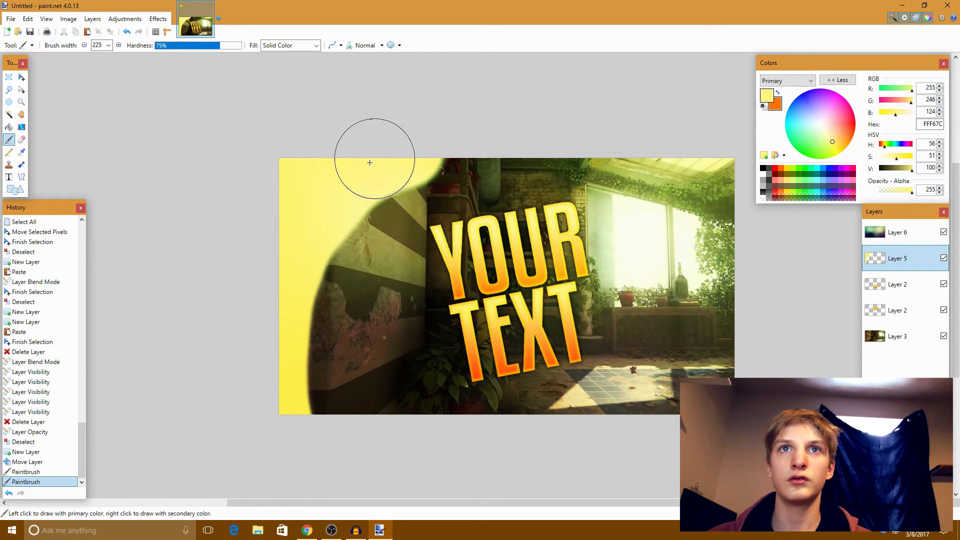
mouse_move(370, 162)
mouse_down()
mouse_move(318, 253)
mouse_move(327, 462)
mouse_up()
drag(347, 183, 476, 120)
mouse_move(550, 103)
mouse_down()
mouse_move(405, 161)
mouse_move(305, 454)
mouse_move(330, 243)
mouse_move(358, 184)
mouse_move(595, 133)
mouse_move(616, 178)
mouse_move(621, 147)
mouse_move(691, 229)
mouse_move(633, 465)
mouse_move(496, 518)
mouse_move(583, 446)
mouse_move(760, 241)
mouse_up()
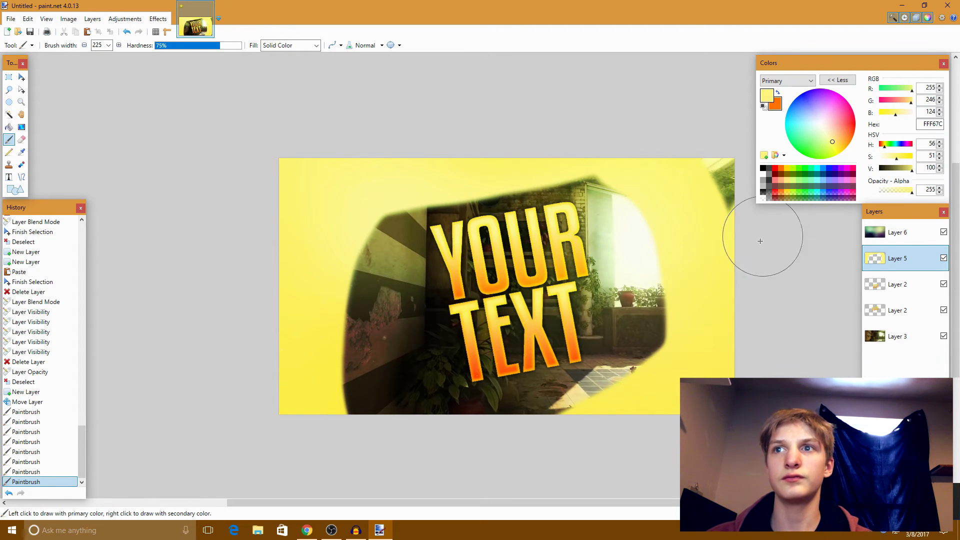
drag(728, 345, 729, 197)
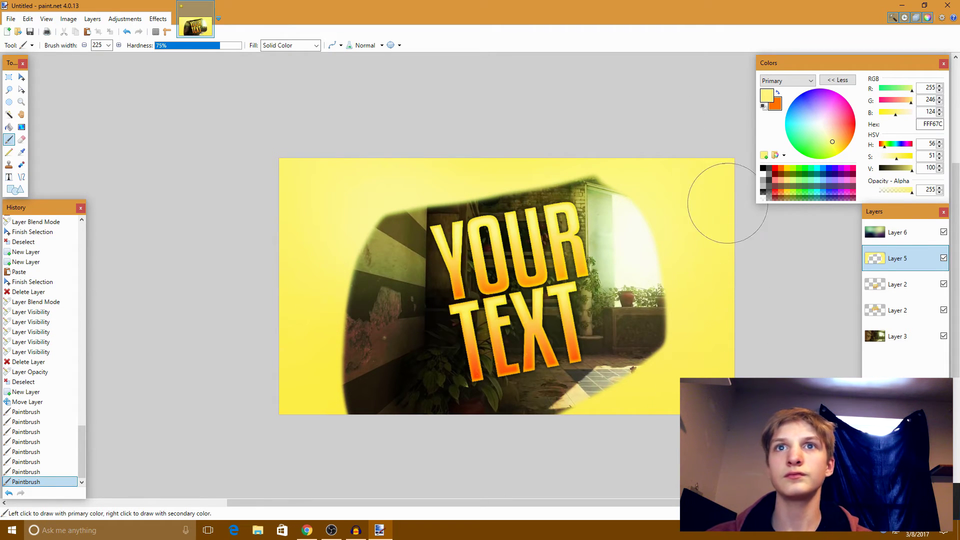
click(153, 19)
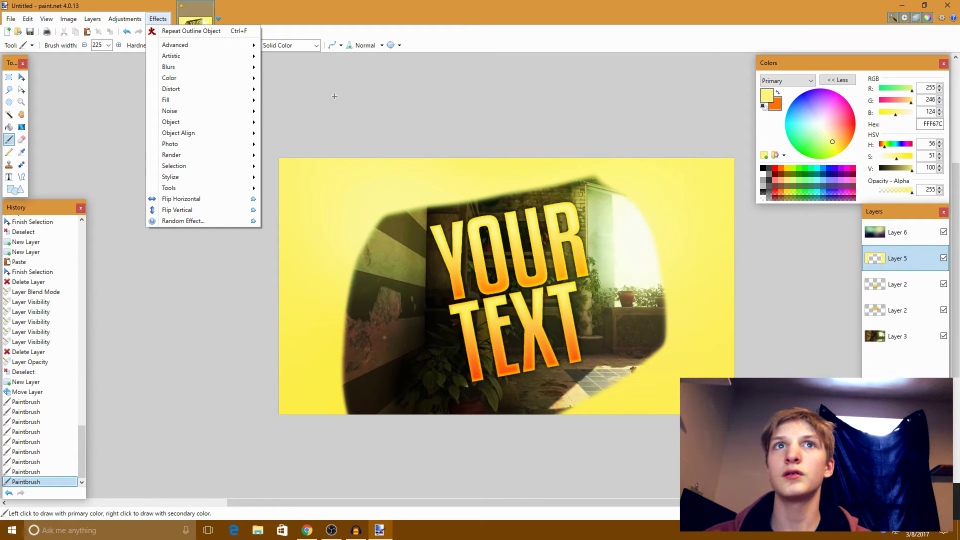
click(304, 1)
Undo all the light yellow border strokes
key(ctrl+z)
key(ctrl+z)
key(ctrl+z)
key(ctrl+z)
key(ctrl+z)
key(ctrl+z)
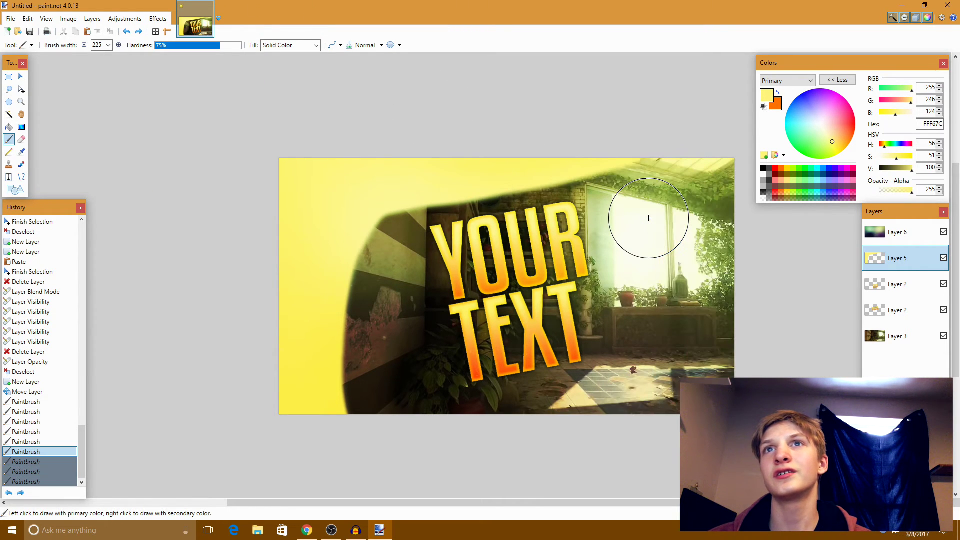
key(ctrl+z)
key(ctrl+z)
key(ctrl+z)
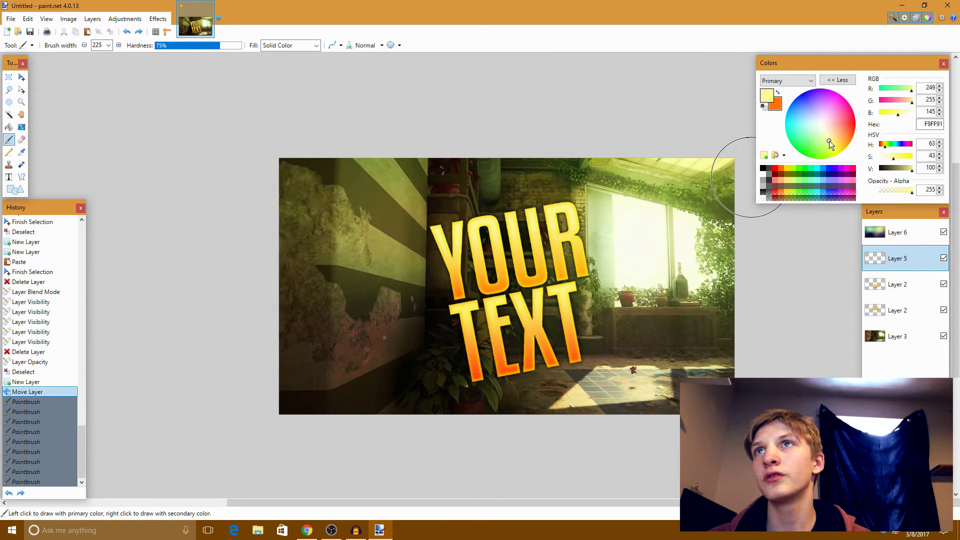
Paint a thick bright yellow (F8FF47) border around the canvas edges on the empty layer, leaving the lettering clear
mouse_move(320, 185)
mouse_down()
mouse_move(310, 197)
mouse_move(317, 140)
mouse_move(283, 363)
mouse_move(288, 352)
mouse_up()
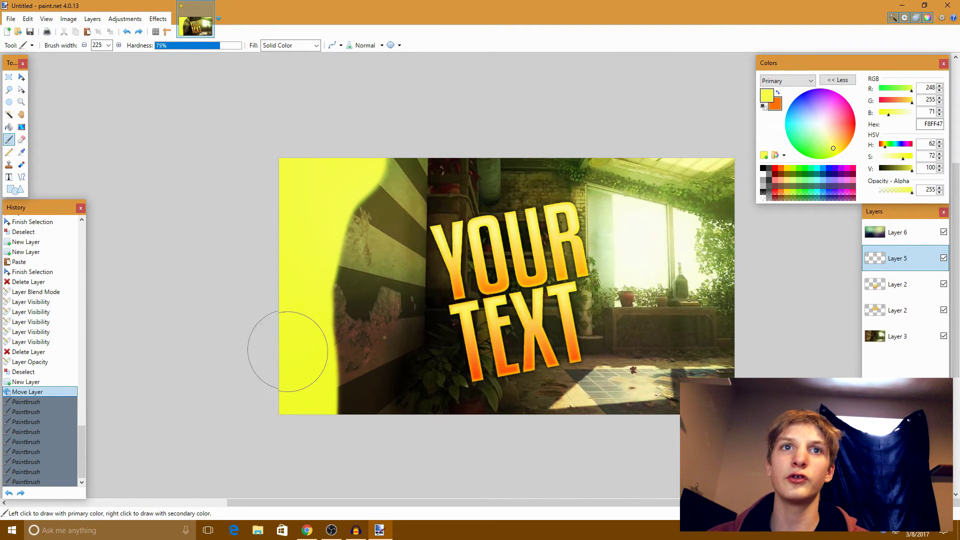
mouse_move(305, 438)
mouse_down()
mouse_move(275, 377)
mouse_move(368, 425)
mouse_move(343, 448)
mouse_move(292, 265)
mouse_move(319, 235)
mouse_move(372, 130)
mouse_move(377, 138)
mouse_move(299, 250)
mouse_move(339, 173)
mouse_up()
drag(308, 369, 328, 422)
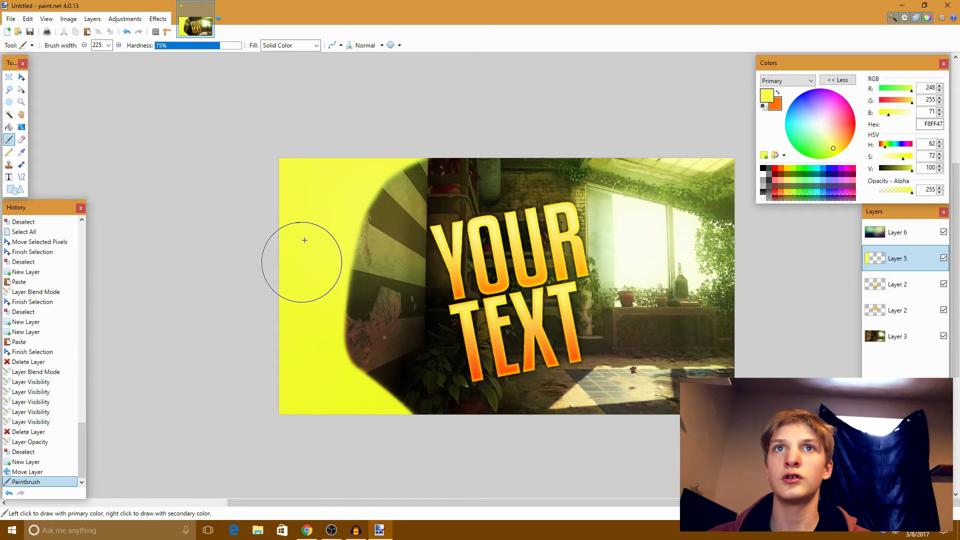
mouse_move(328, 379)
mouse_down()
mouse_move(322, 281)
mouse_move(357, 207)
mouse_move(428, 174)
mouse_move(487, 163)
mouse_move(724, 153)
mouse_move(730, 125)
mouse_up()
drag(625, 425, 642, 424)
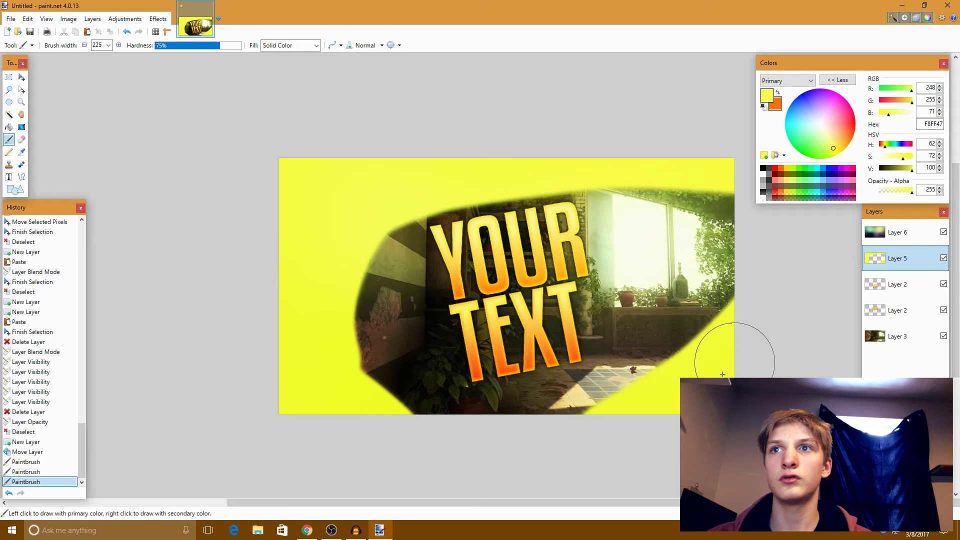
click(723, 374)
Apply a Gaussian Blur with a radius of 200 to the bright yellow border
click(158, 19)
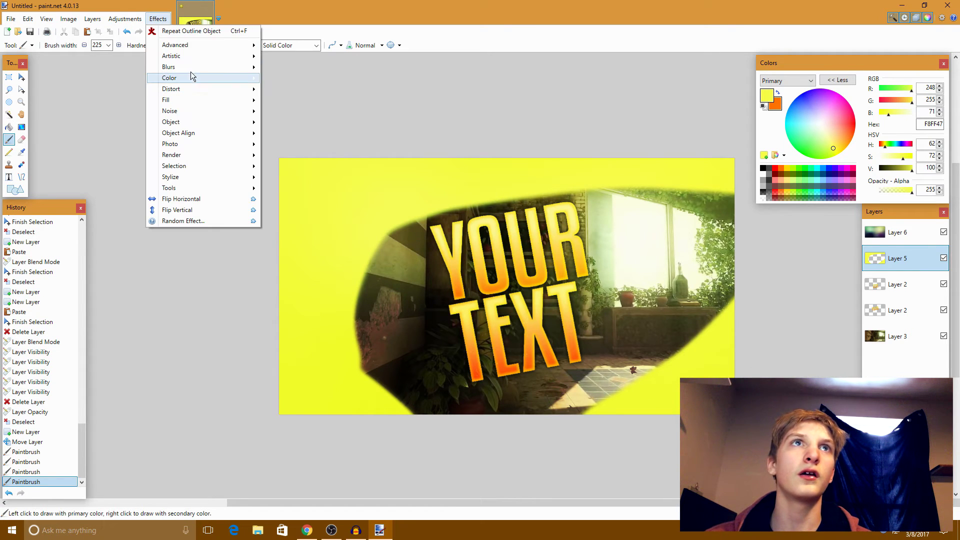
mouse_move(252, 67)
click(300, 88)
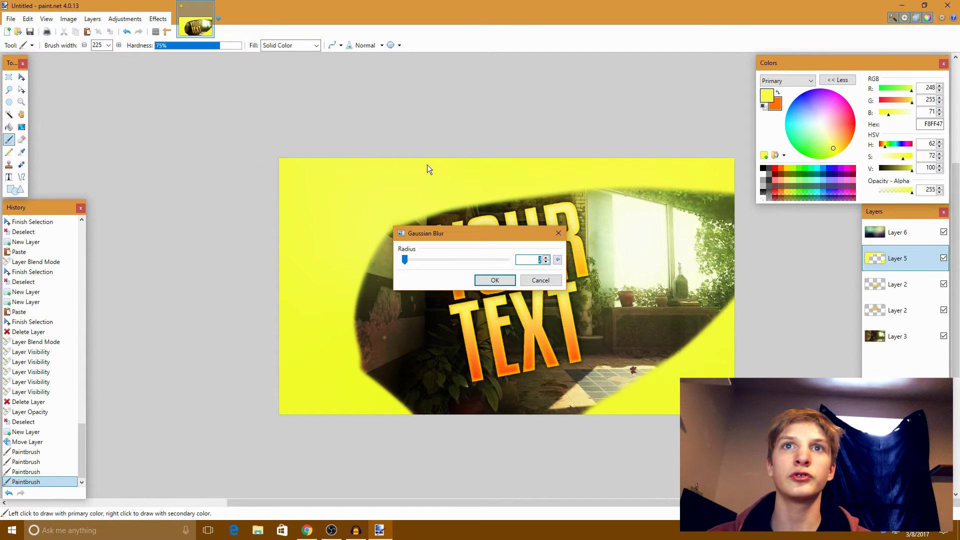
drag(403, 260, 643, 283)
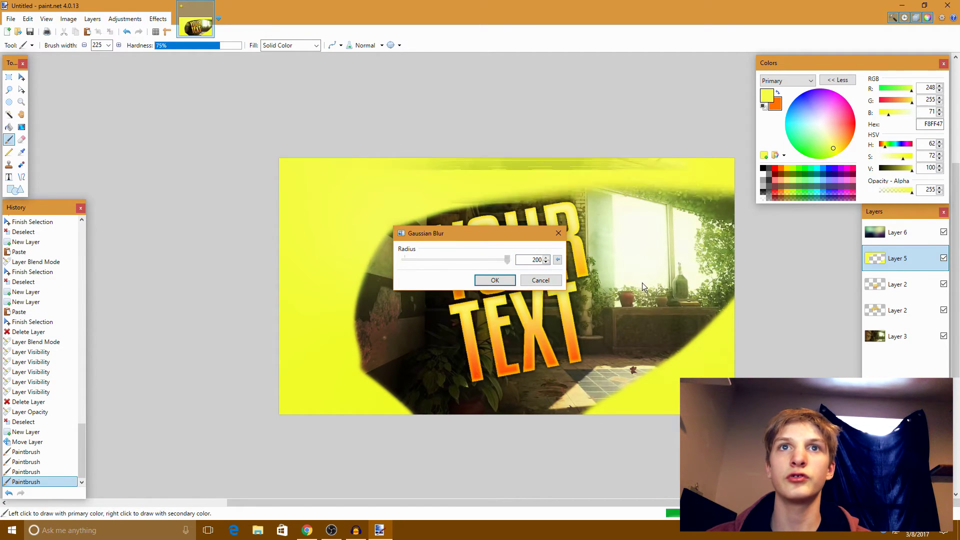
click(494, 280)
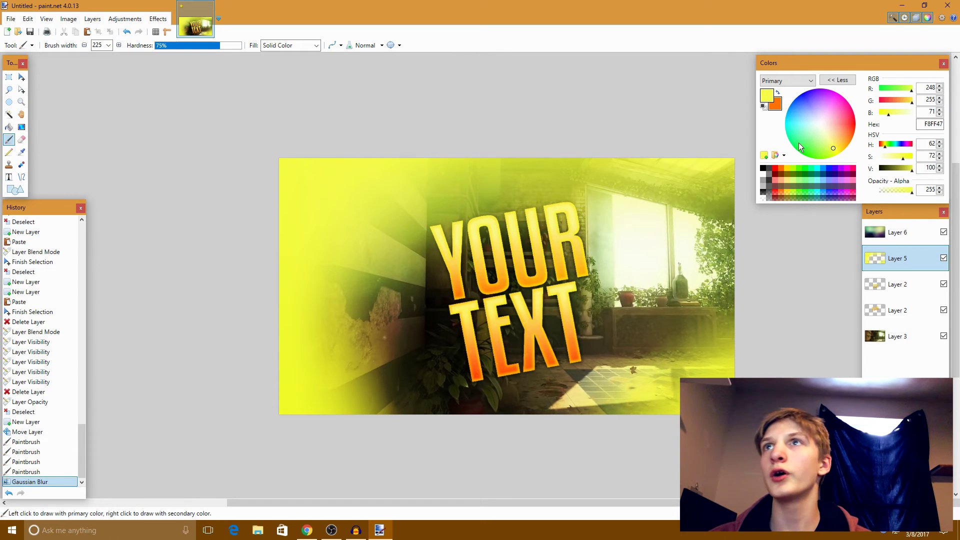
Set the primary color to golden yellow FFC907 and add a new layer above the blurred border
click(844, 148)
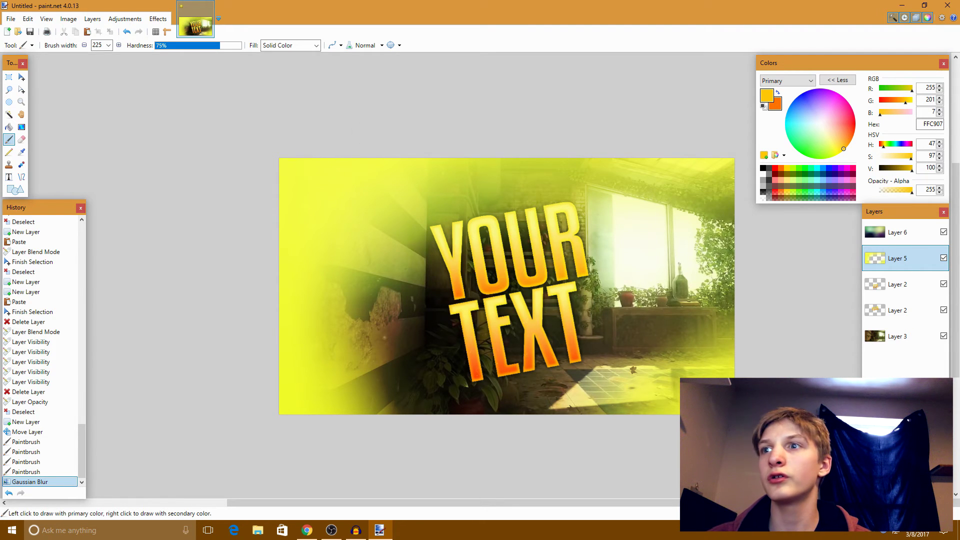
key(ctrl+shift+n)
Try painting golden yellow strokes down the left edge of the canvas, and undo them all
mouse_move(392, 166)
mouse_down()
mouse_move(347, 146)
mouse_move(297, 211)
mouse_move(288, 293)
mouse_move(301, 380)
mouse_move(312, 423)
mouse_up()
mouse_move(273, 300)
mouse_down()
mouse_move(250, 108)
mouse_move(245, 220)
mouse_up()
key(ctrl+z)
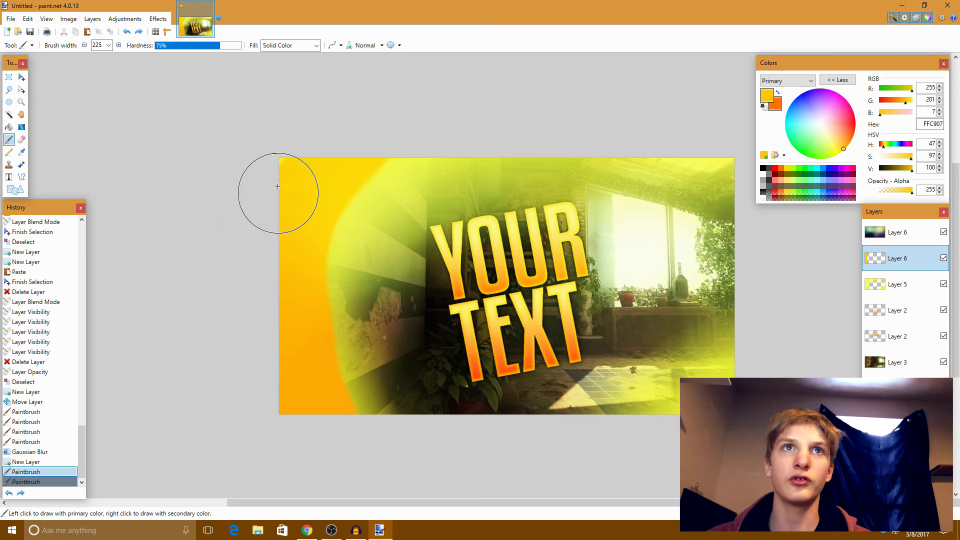
key(ctrl+z)
mouse_move(275, 162)
mouse_down()
mouse_move(288, 145)
mouse_move(267, 210)
mouse_move(273, 313)
mouse_move(306, 385)
mouse_up()
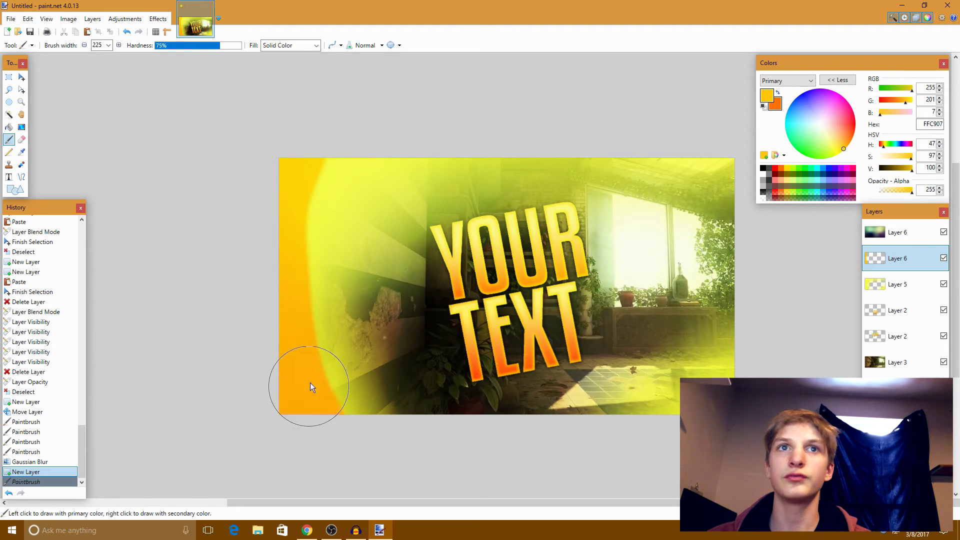
key(ctrl+z)
Set the primary color to FFD400 and paint a thinner border around the canvas edges on the new layer
drag(850, 153, 848, 153)
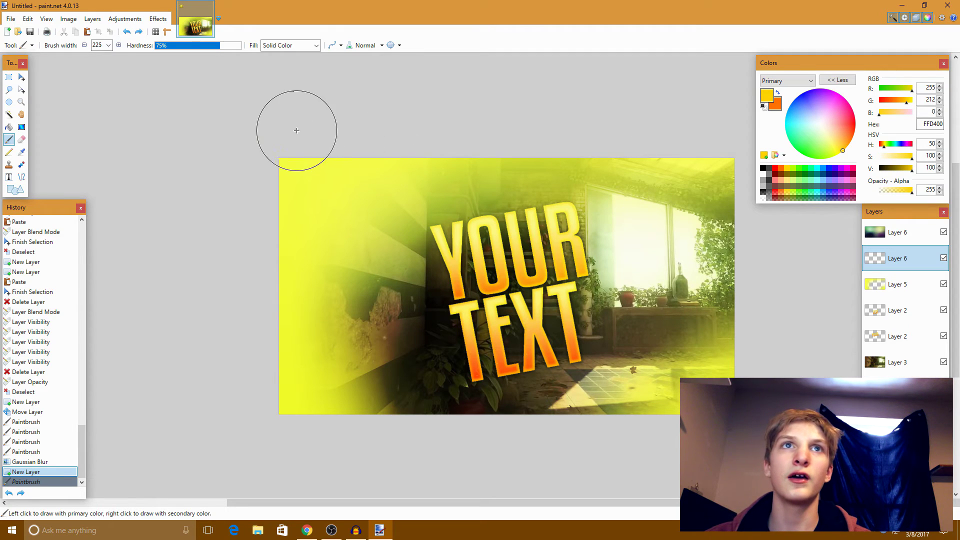
mouse_move(296, 133)
mouse_down()
mouse_move(269, 215)
mouse_move(260, 291)
mouse_move(270, 372)
mouse_move(311, 461)
mouse_up()
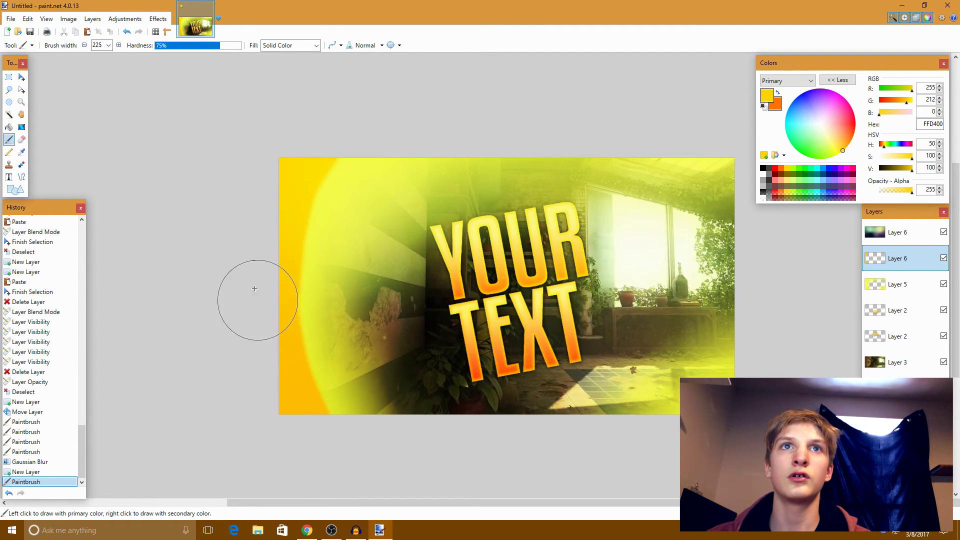
mouse_move(392, 118)
mouse_down()
mouse_move(321, 166)
mouse_move(271, 284)
mouse_up()
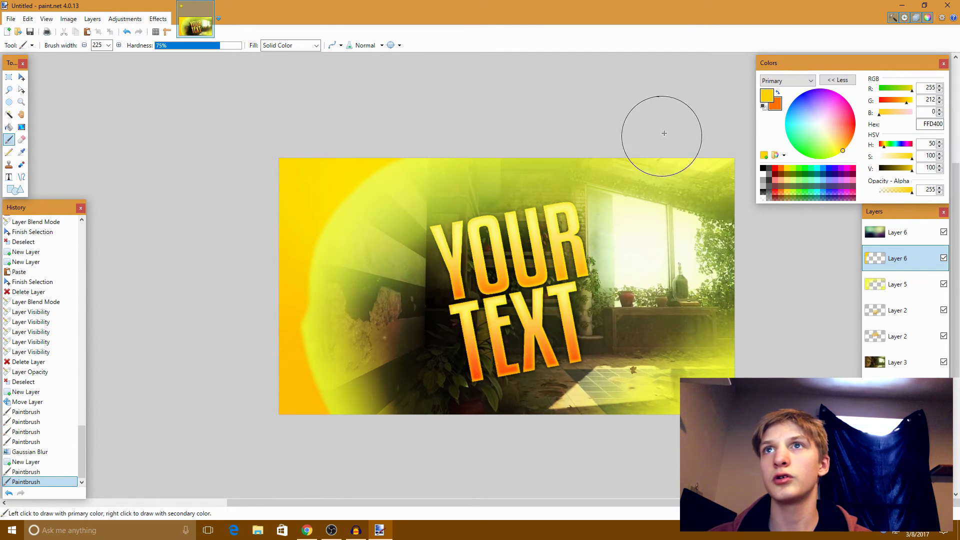
mouse_move(662, 133)
mouse_down()
mouse_move(713, 145)
mouse_move(780, 272)
mouse_move(649, 444)
mouse_up()
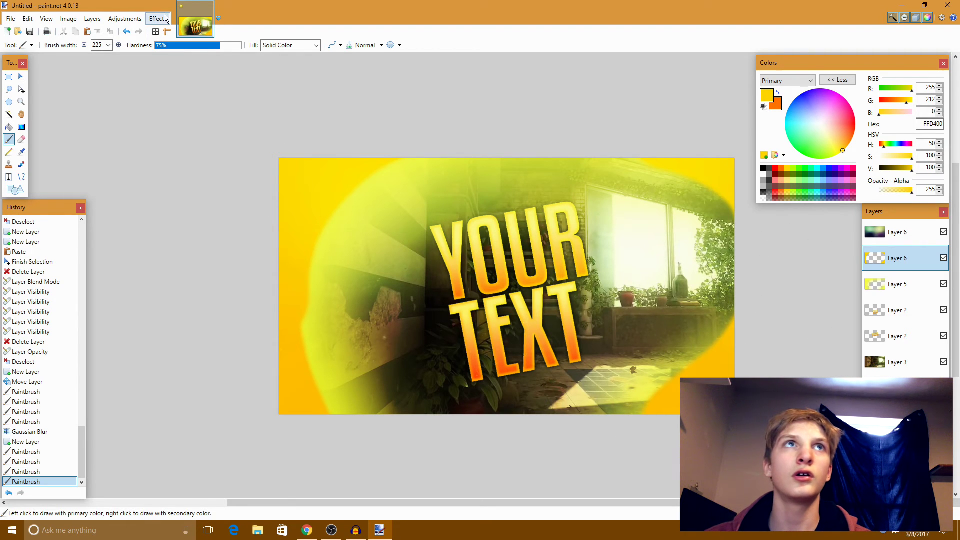
Repeat the Gaussian Blur on the golden border, then try merging its layer down and undo the merge
key(ctrl+f)
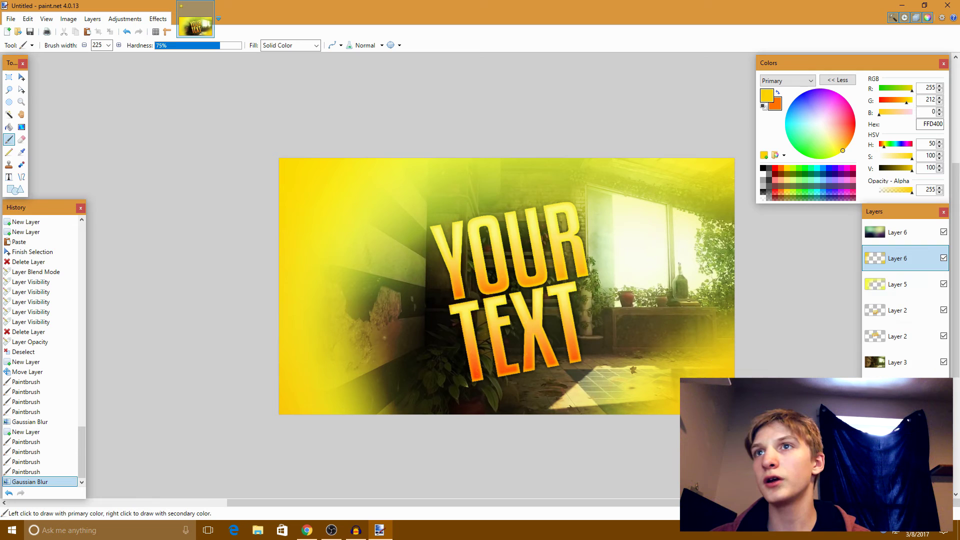
key(ctrl+m)
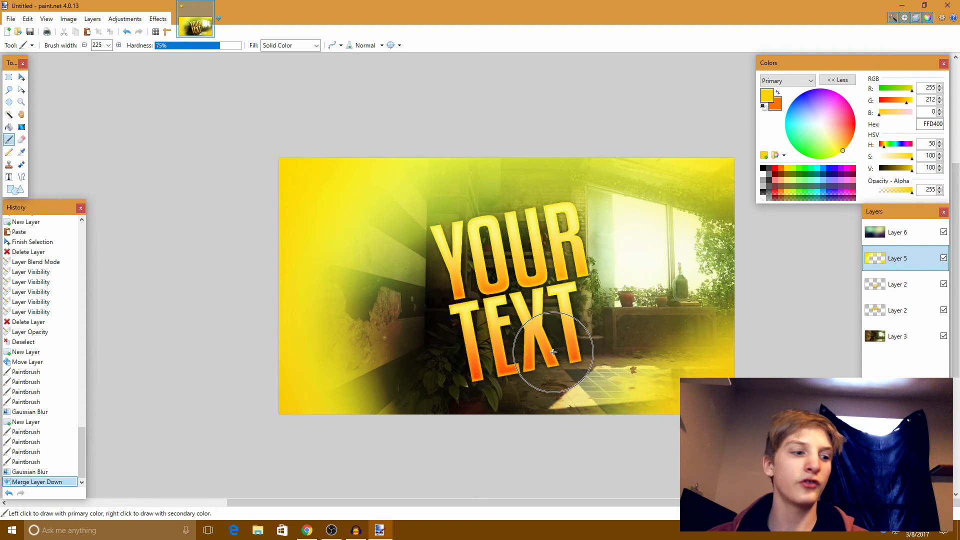
key(ctrl+z)
Compare the image with the two blurred border layers and the top overlay layer each hidden and shown
click(944, 284)
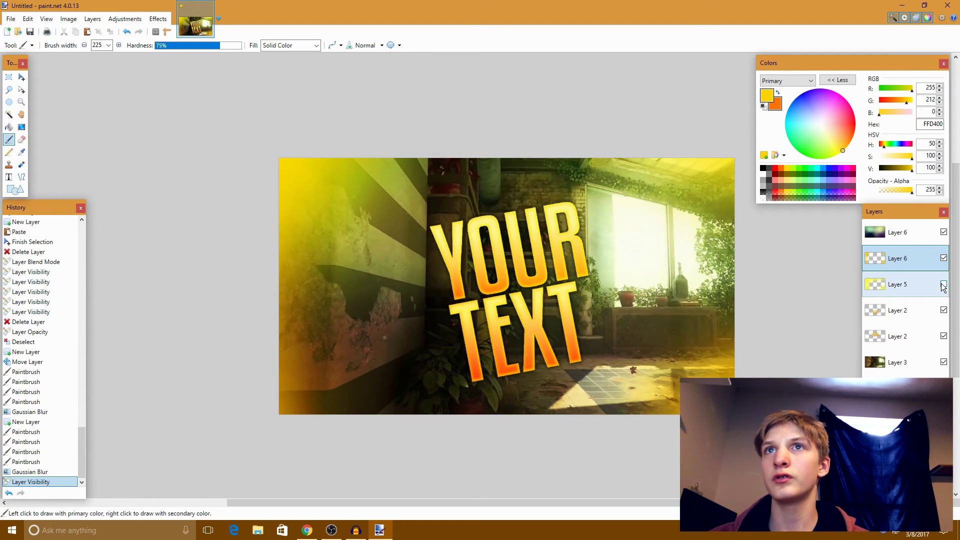
click(943, 284)
click(944, 258)
click(944, 258)
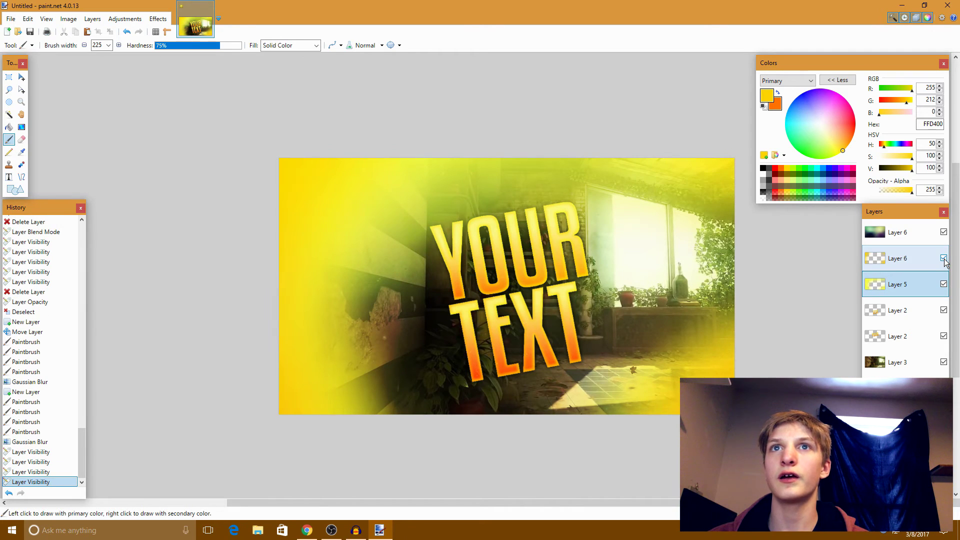
click(944, 285)
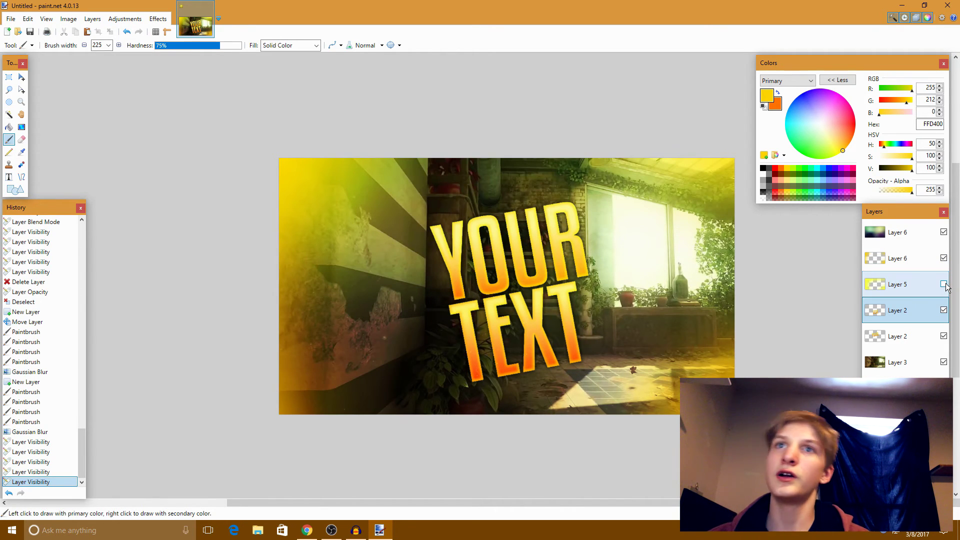
click(944, 284)
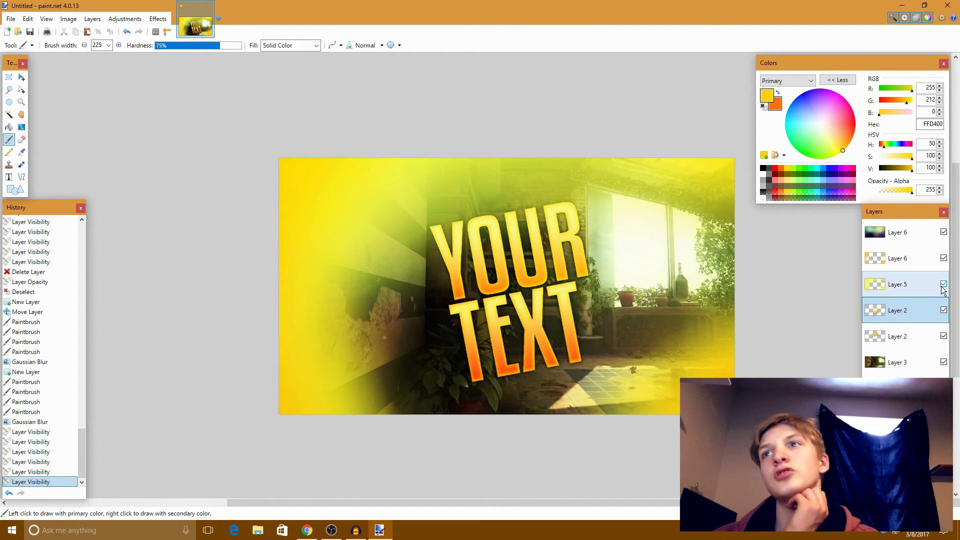
click(903, 289)
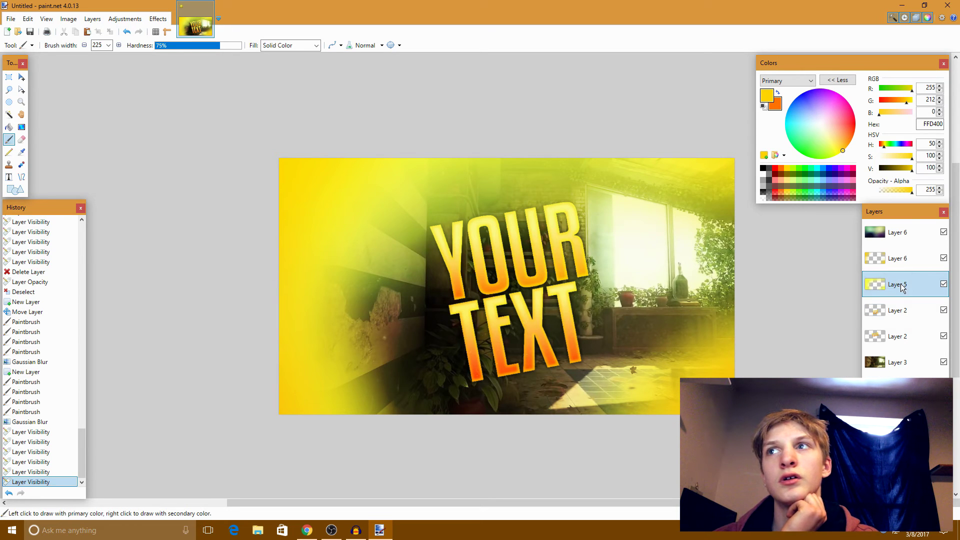
click(944, 285)
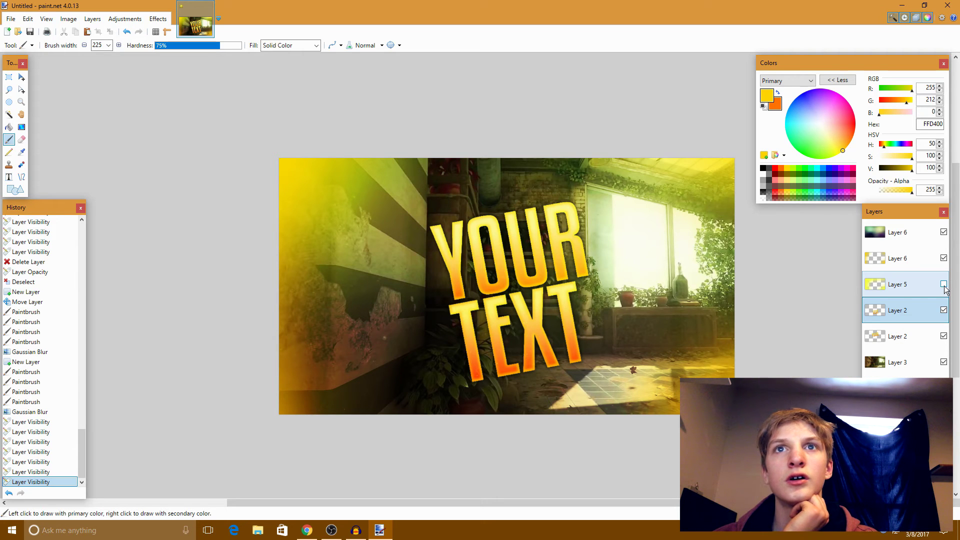
click(944, 285)
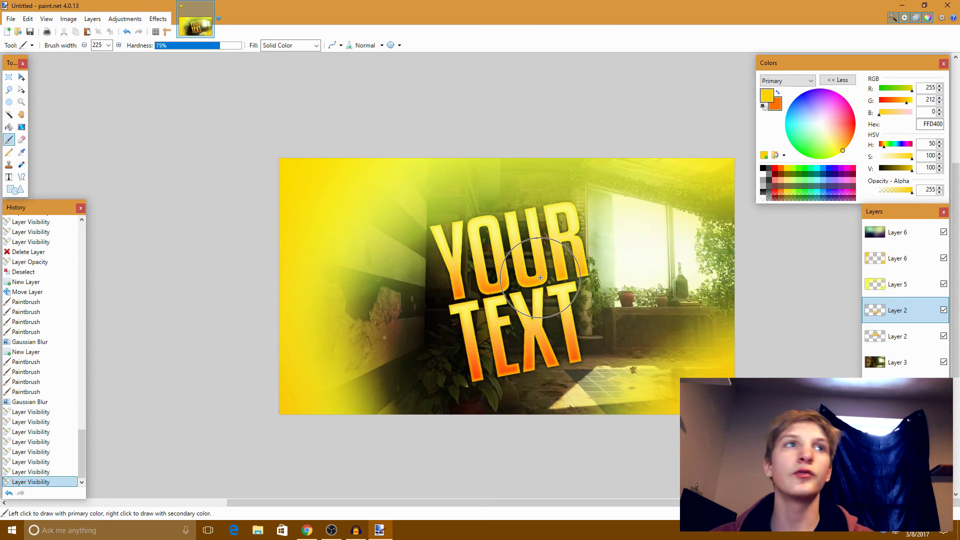
click(944, 233)
click(944, 233)
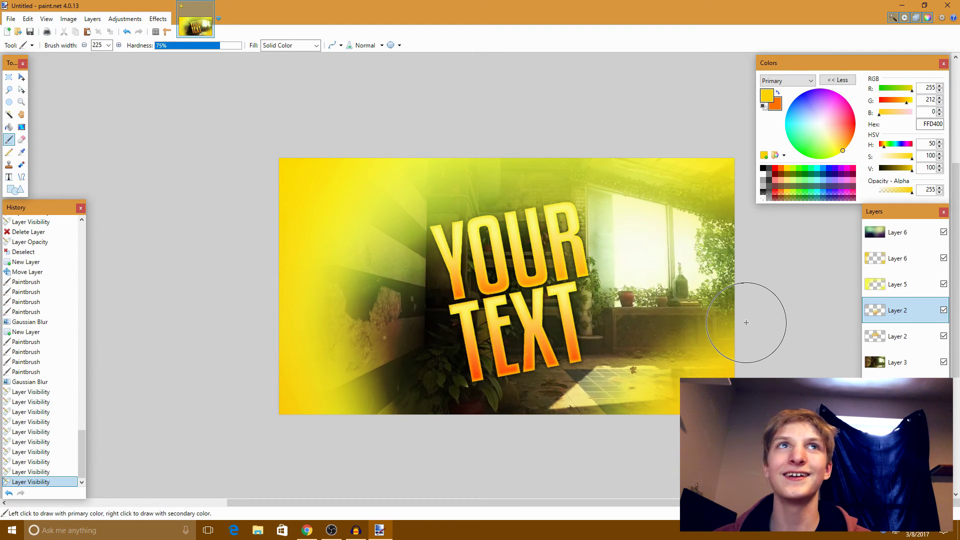
Select a rectangle of about 121 × 112 pixels over the upper-left tip of the Y in YOUR and shift it slightly up and left
click(9, 76)
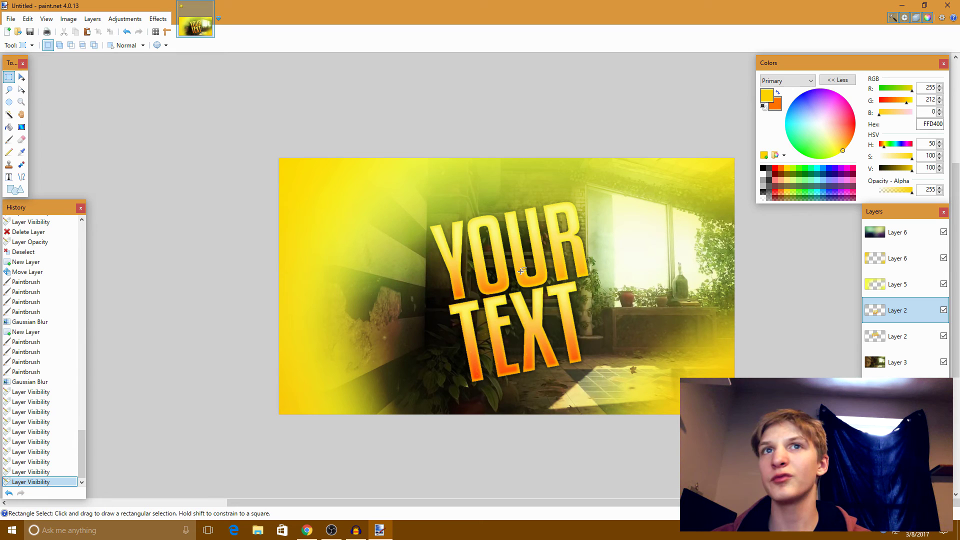
drag(395, 178, 397, 188)
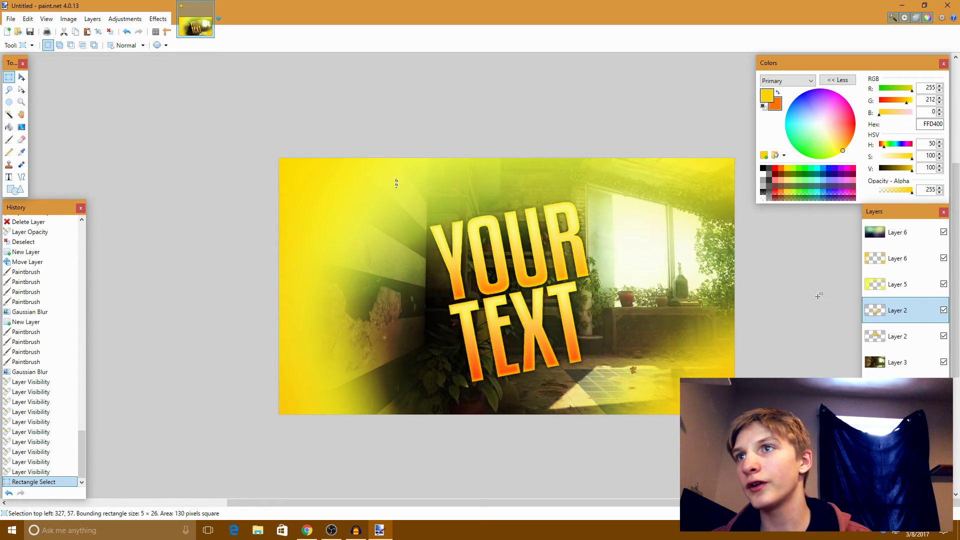
click(898, 336)
drag(366, 197, 448, 231)
scroll(448, 232, up, 3)
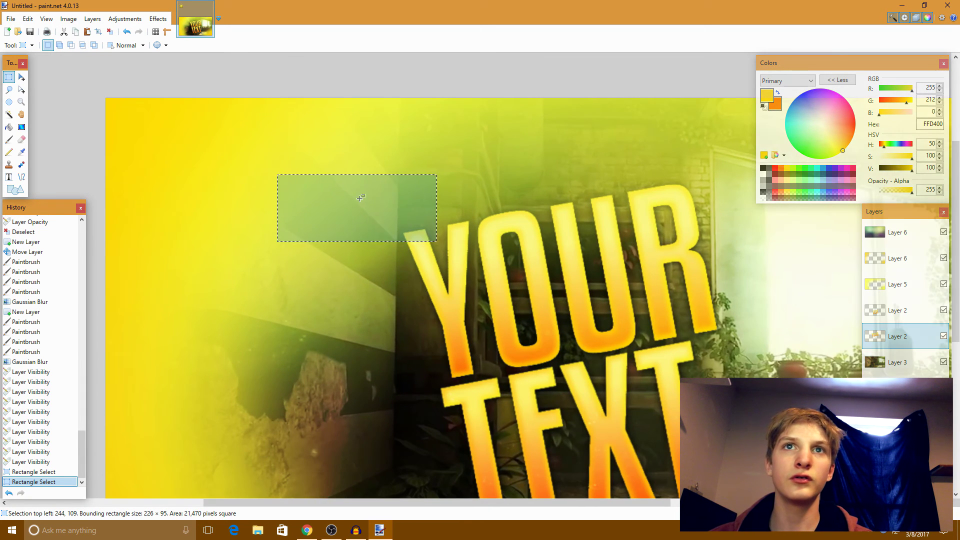
drag(360, 198, 445, 277)
click(21, 76)
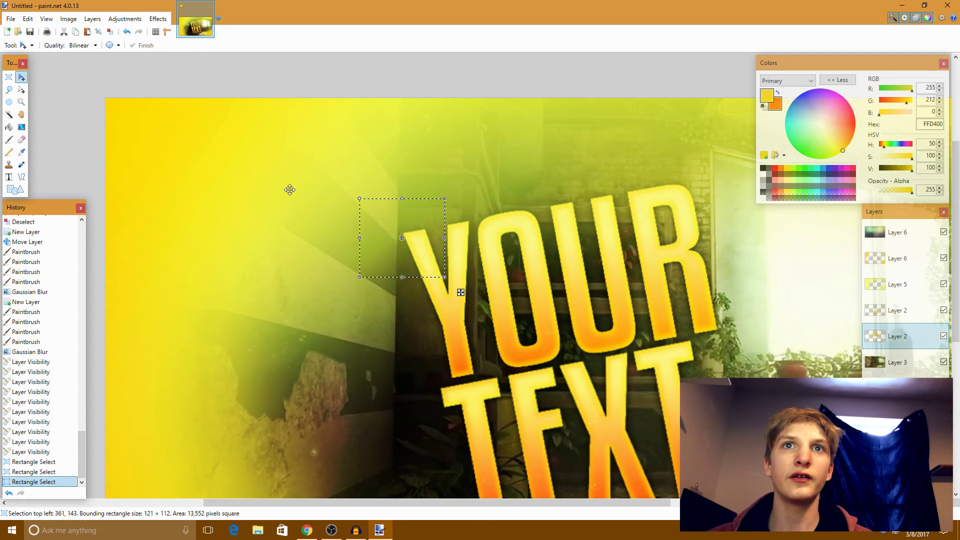
drag(392, 255, 386, 249)
key(ctrl+d)
Select everything on the YOUR lettering layer, move it slightly, and deselect
scroll(504, 273, down, 3)
ctrl+scroll(602, 302, up, 1)
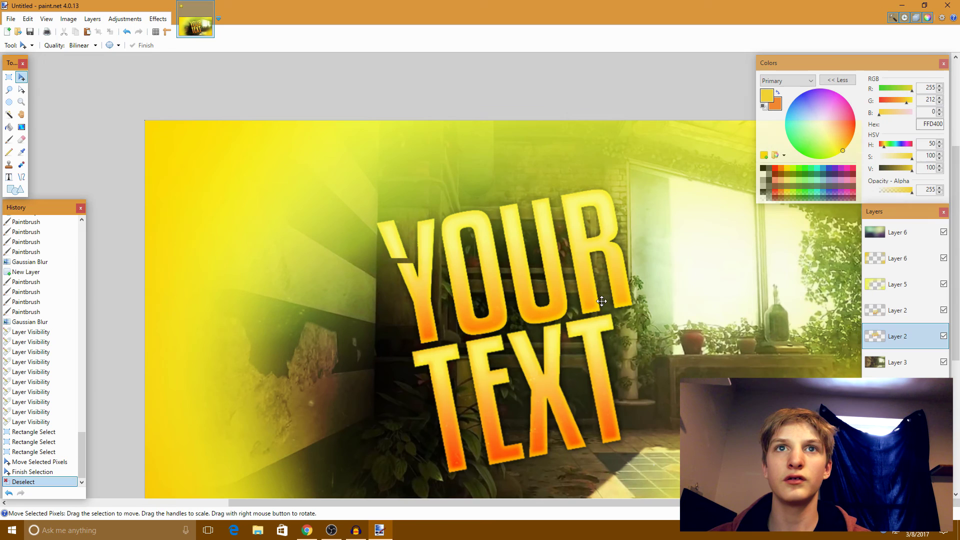
ctrl+scroll(615, 306, down, 1)
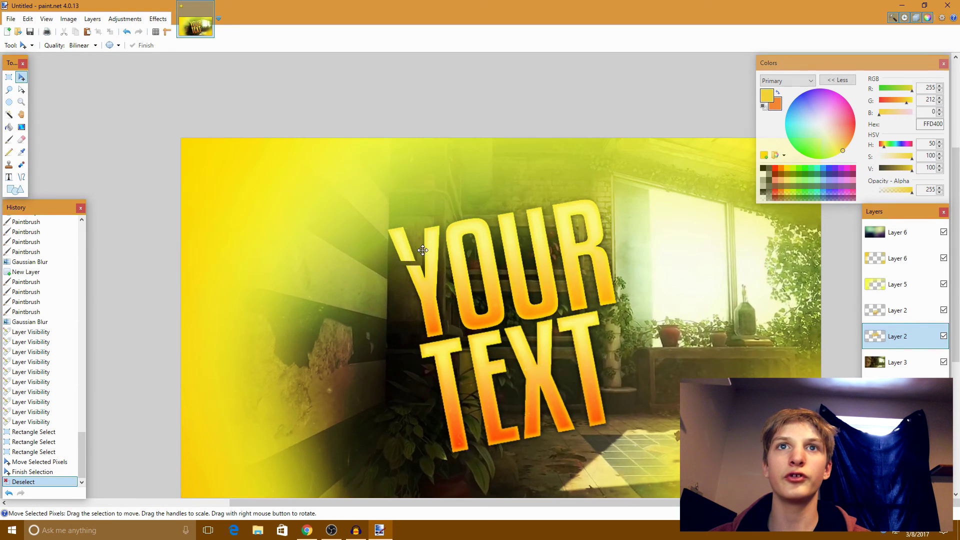
key(ctrl+a)
drag(422, 250, 456, 270)
key(ctrl+d)
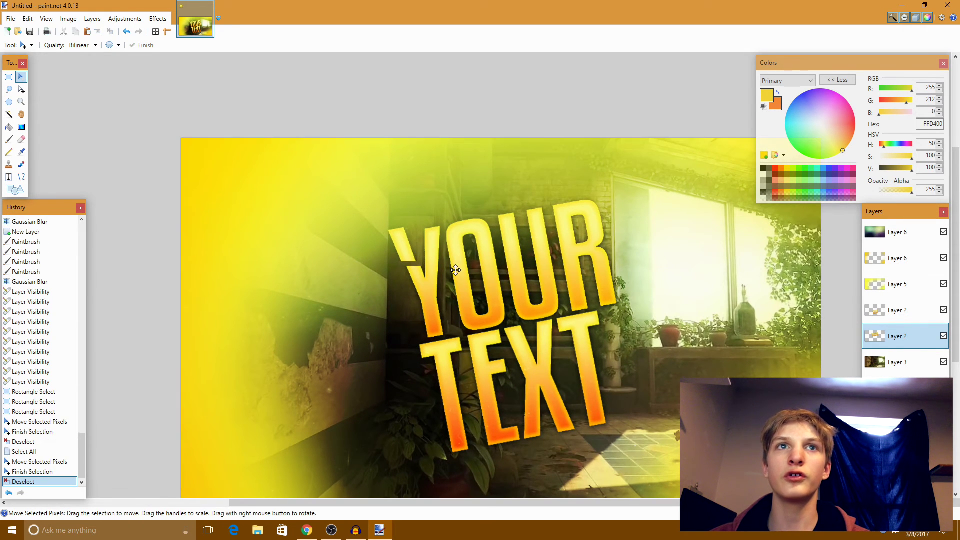
Select a rectangular slice over the top of the R in YOUR, shift it slightly, and deselect
click(9, 77)
drag(463, 200, 494, 212)
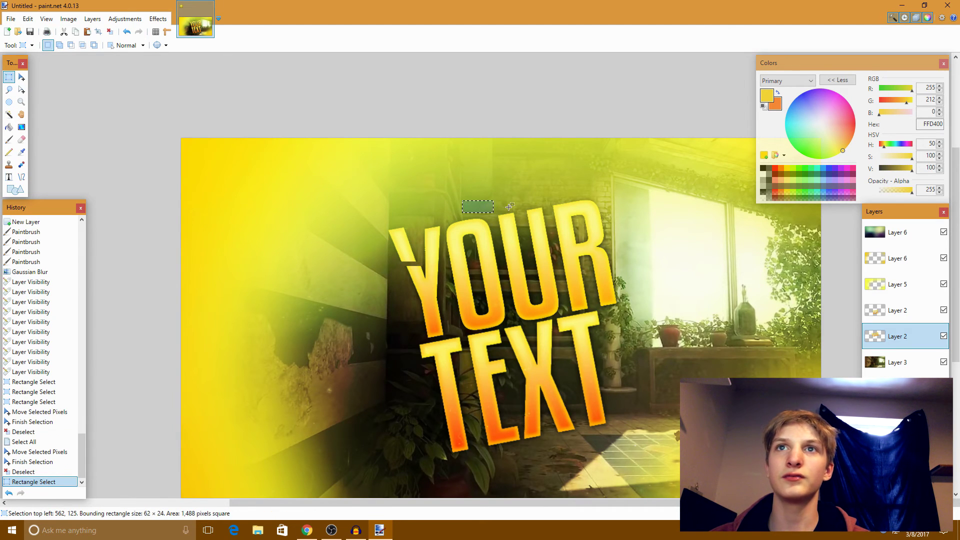
click(494, 212)
mouse_move(550, 190)
mouse_down()
mouse_move(619, 219)
mouse_move(573, 203)
mouse_up()
click(21, 77)
key(ctrl+d)
Try to slice and shift the bottom of the first T in TEXT while on the YOUR layer
click(8, 78)
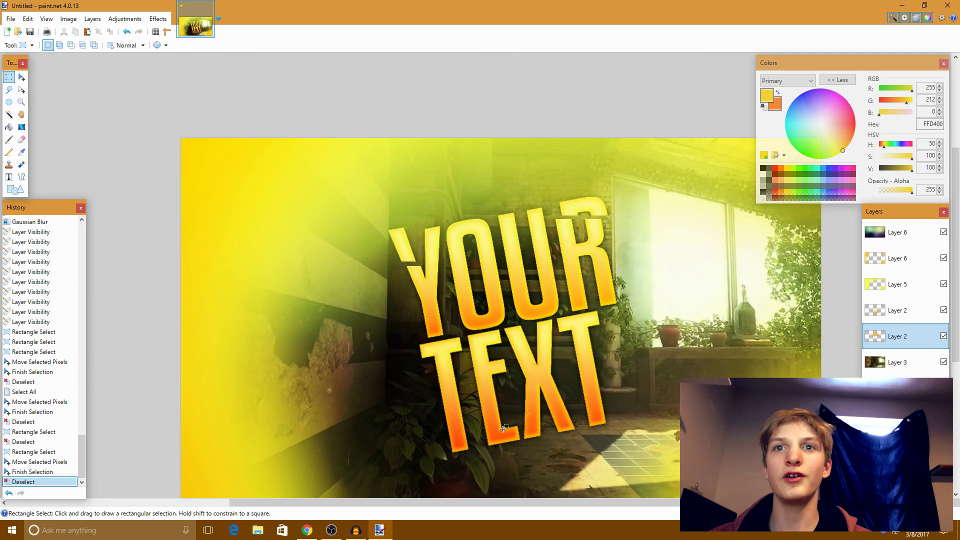
drag(427, 468, 448, 434)
click(21, 77)
key(ctrl+d)
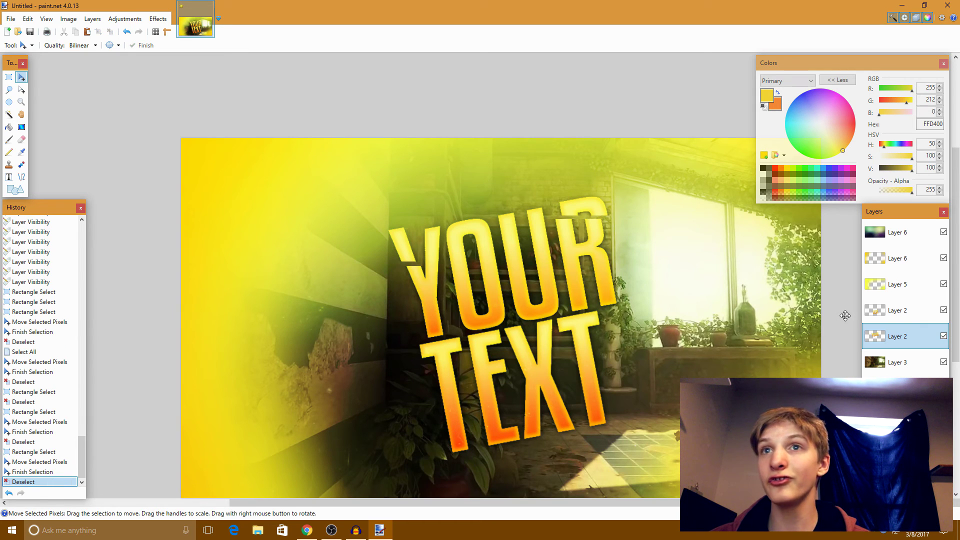
On the TEXT lettering layer, select a slice of about 116 × 46 pixels across the first T's stem, shift it slightly left, and deselect
click(917, 313)
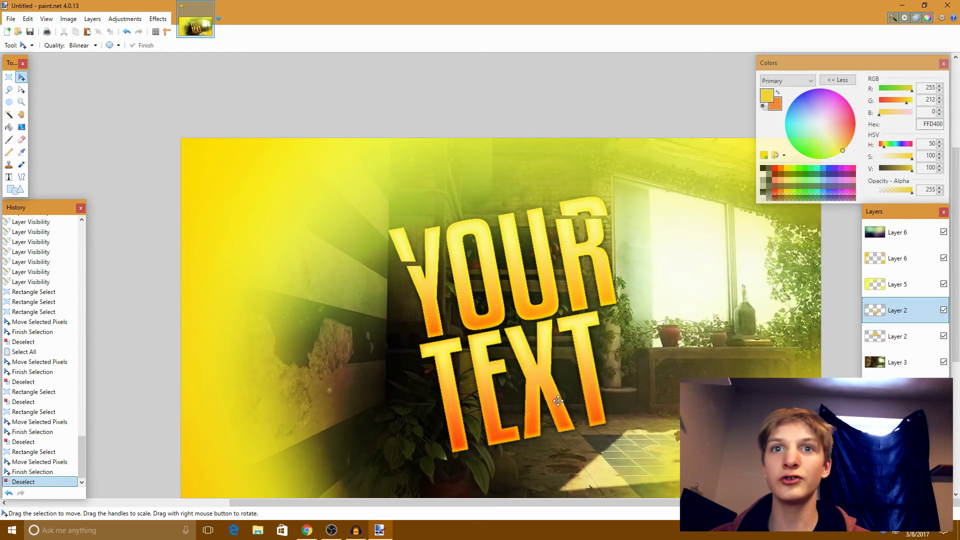
click(9, 77)
drag(427, 439, 486, 466)
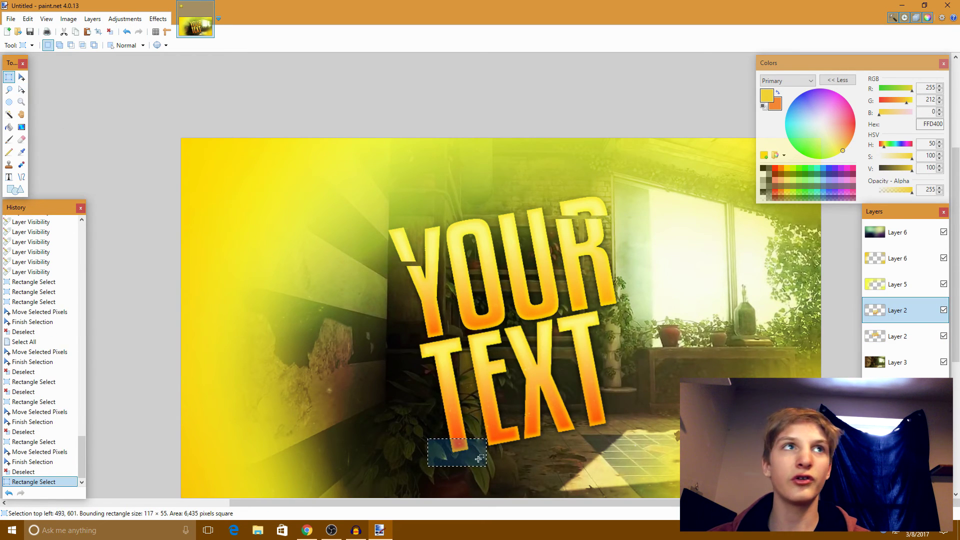
mouse_move(409, 393)
mouse_down()
mouse_move(467, 418)
mouse_move(468, 430)
mouse_move(467, 416)
mouse_move(421, 405)
mouse_up()
click(21, 77)
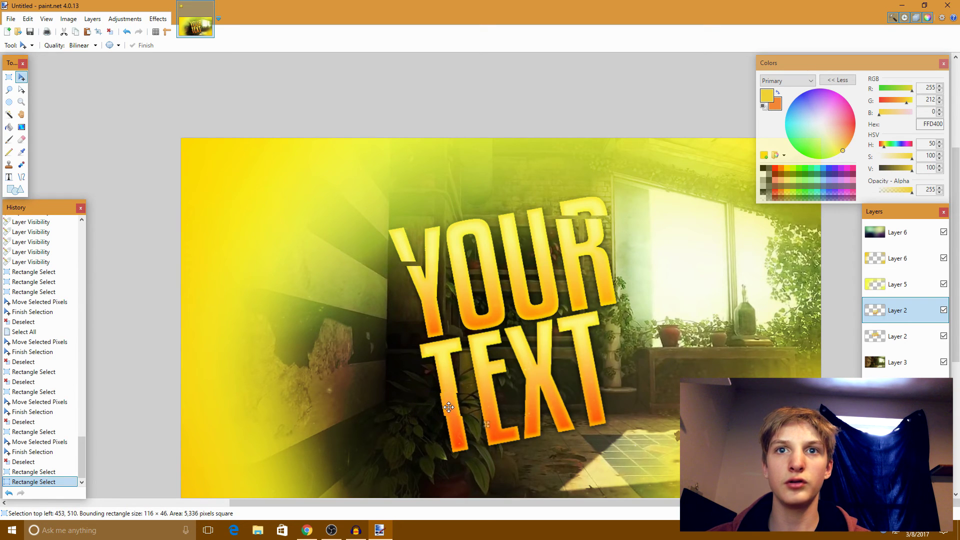
drag(444, 408, 444, 408)
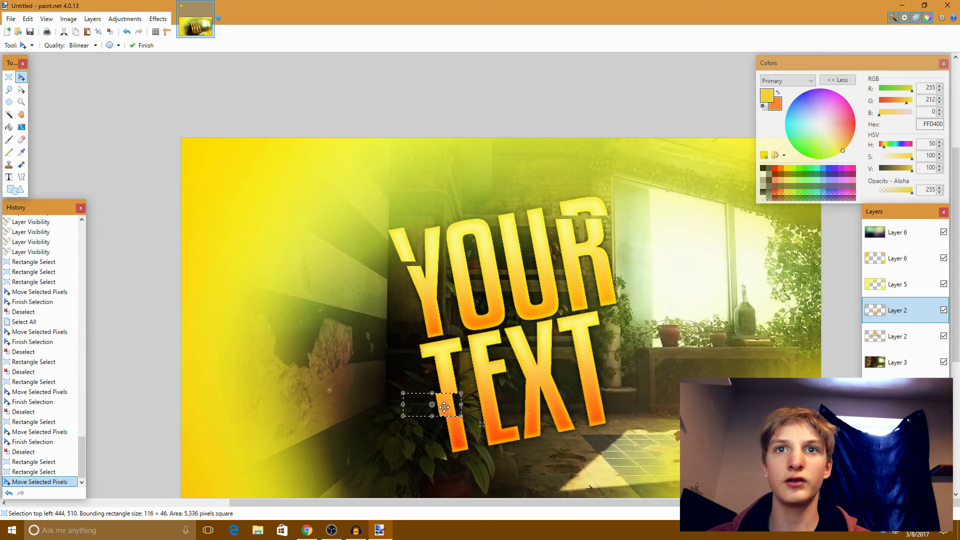
key(ctrl+d)
scroll(538, 325, down, 1)
scroll(547, 388, up, 2)
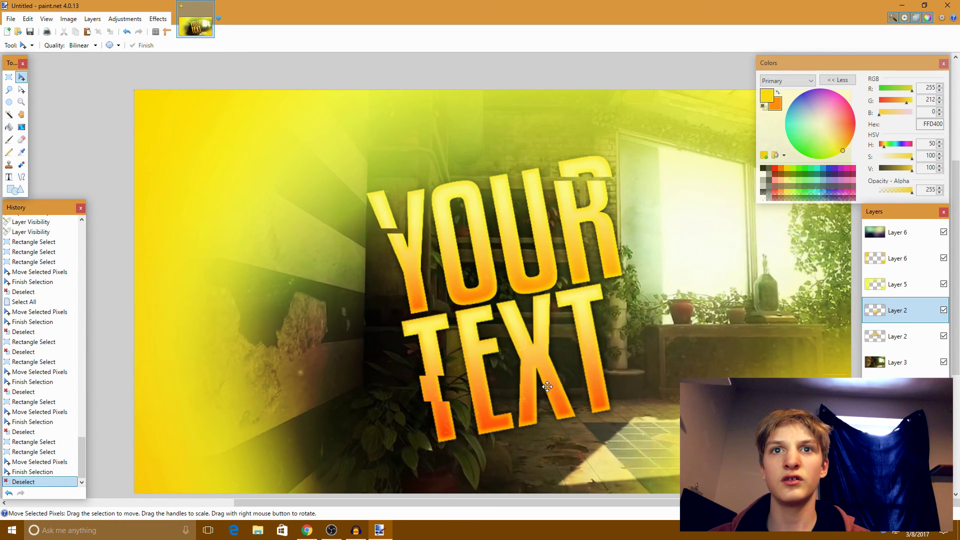
Undo the last deselection, shift the slice of the first T's stem further left, and deselect
key(ctrl+z)
key(ctrl+z)
mouse_move(433, 393)
mouse_down()
mouse_move(453, 394)
mouse_move(412, 394)
mouse_move(428, 394)
mouse_up()
key(ctrl+d)
scroll(452, 393, down, 5)
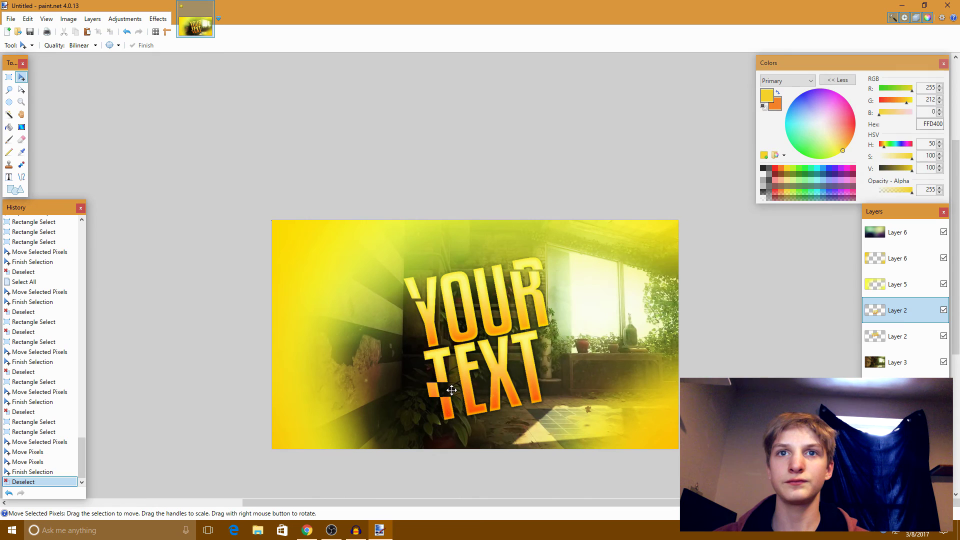
key(ctrl+a)
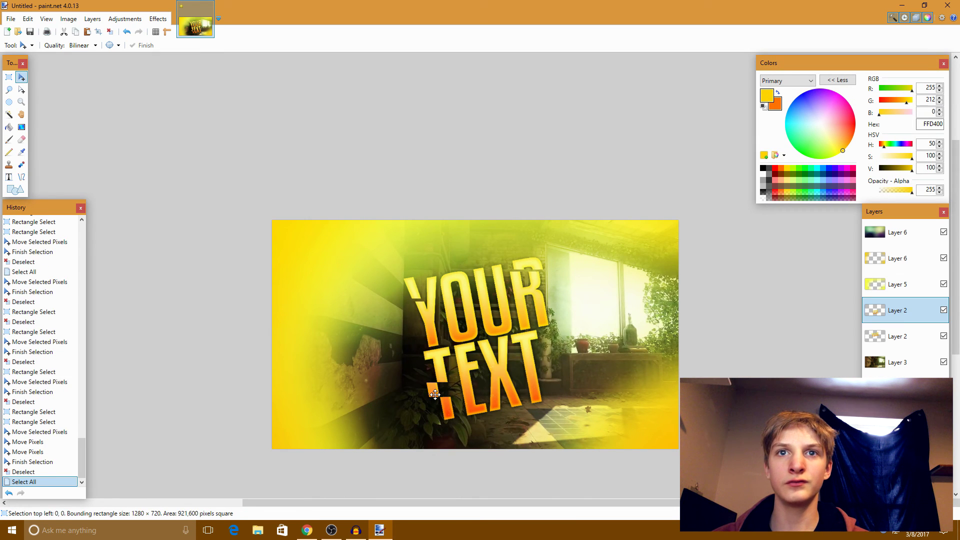
click(436, 394)
key(ctrl+d)
key(ctrl+z)
key(ctrl+z)
key(ctrl+z)
key(ctrl+z)
key(ctrl+z)
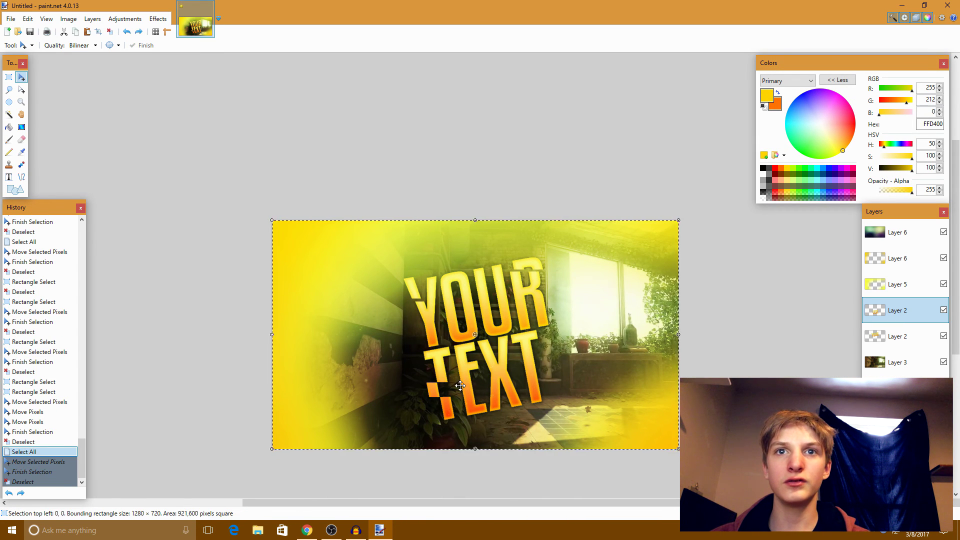
Restore the slice selection on the first T's stem, nudge it slightly back to the right, and deselect
scroll(421, 392, up, 3)
drag(422, 392, 442, 397)
key(ctrl+d)
scroll(446, 392, down, 5)
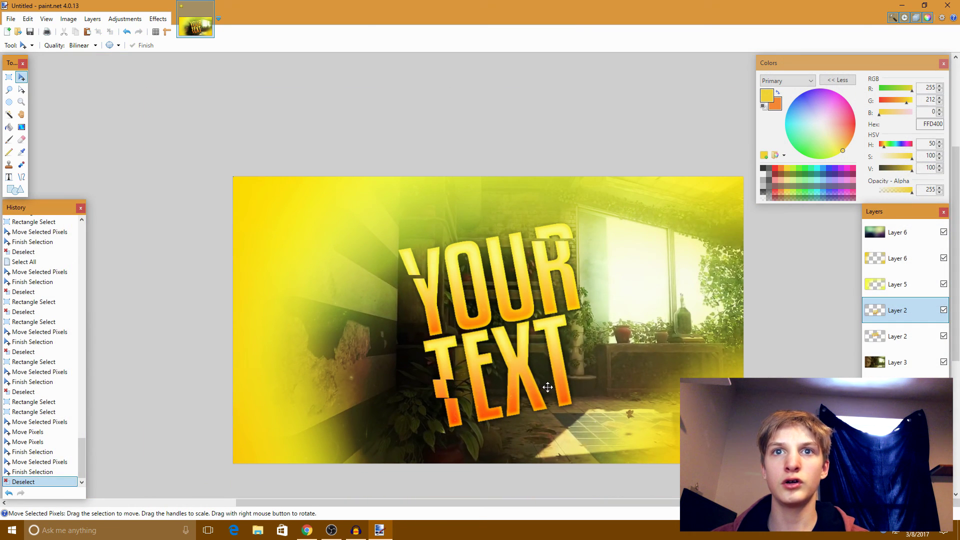
Select a rectangle of about 84 × 50 pixels over the upper-right tip of the last T in TEXT, shift it slightly down and right, and deselect
click(9, 76)
scroll(539, 356, up, 1)
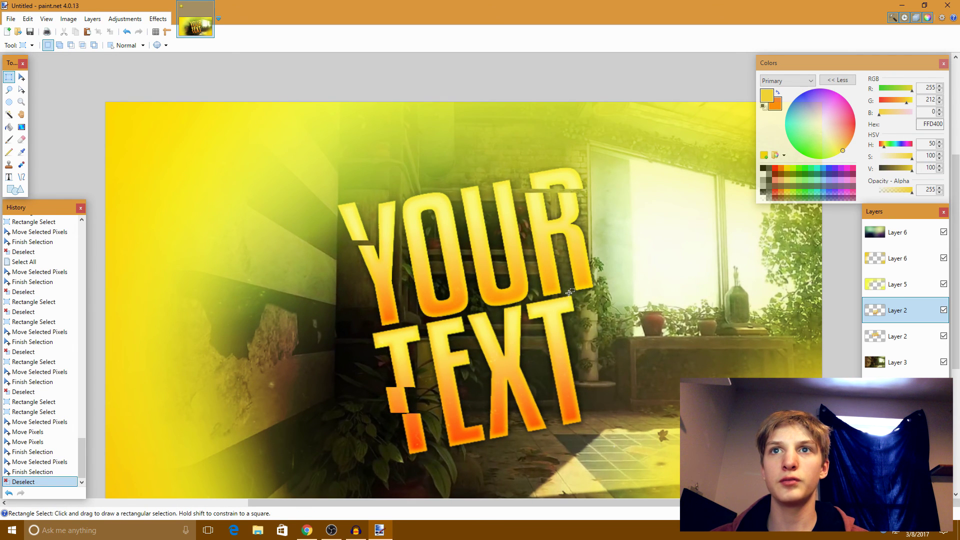
drag(566, 293, 577, 312)
click(22, 77)
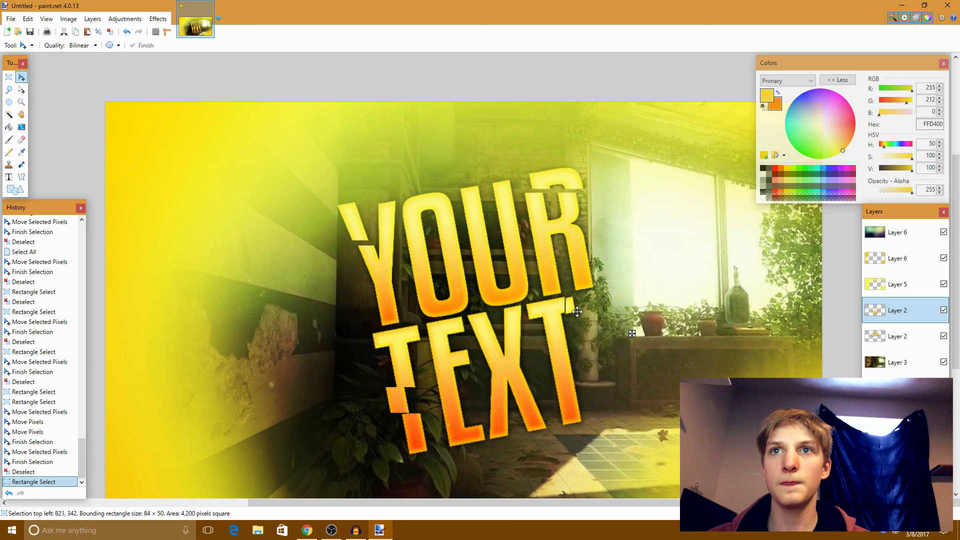
key(ctrl+d)
scroll(580, 305, down, 2)
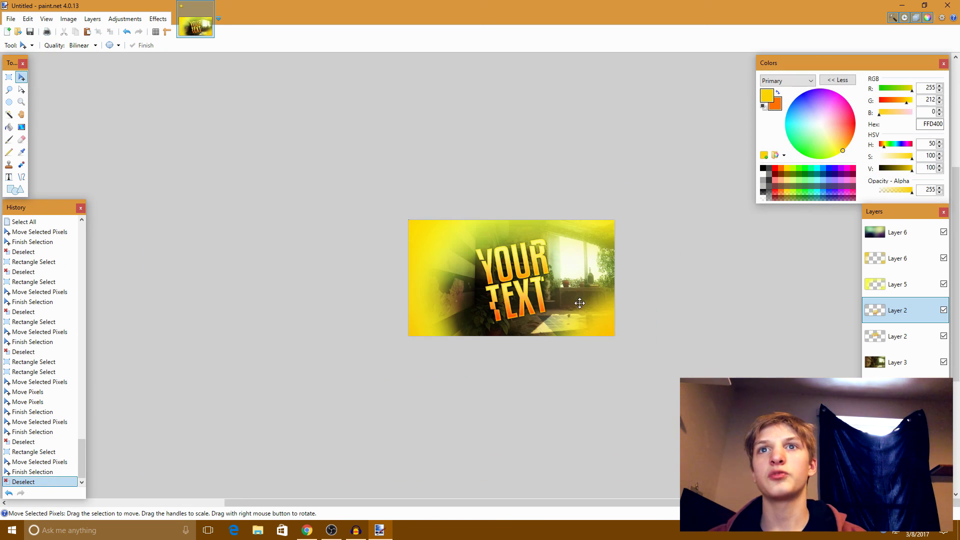
Undo the last deselection, shift the tip of the last T in TEXT a little further, and deselect
scroll(550, 290, up, 3)
key(ctrl+z)
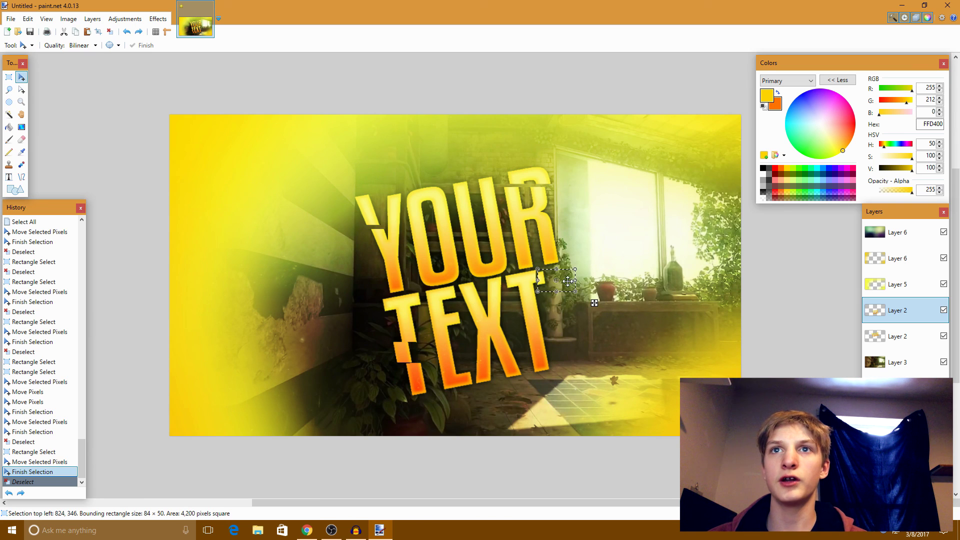
drag(564, 285, 568, 286)
key(ctrl+d)
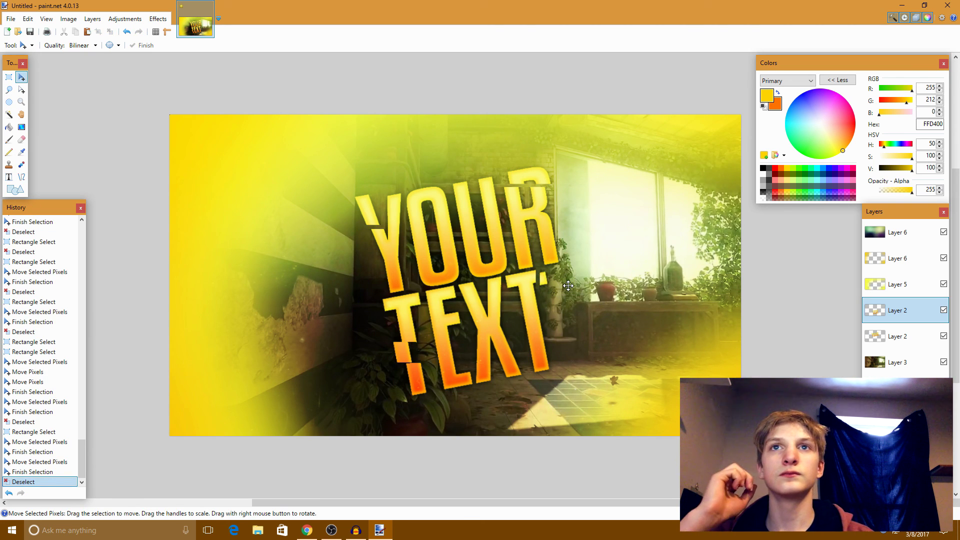
scroll(512, 286, down, 2)
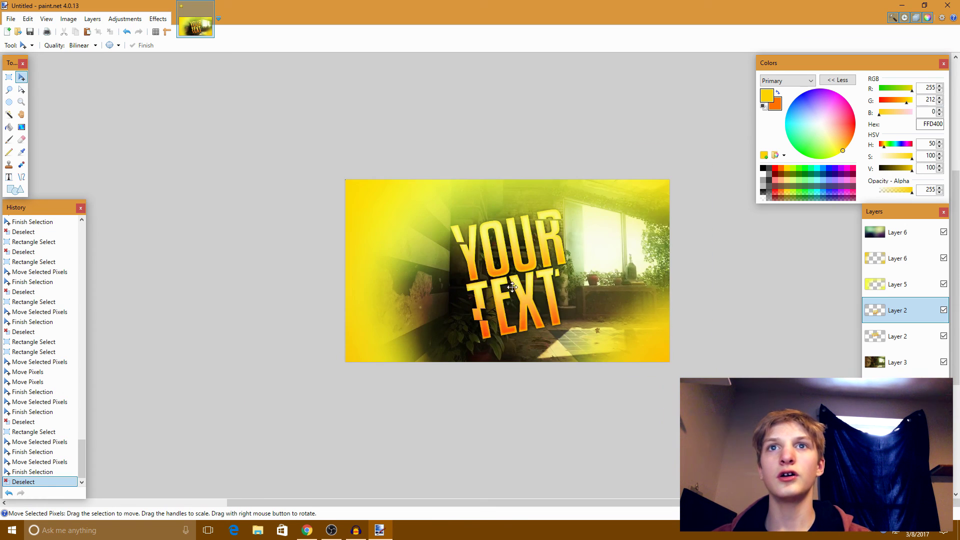
scroll(527, 274, down, 2)
scroll(527, 271, up, 4)
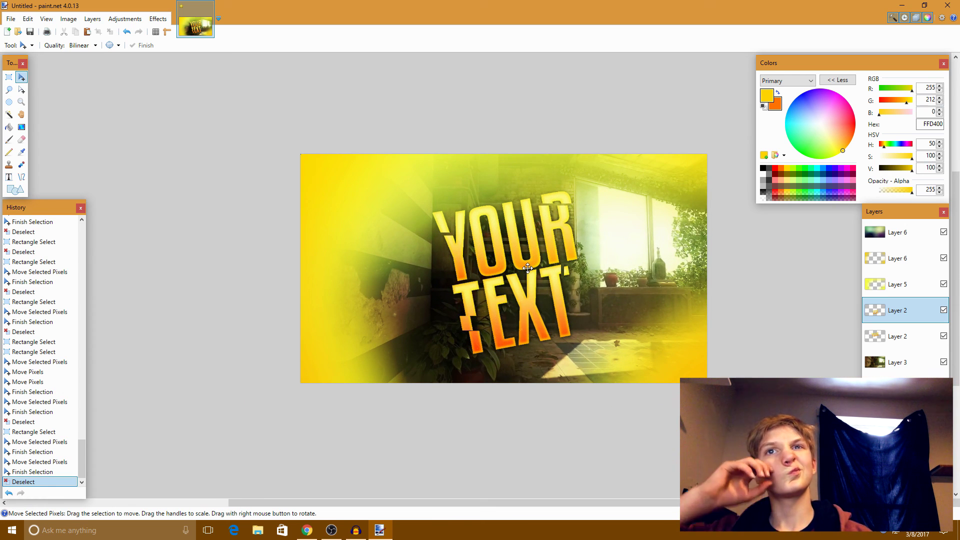